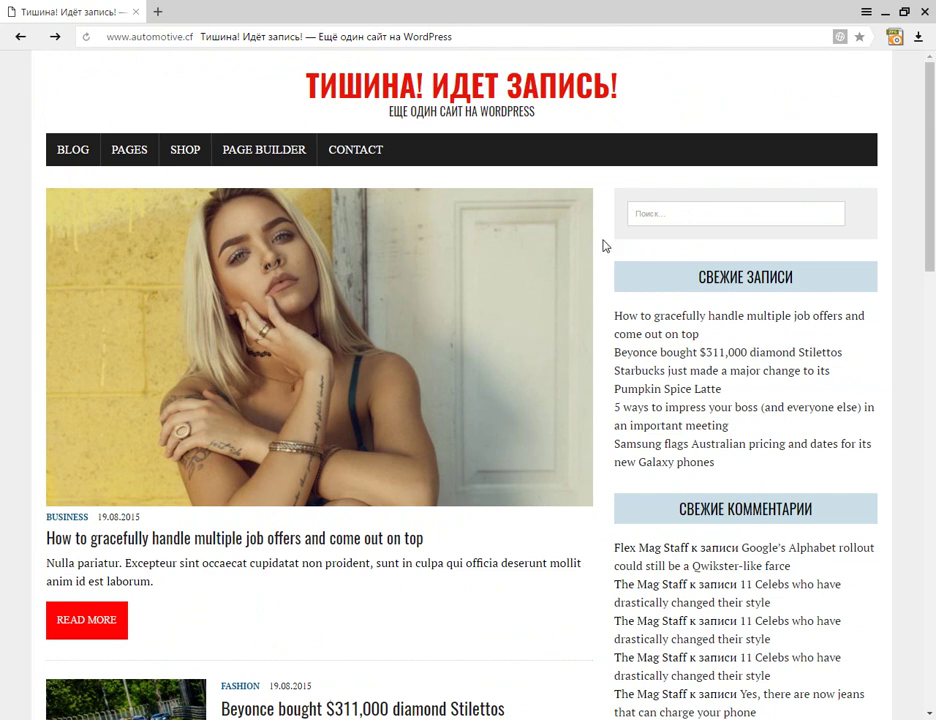
left_click(885, 13)
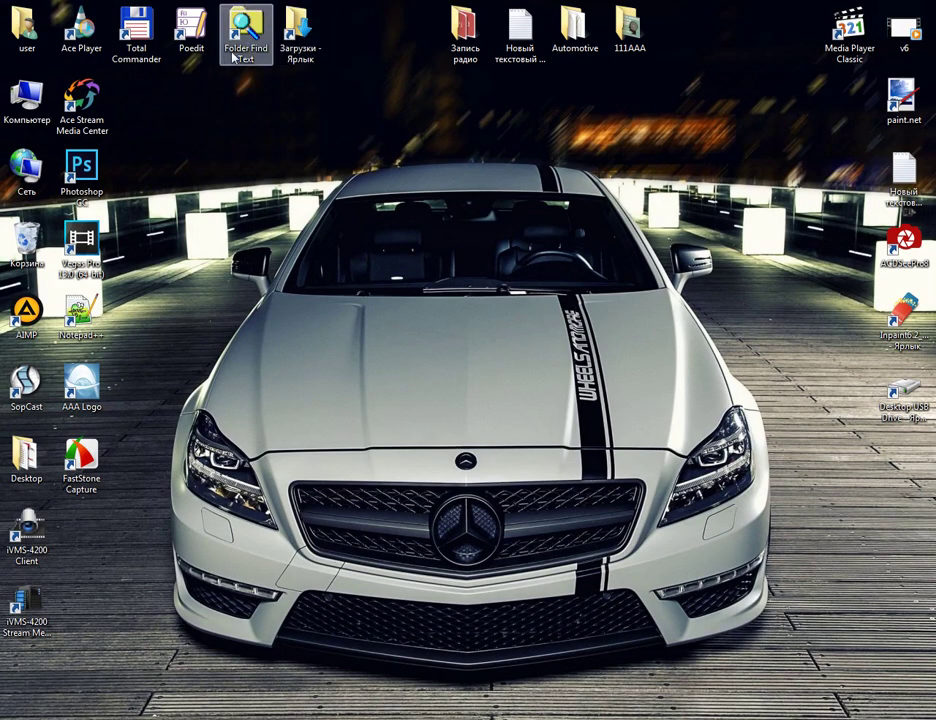
left_click(193, 36)
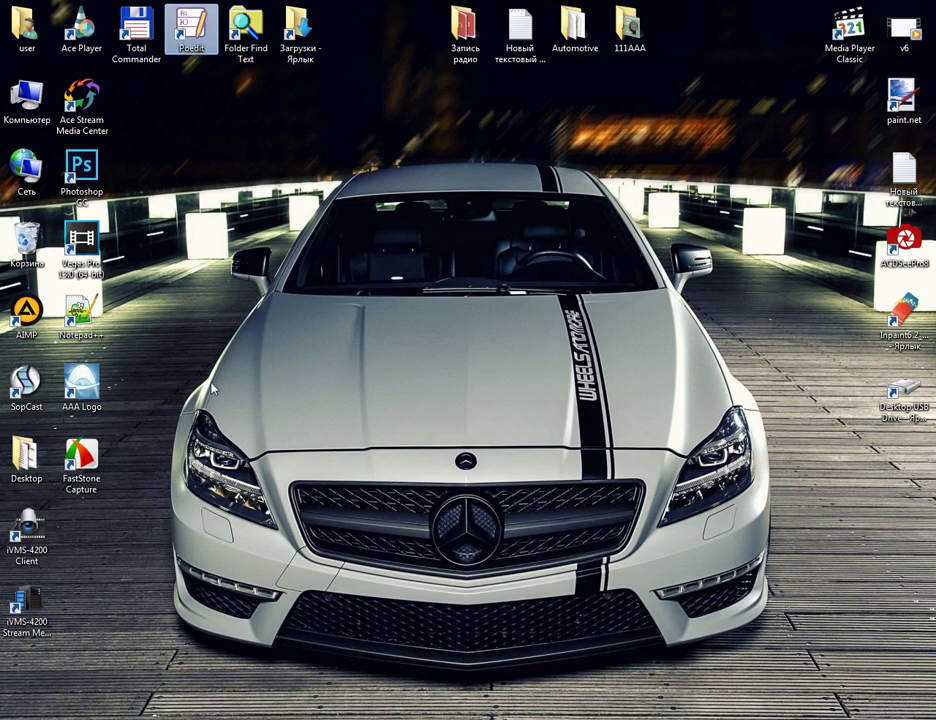
left_click(249, 44)
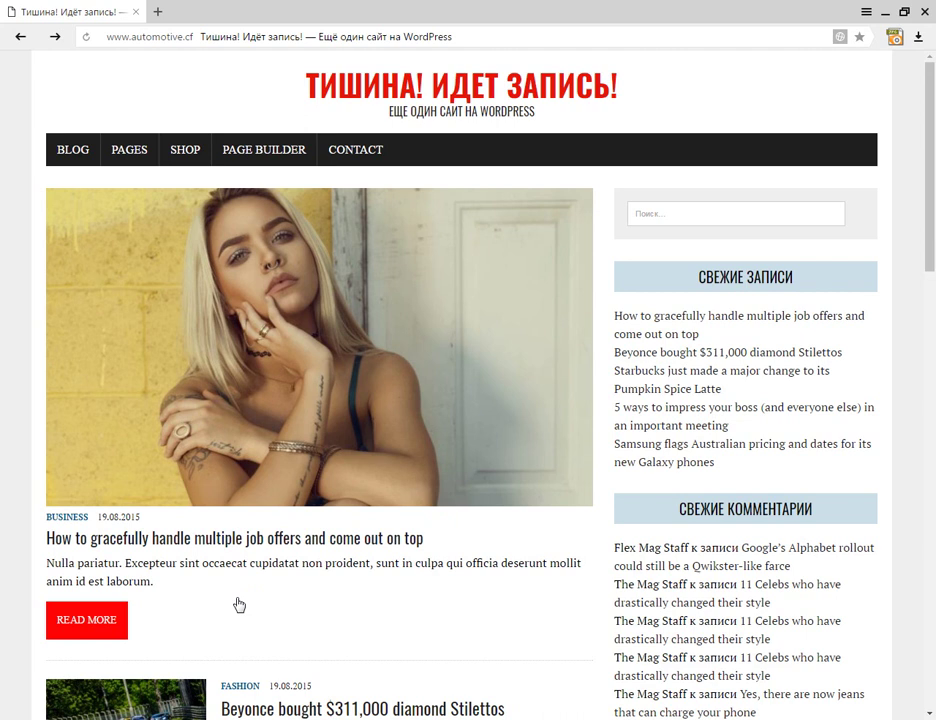
Step: Switch to Total Commander, restore the lost FTP connection and reopen the languages folder of the mh-newsdesk-lite theme
key("alt+Tab")
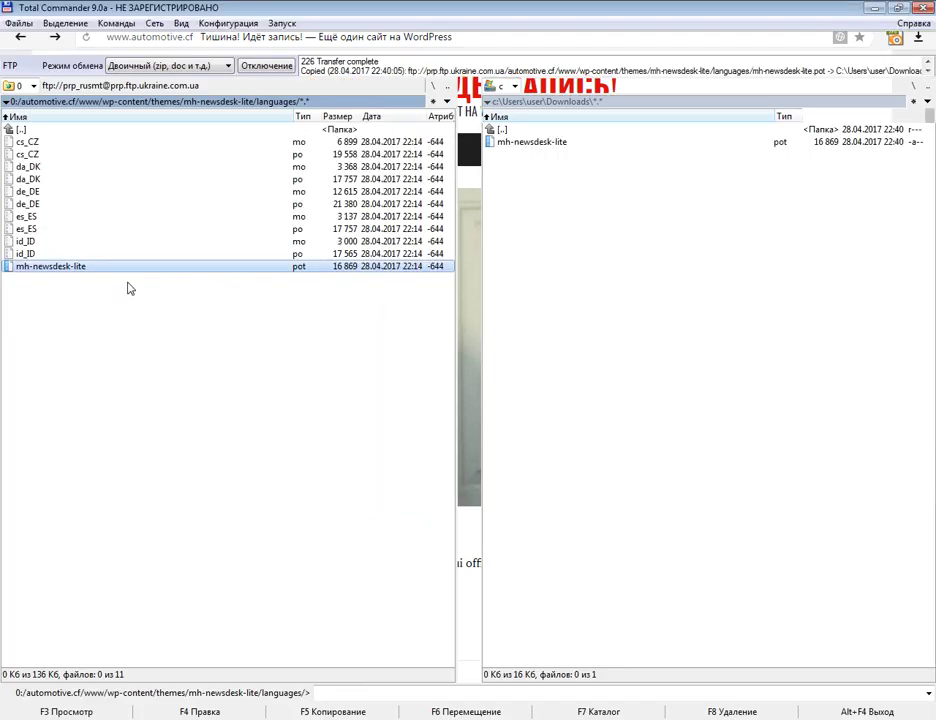
double_click(31, 131)
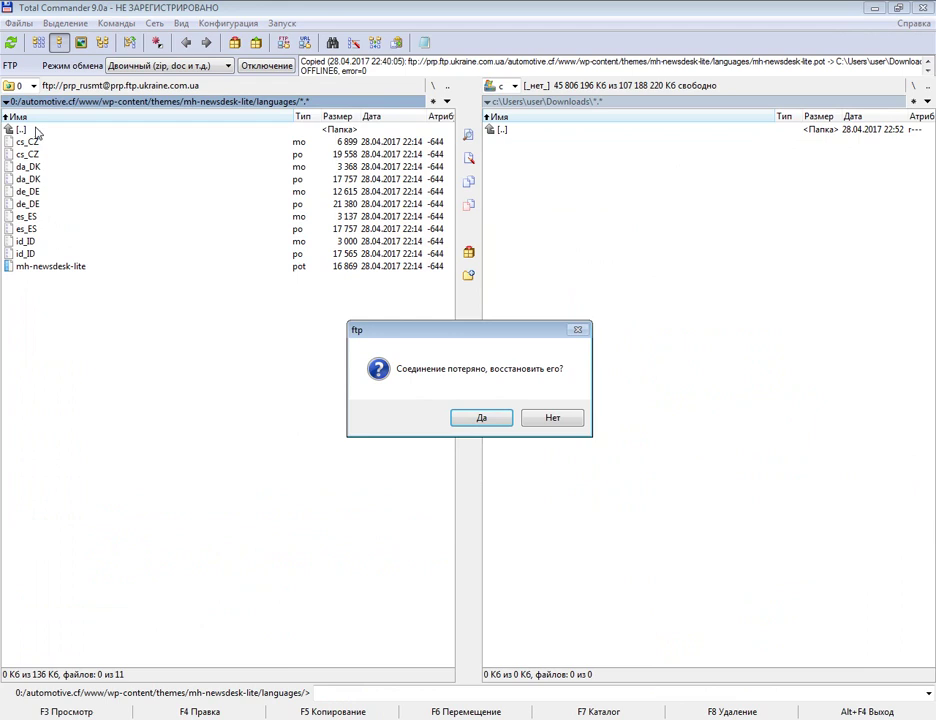
left_click(488, 418)
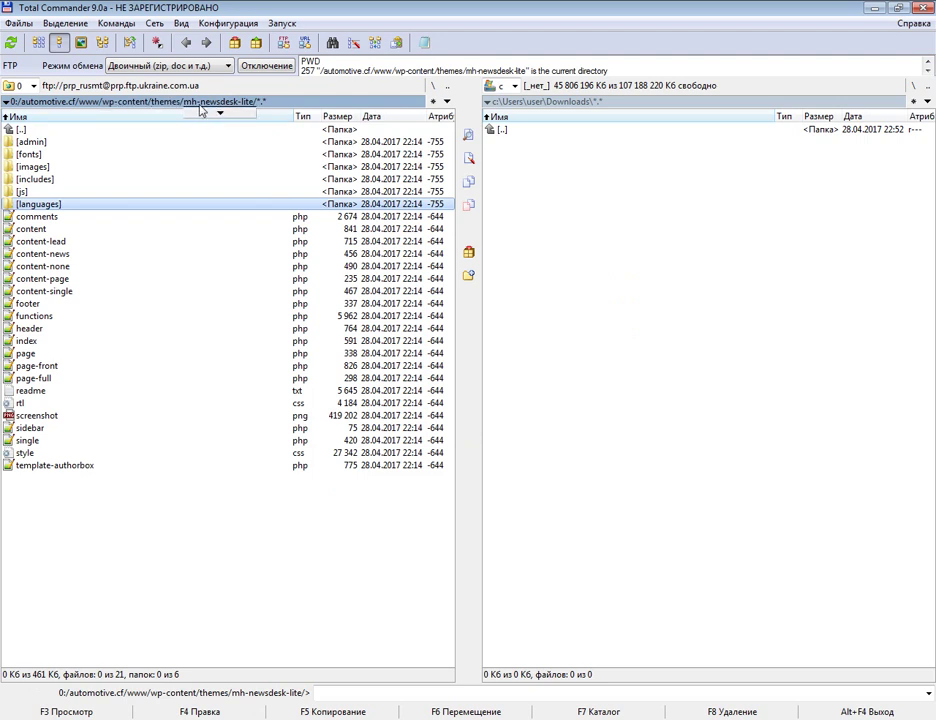
double_click(55, 208)
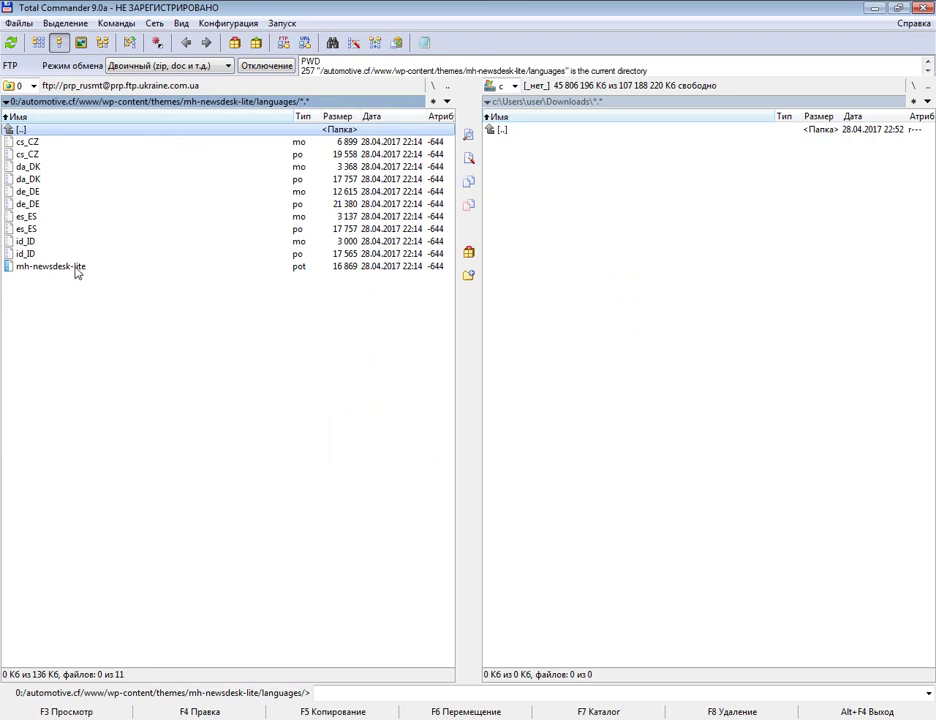
Step: Download the id_ID.po translation file from the theme's languages folder on the server to C:\Users\user\Downloads
left_click(26, 242)
left_click(296, 255)
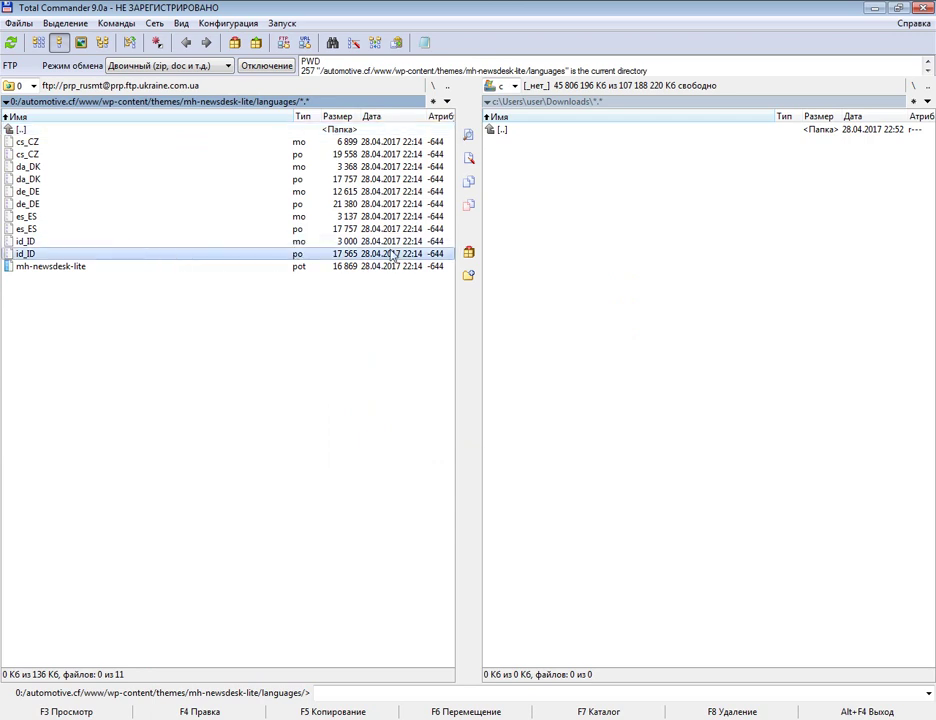
left_click(296, 267)
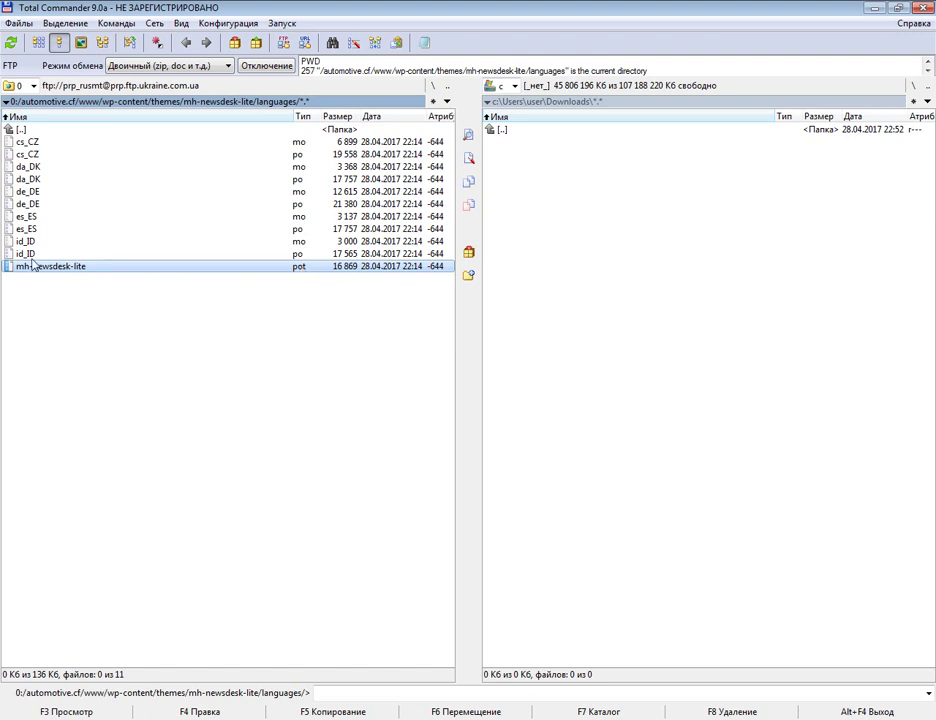
left_click_drag(30, 258, 560, 347)
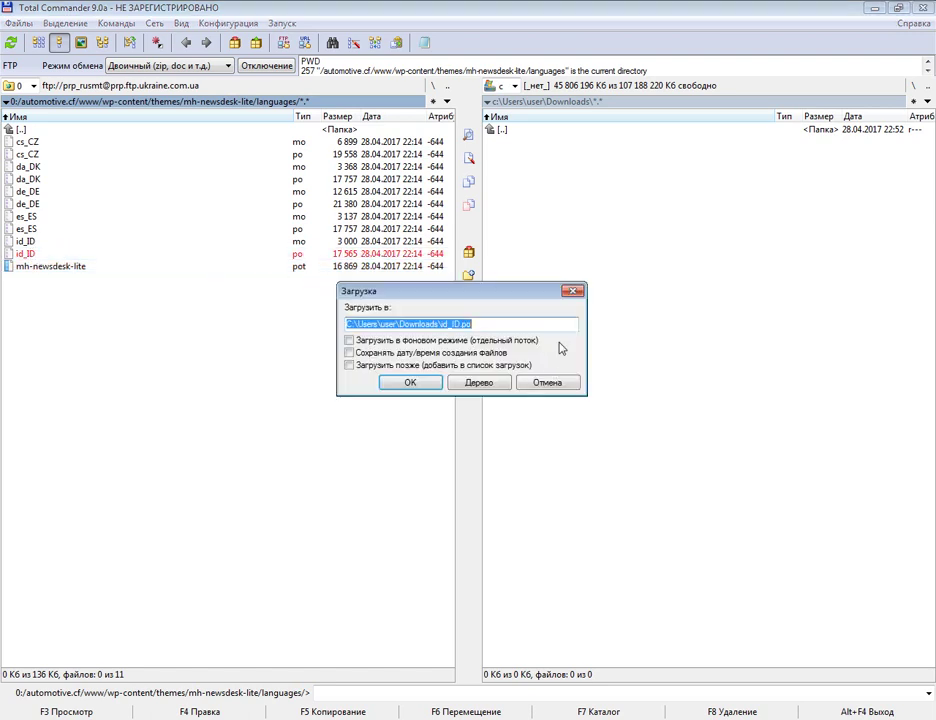
left_click(415, 386)
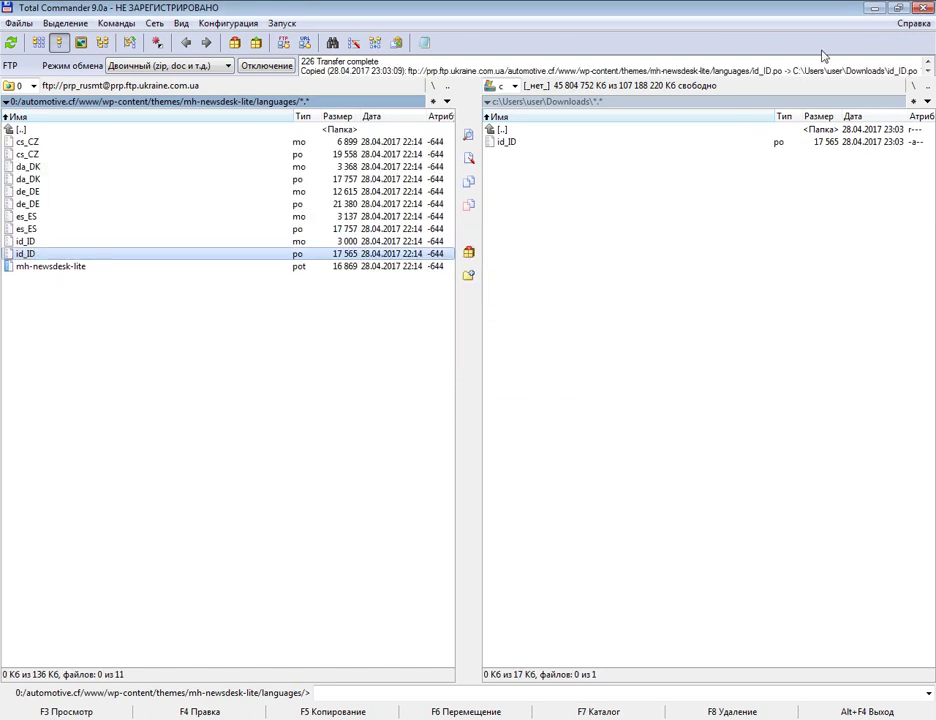
Step: Open the downloaded id_ID.po from the Загрузки folder in Poedit and look through its source strings
left_click(870, 14)
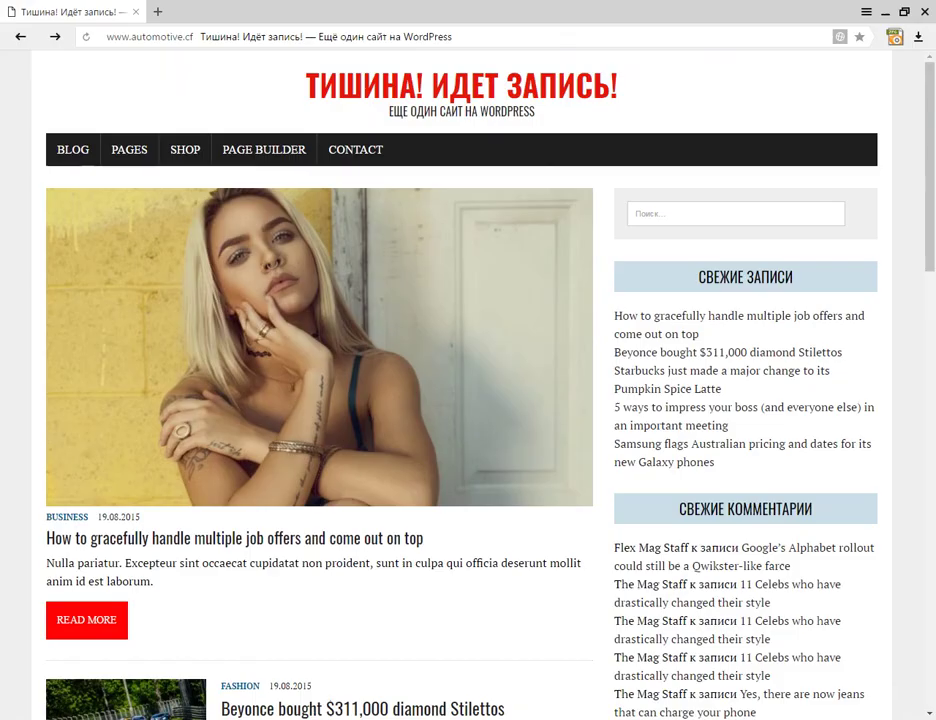
left_click(843, 10)
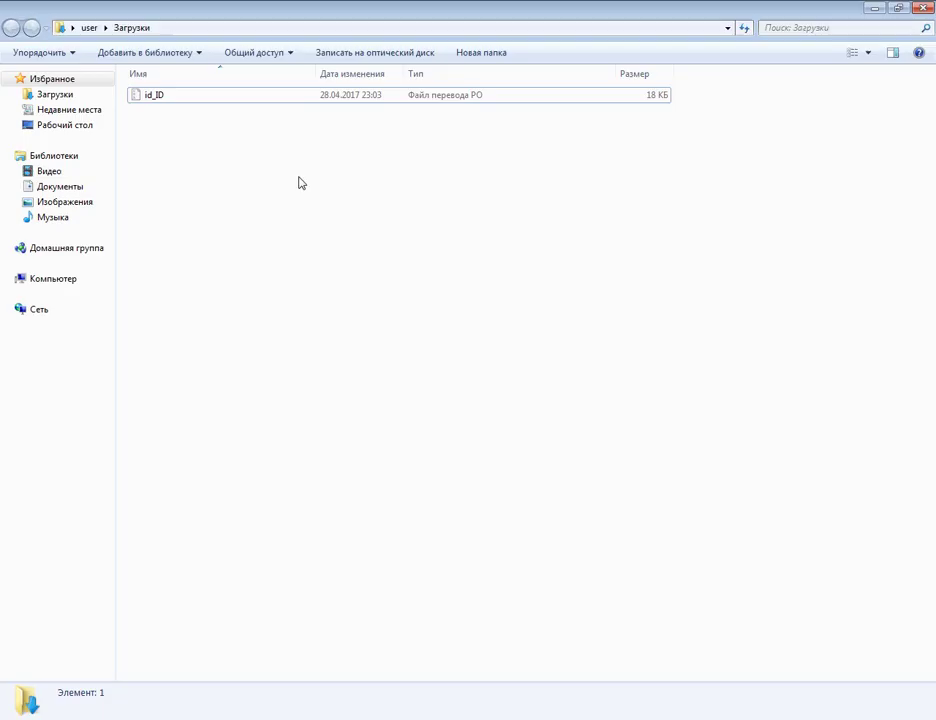
double_click(152, 97)
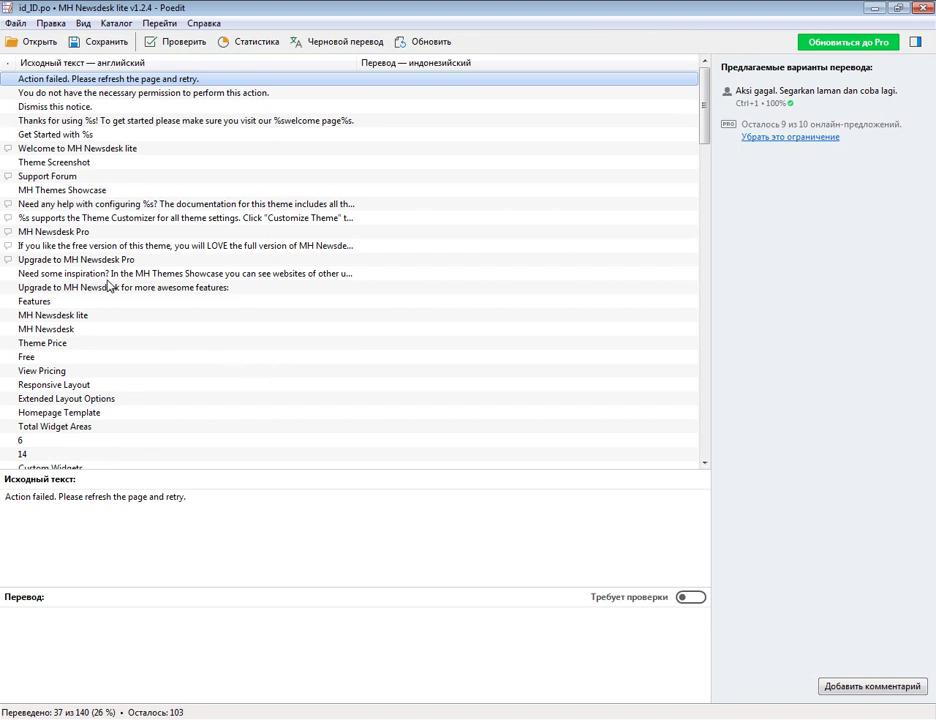
scroll(75, 275, "down", 9)
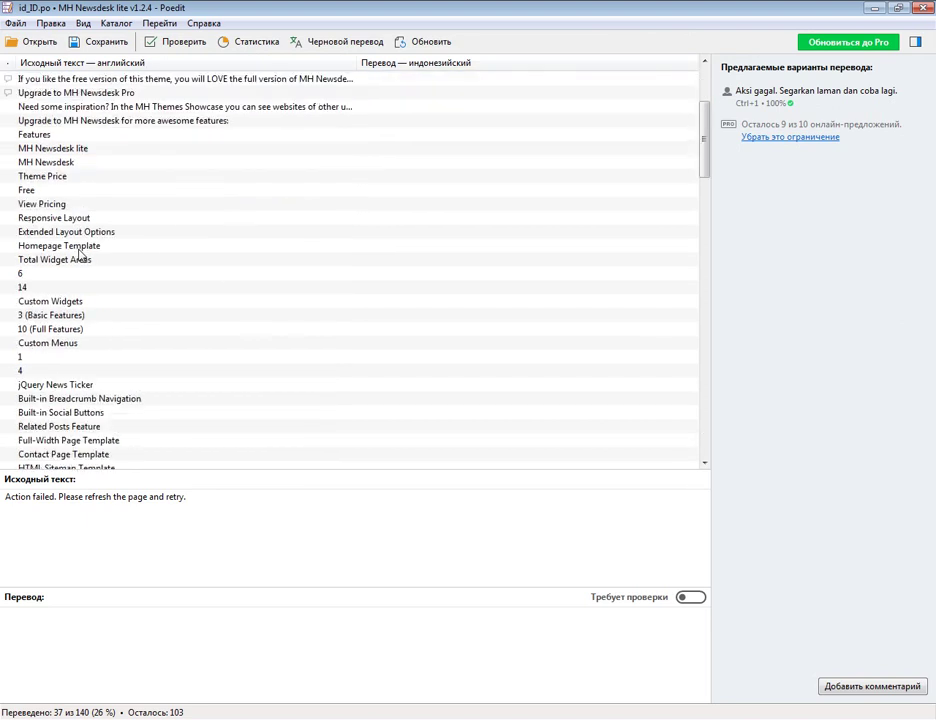
scroll(80, 260, "down", 2)
scroll(75, 260, "up", 7)
scroll(72, 260, "up", 4)
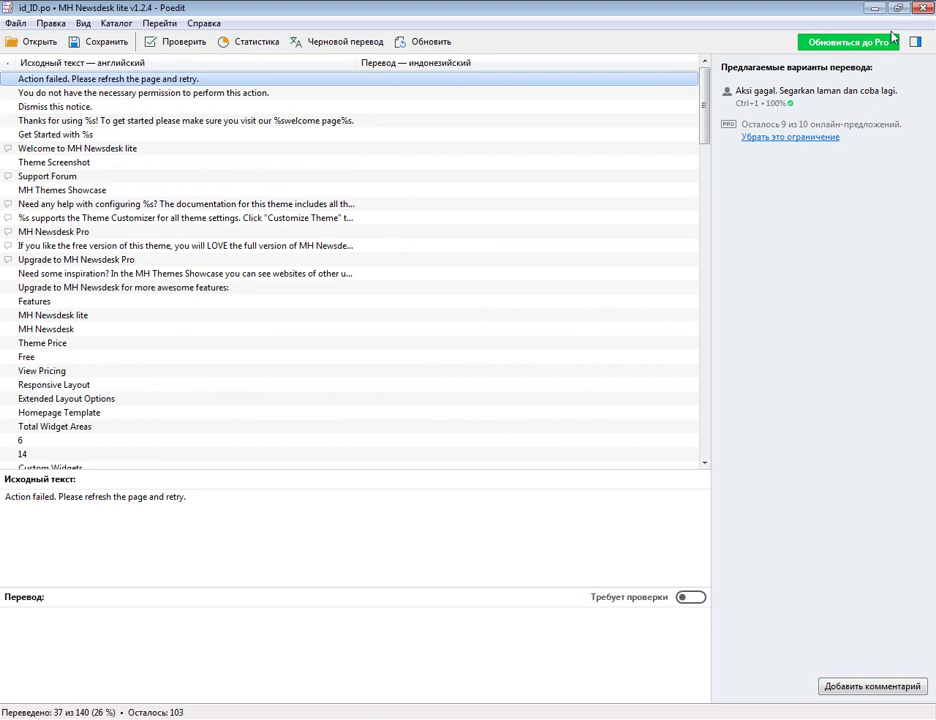
Step: Switch to Total Commander and download the mh-newsdesk-lite.pot template from the server to the local Downloads folder
key("alt+Tab")
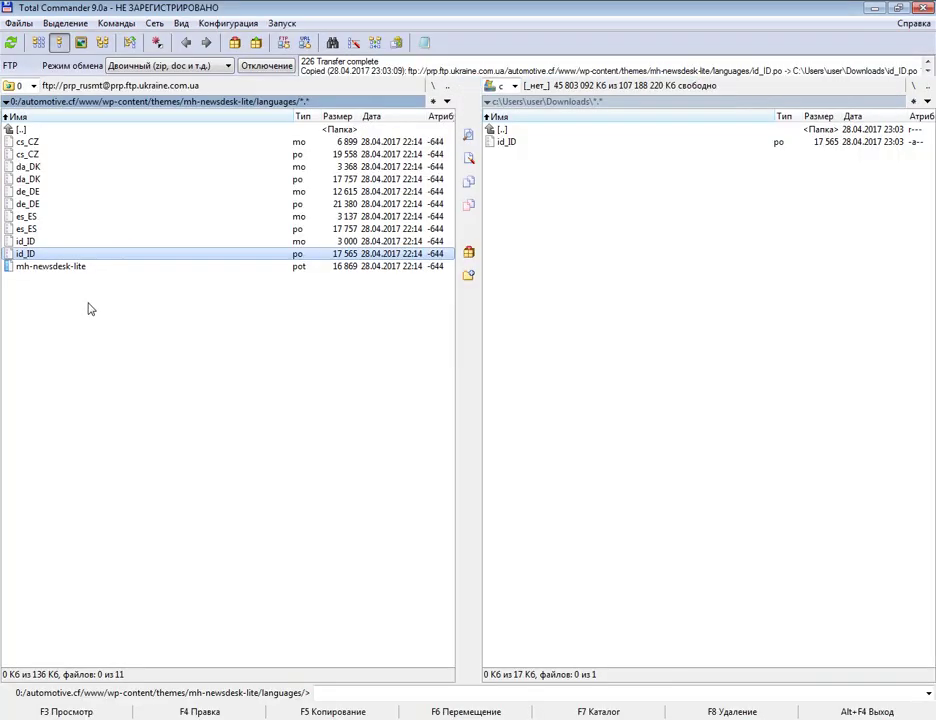
left_click(76, 268)
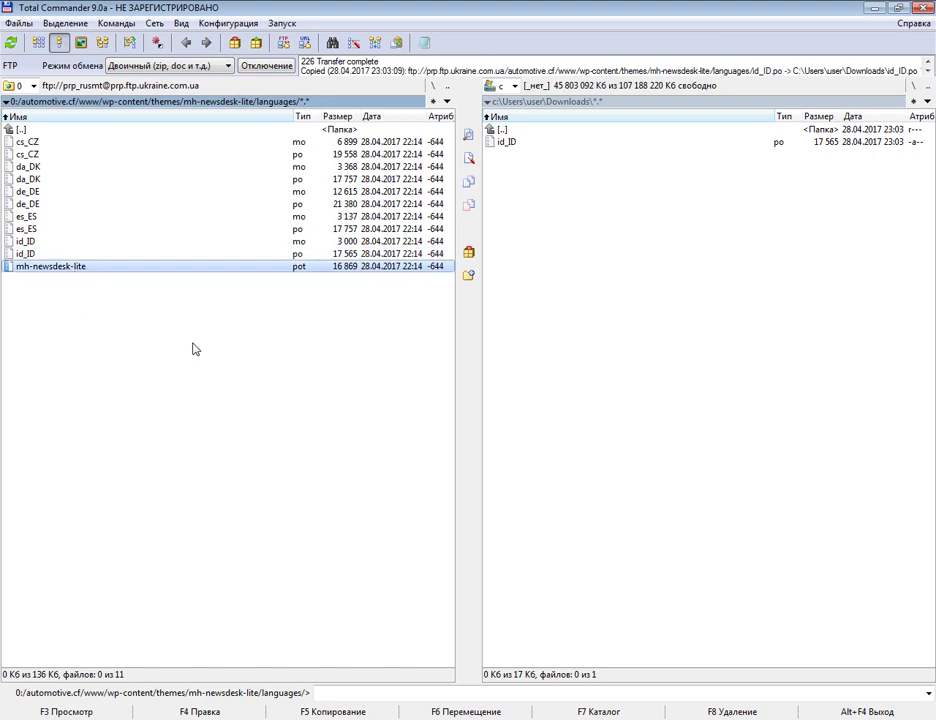
left_click_drag(73, 274, 550, 342)
left_click(416, 445)
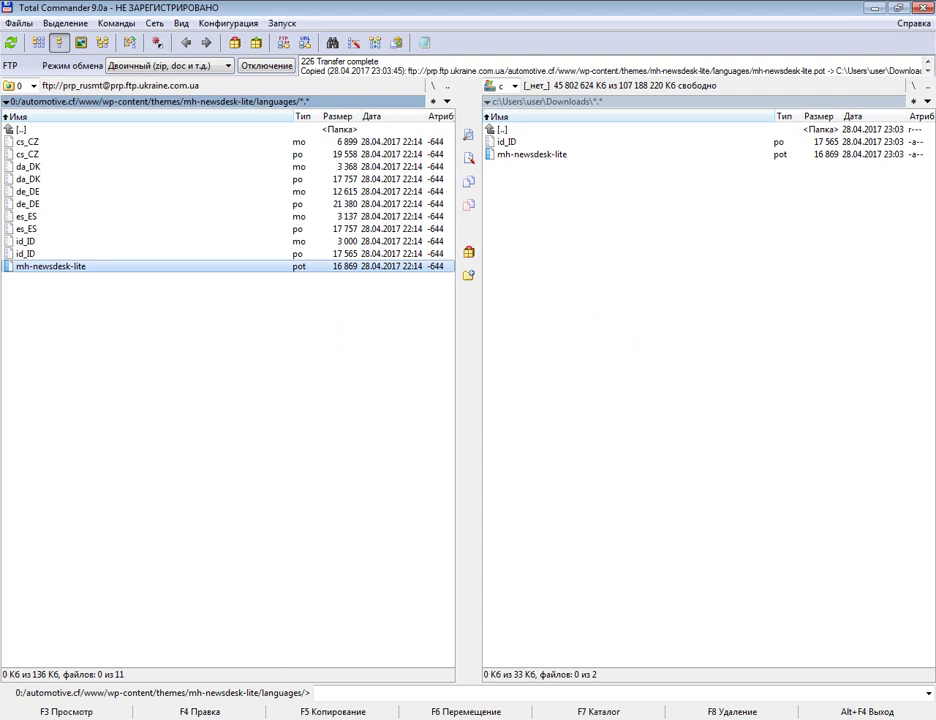
Step: Open the downloaded mh-newsdesk-lite.pot template from the Загрузки folder in Poedit
key("alt+Tab")
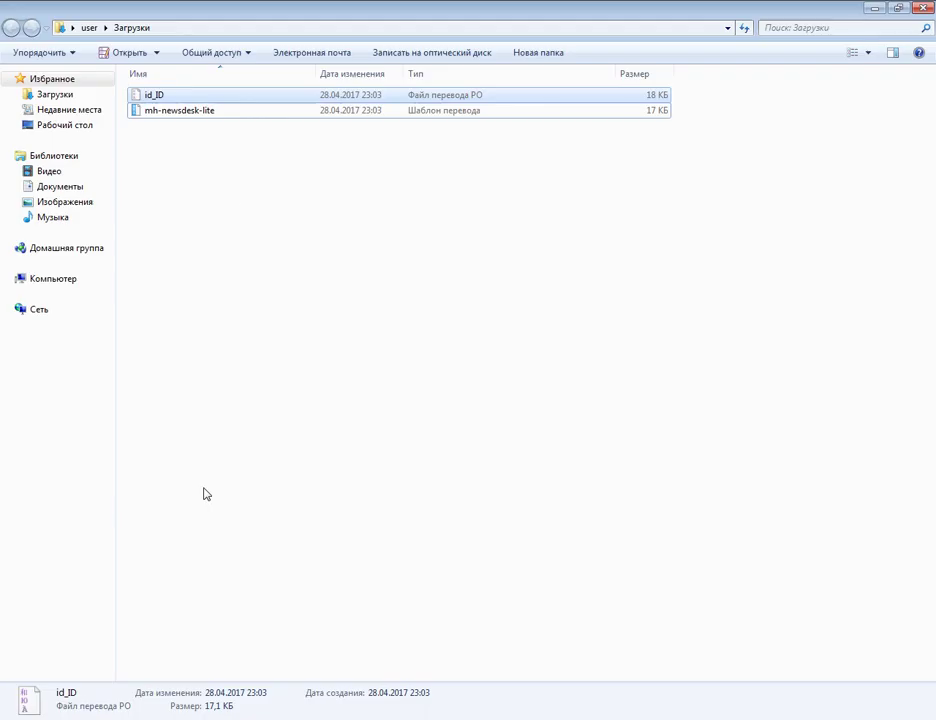
left_click(194, 117)
left_click(194, 117)
left_click(309, 290)
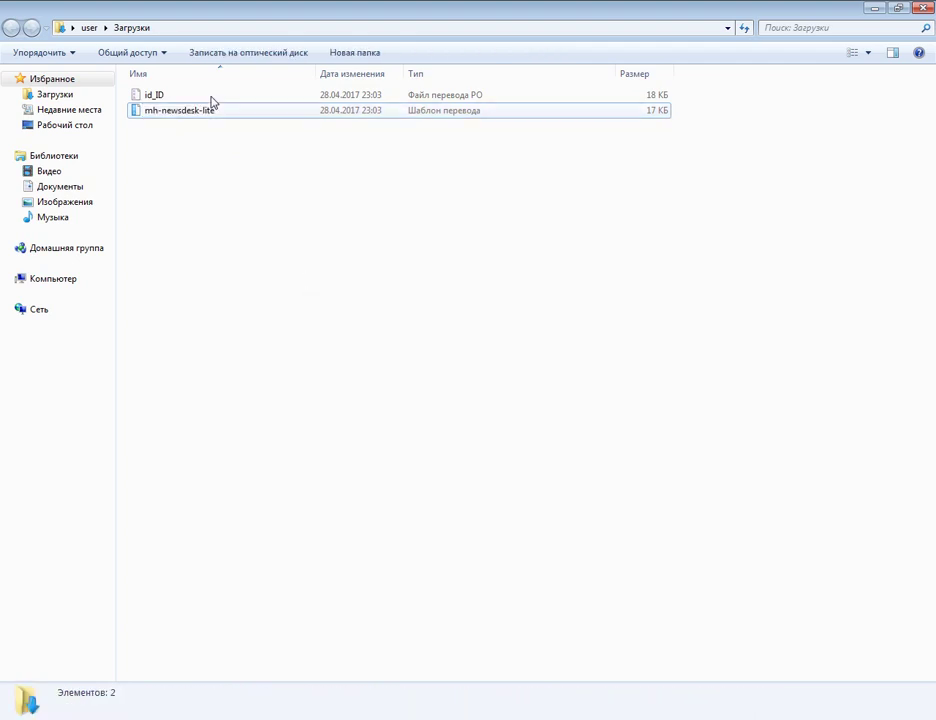
left_click(205, 112)
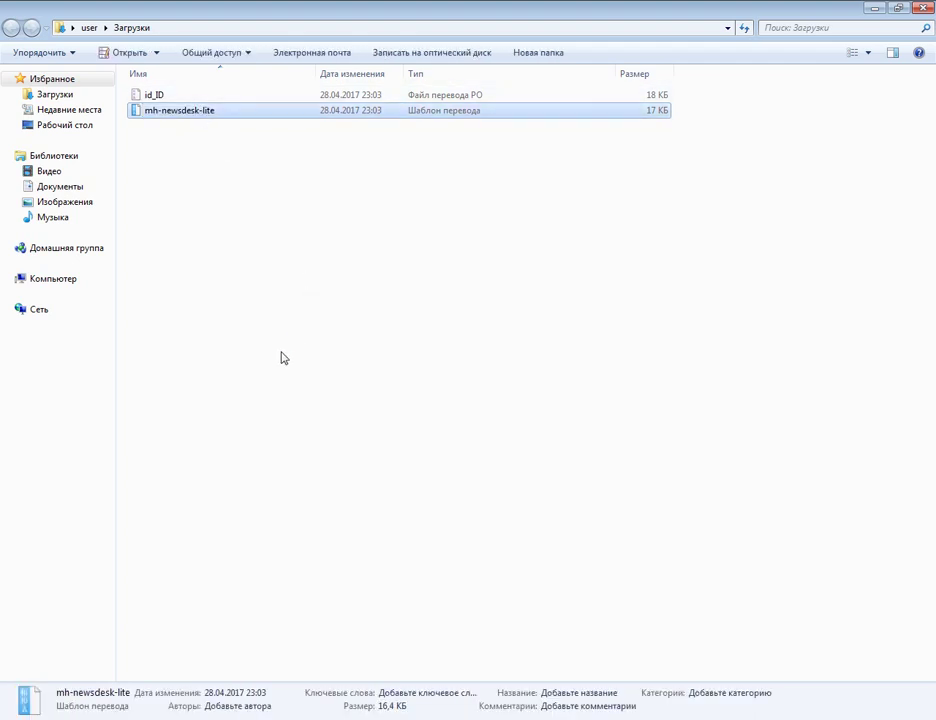
key("Return")
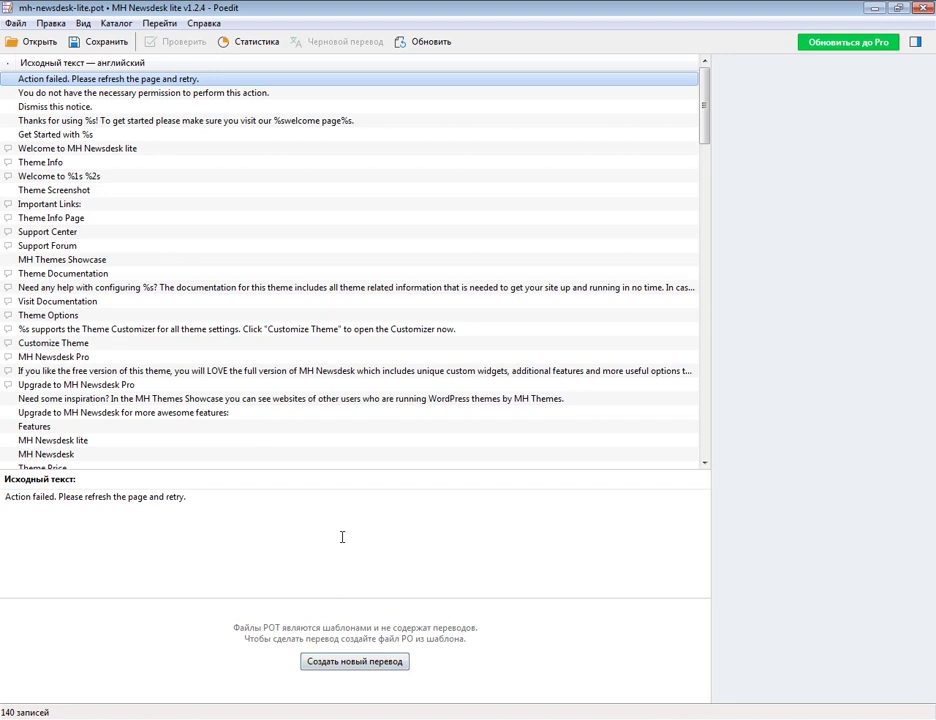
Step: Create a new translation from the template in русский (Россия) and close it without saving
left_click(359, 662)
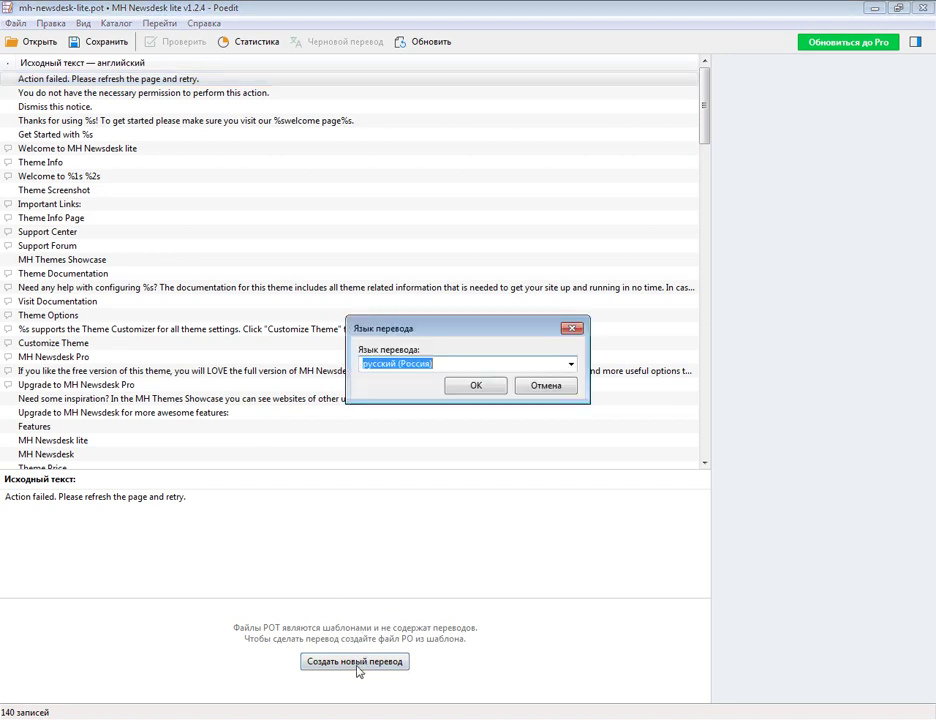
left_click(471, 388)
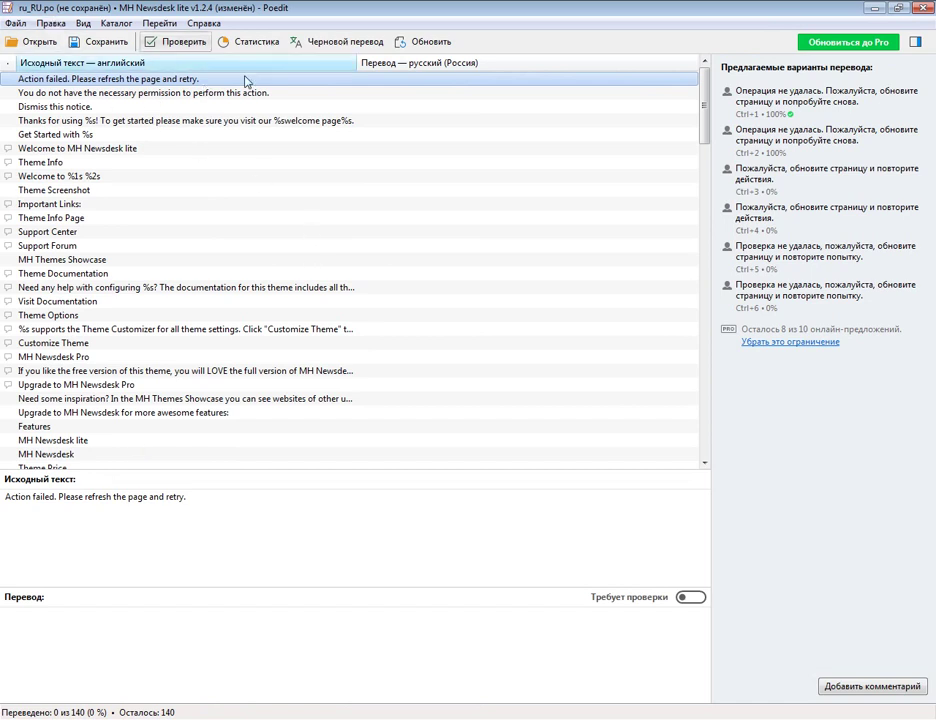
left_click(919, 12)
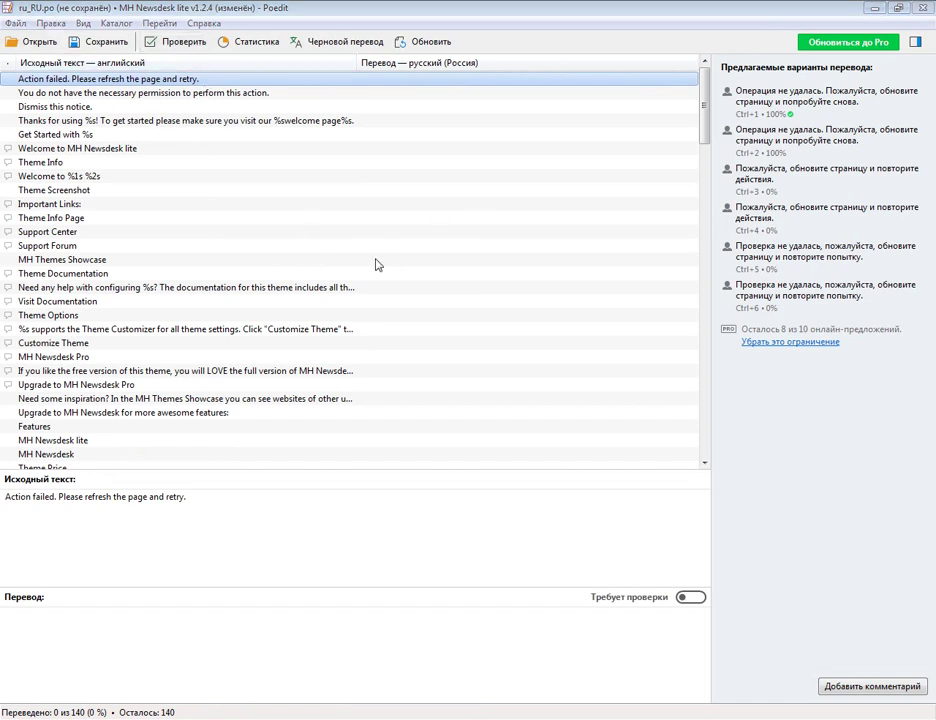
left_click(468, 380)
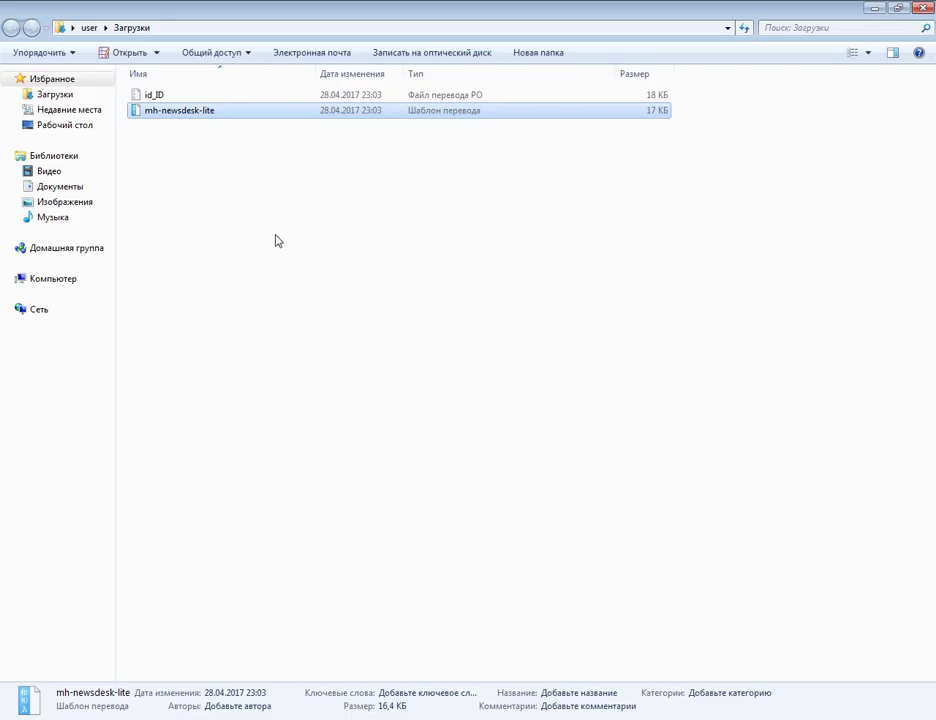
Step: Rename the id_ID translation file in the Загрузки folder as ru_RU
left_click(165, 126)
left_click(157, 95)
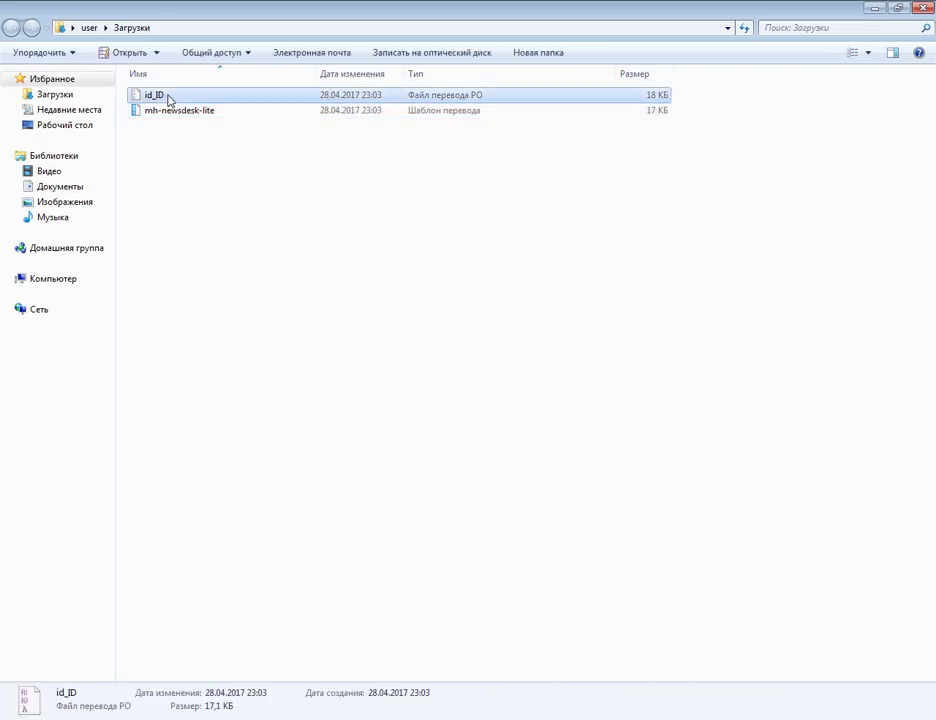
key("F2")
key("End")
key("Home")
key("Delete")
key("Delete")
type("ru")
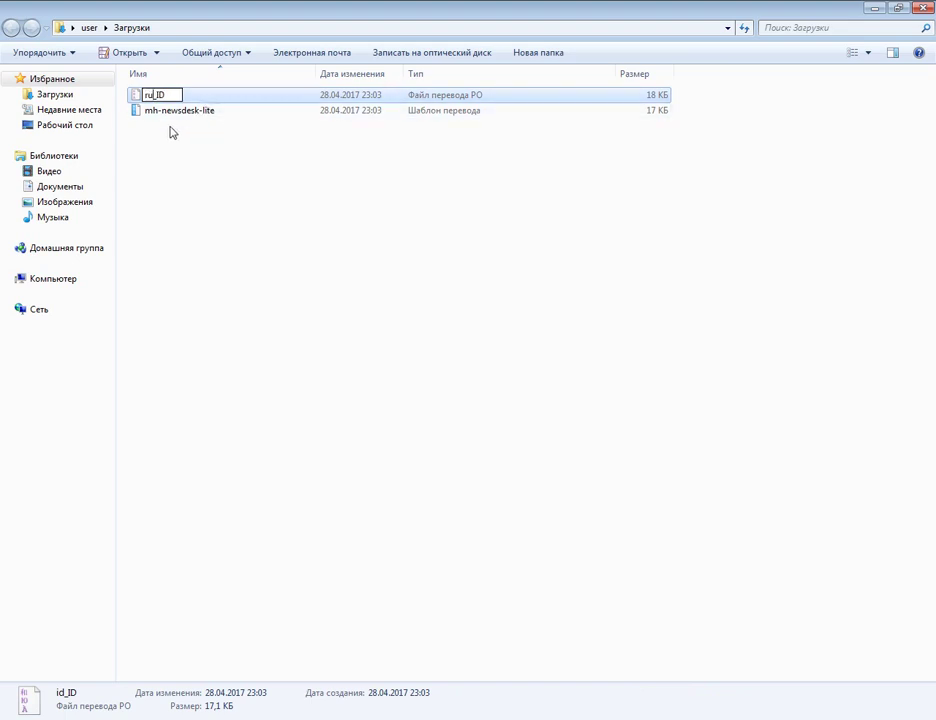
key("BackSpace")
key("BackSpace")
type("RU")
key("Return")
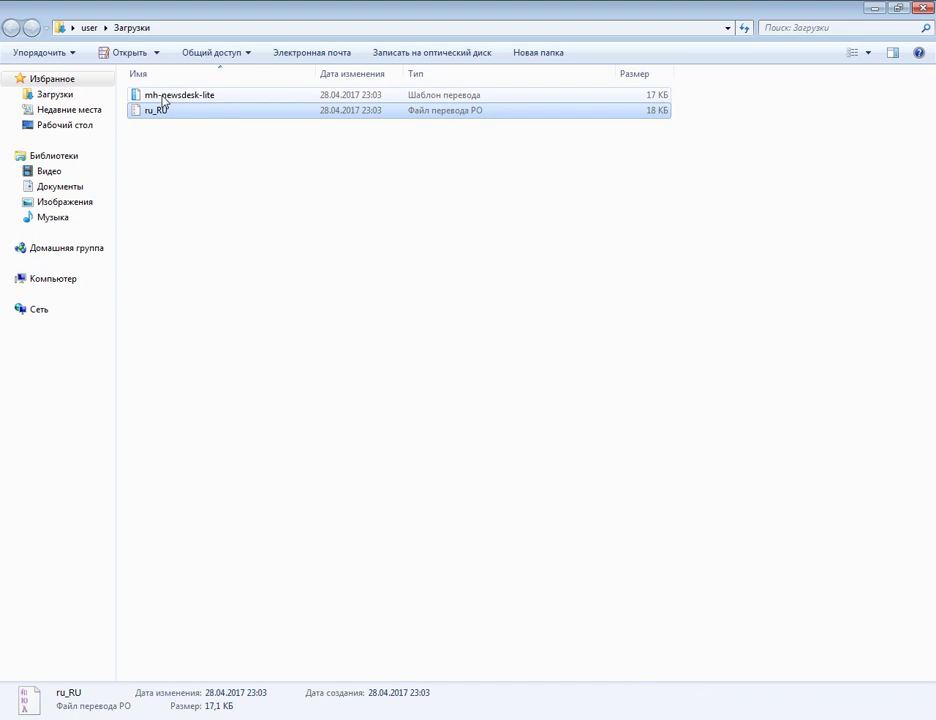
Step: Delete the mh-newsdesk-lite template file from the Загрузки folder
left_click(163, 100)
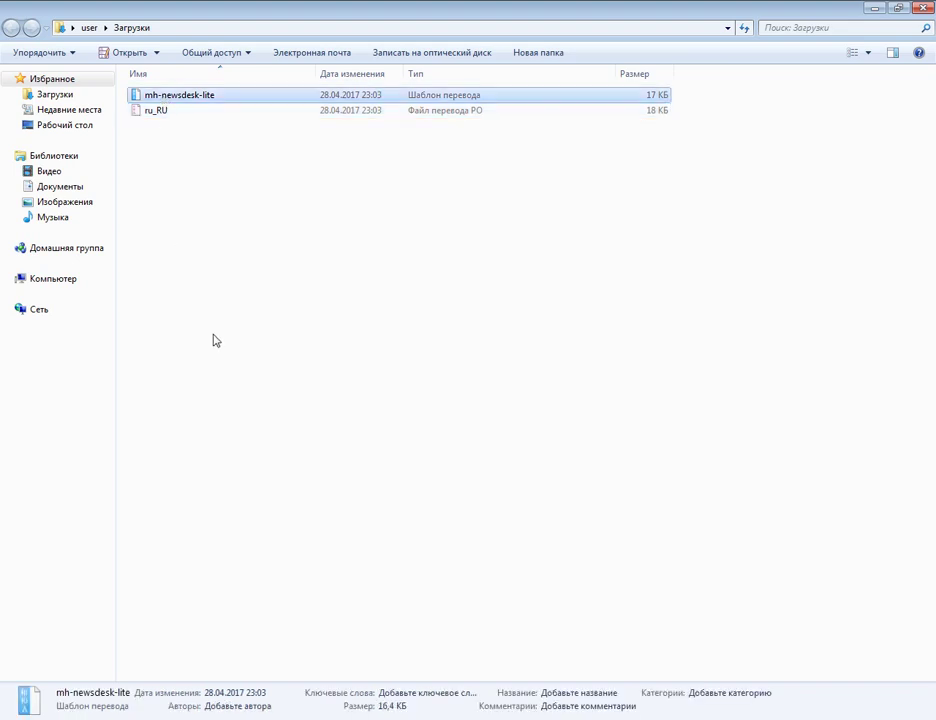
key("Delete")
key("Return")
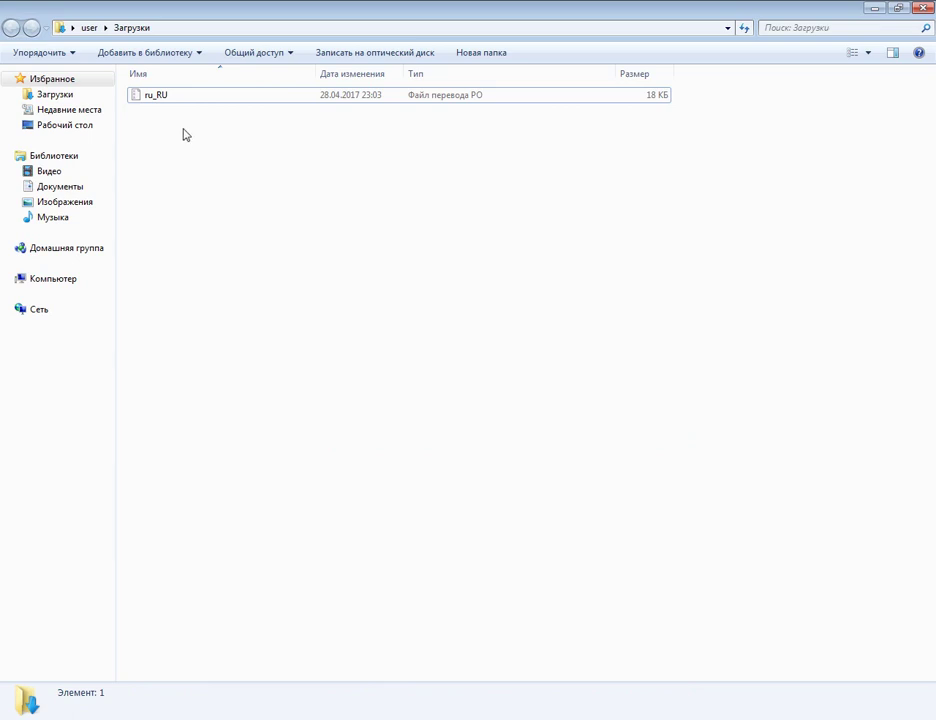
Step: Open the renamed ru_RU.po in Poedit to look through its strings, and return to the website in the browser
double_click(152, 96)
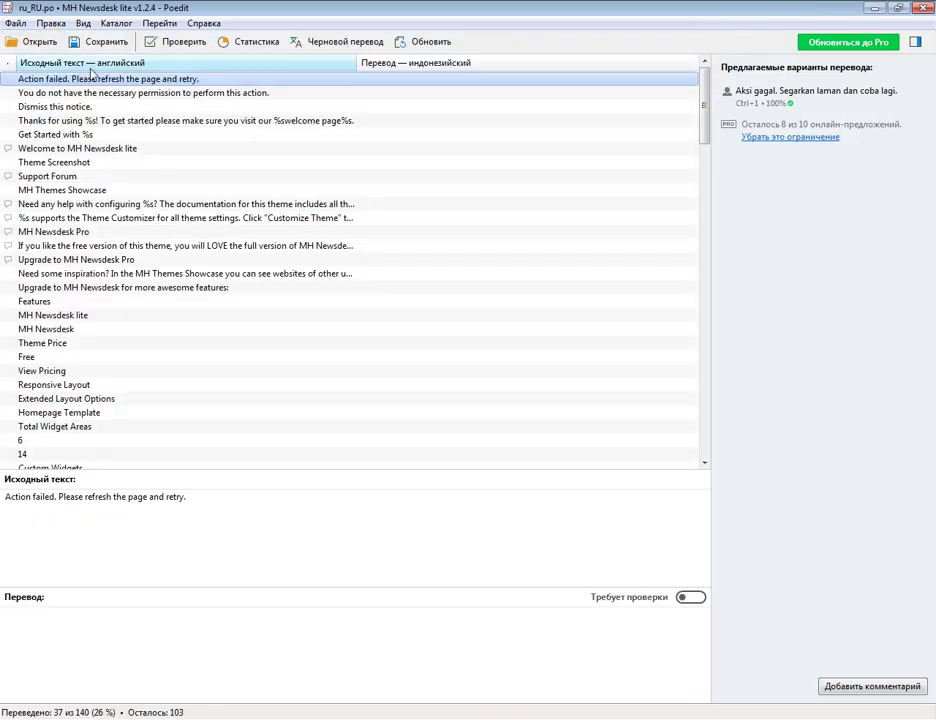
scroll(122, 254, "down", 3)
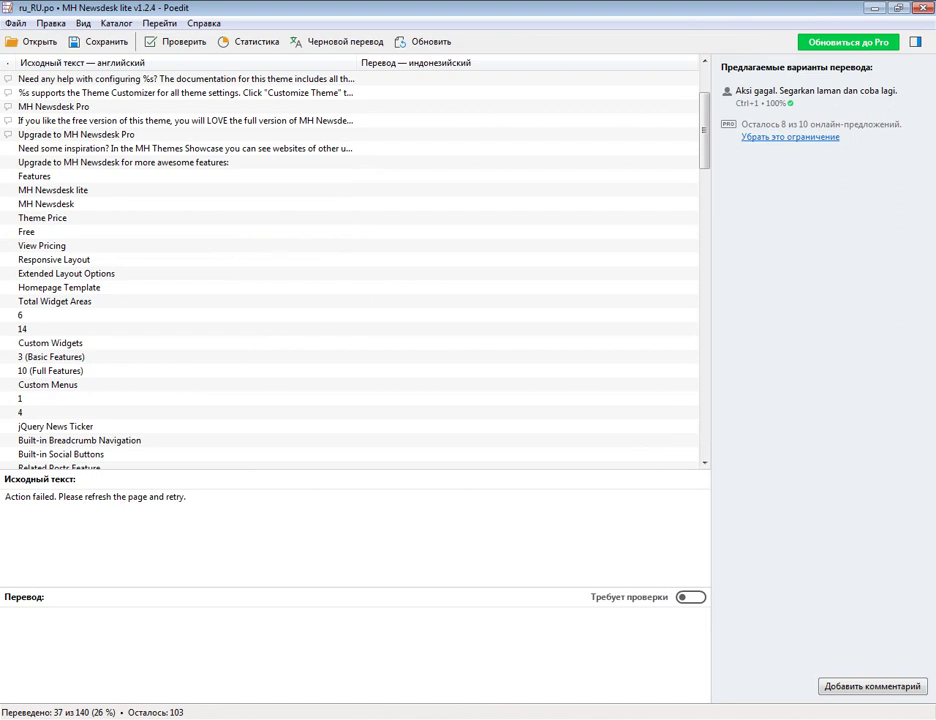
key("alt+Tab")
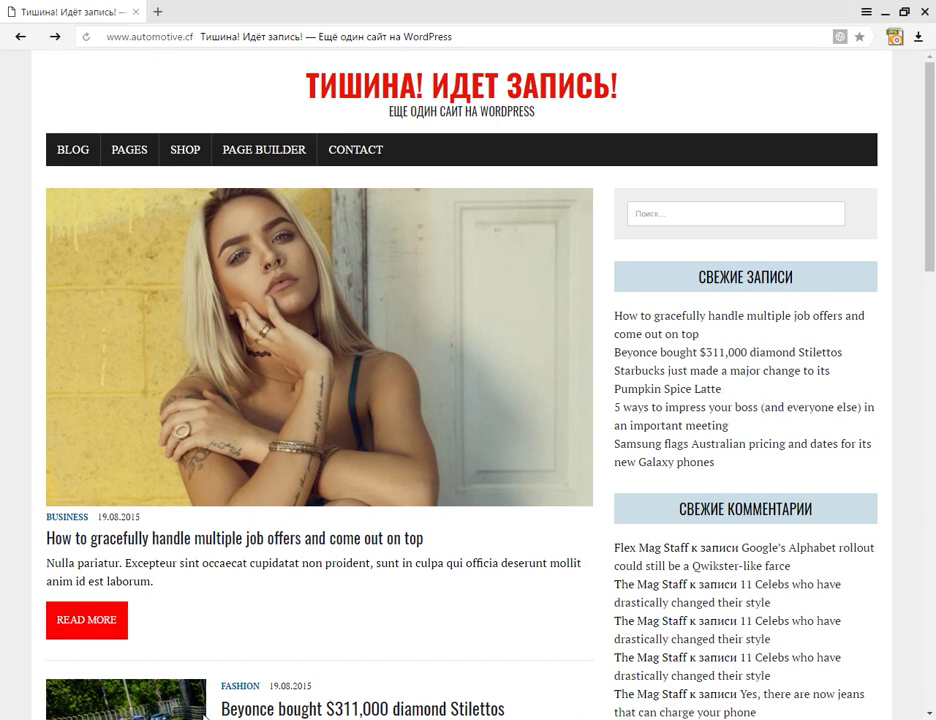
Step: Switch to Poedit, close the leftover id_ID.po window and select the first string of ru_RU.po
key("alt+Tab")
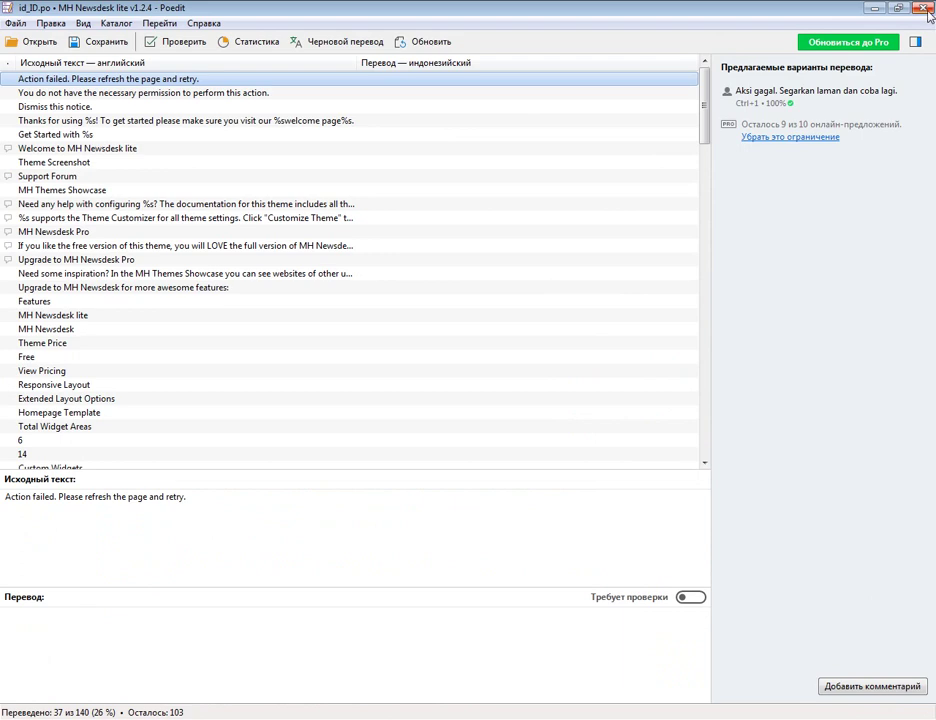
left_click(929, 14)
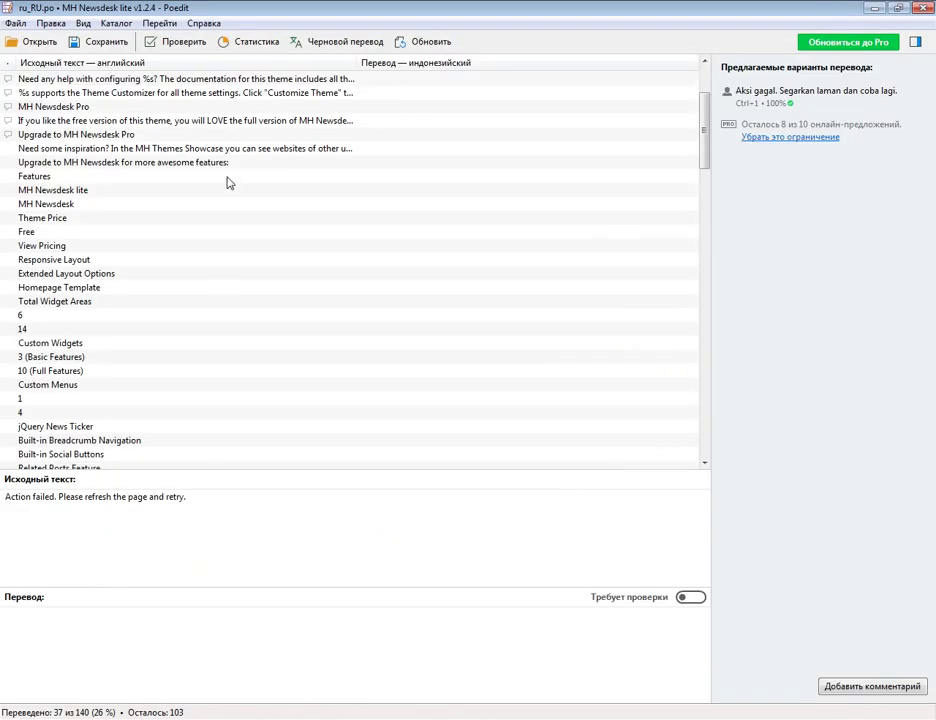
left_click(144, 304)
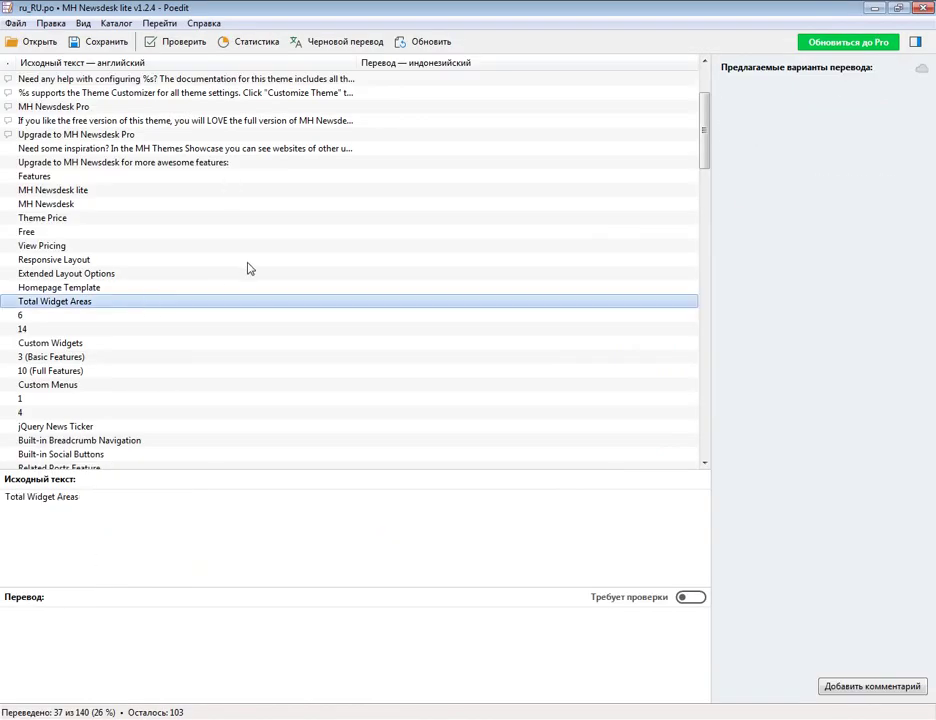
scroll(265, 295, "up", 3)
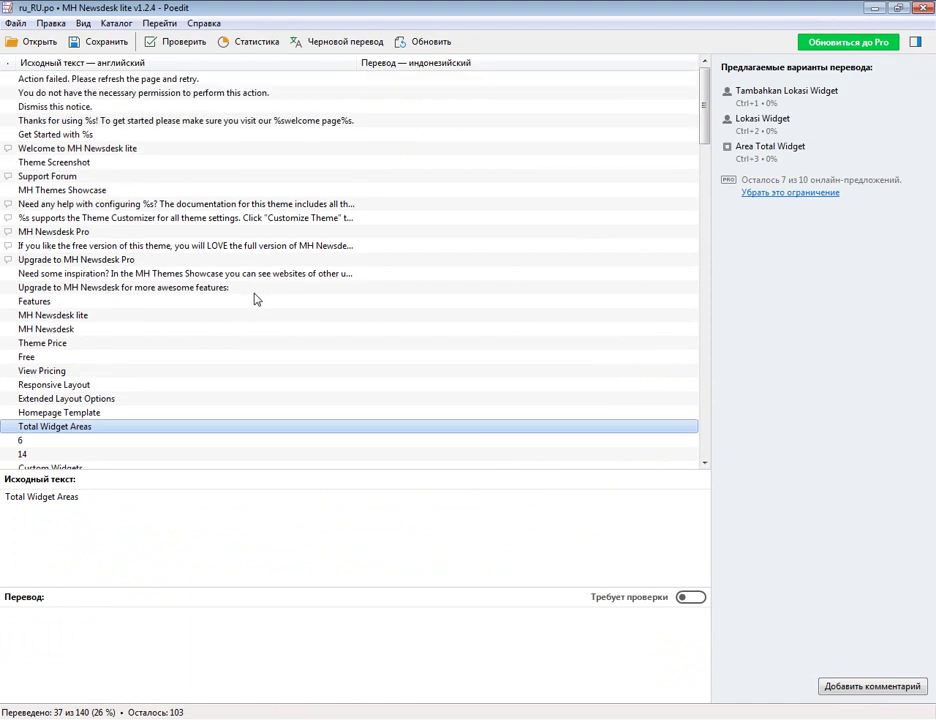
left_click(190, 80)
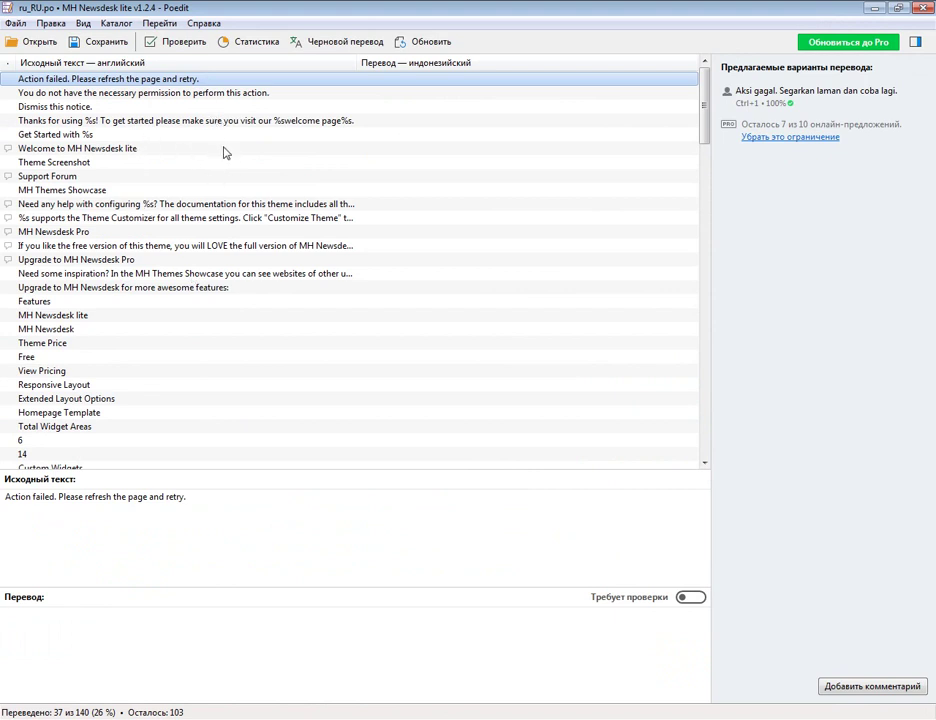
Step: Find the source string "Read More" in the ru_RU.po catalogue by searching for "read more", and close the search
key("ctrl+f")
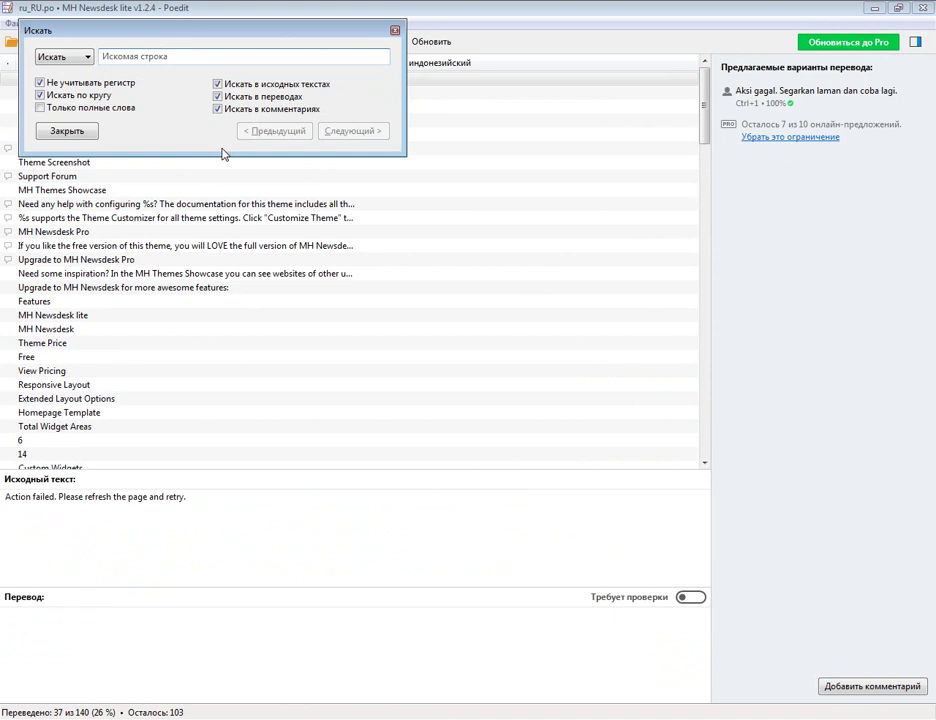
type("re")
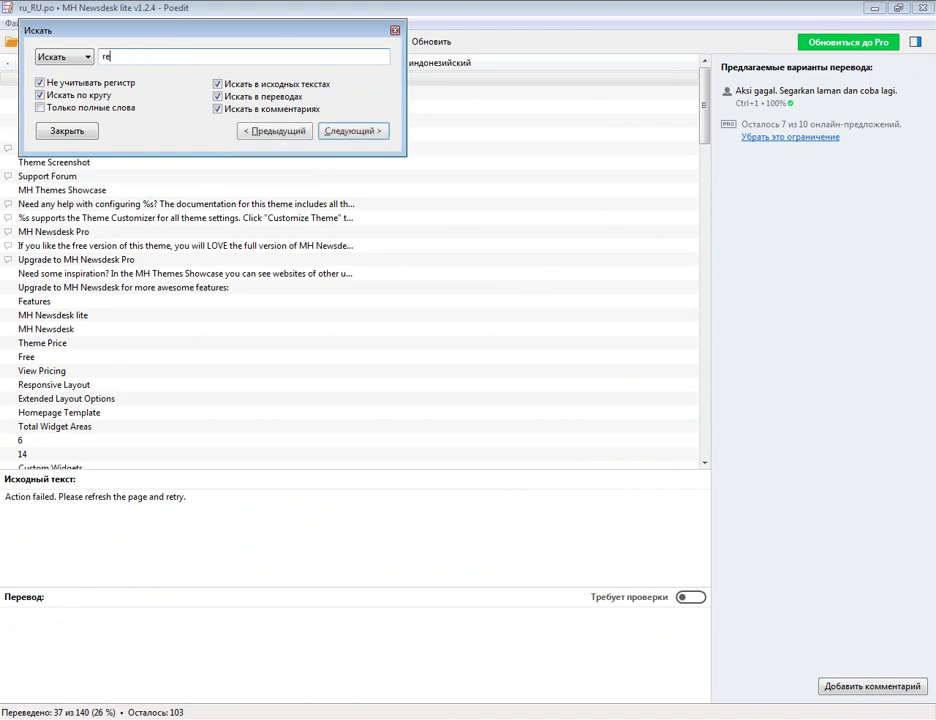
type("ad more")
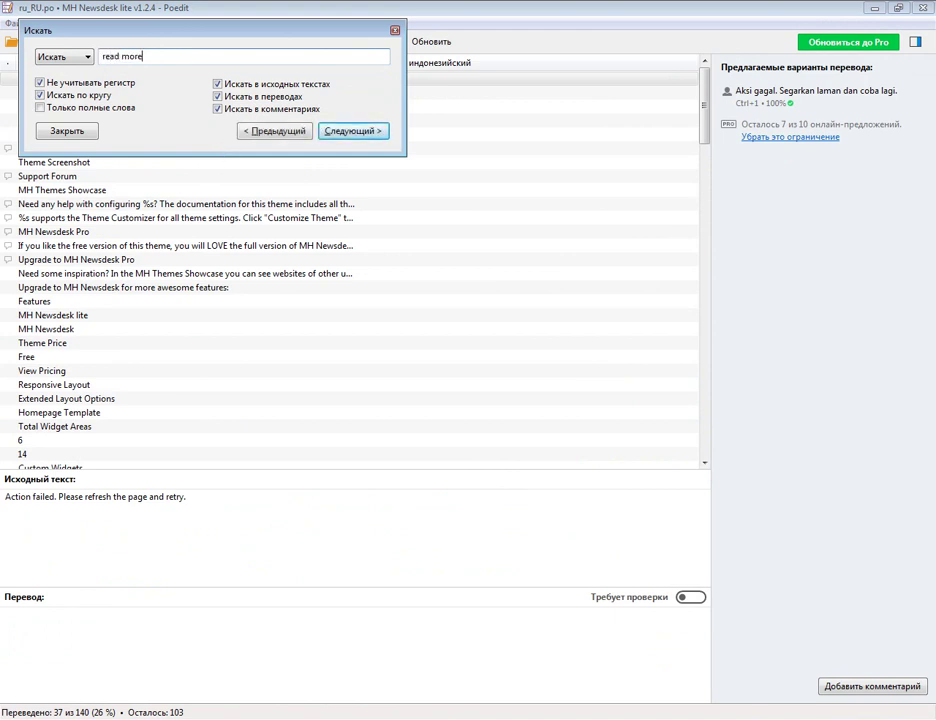
key("Return")
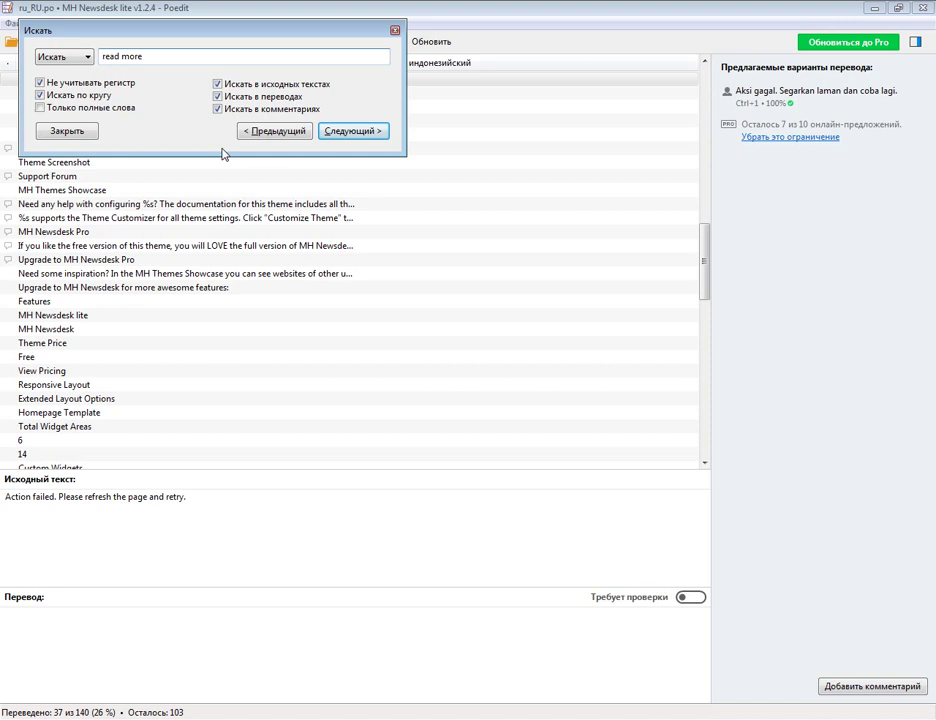
key("Return")
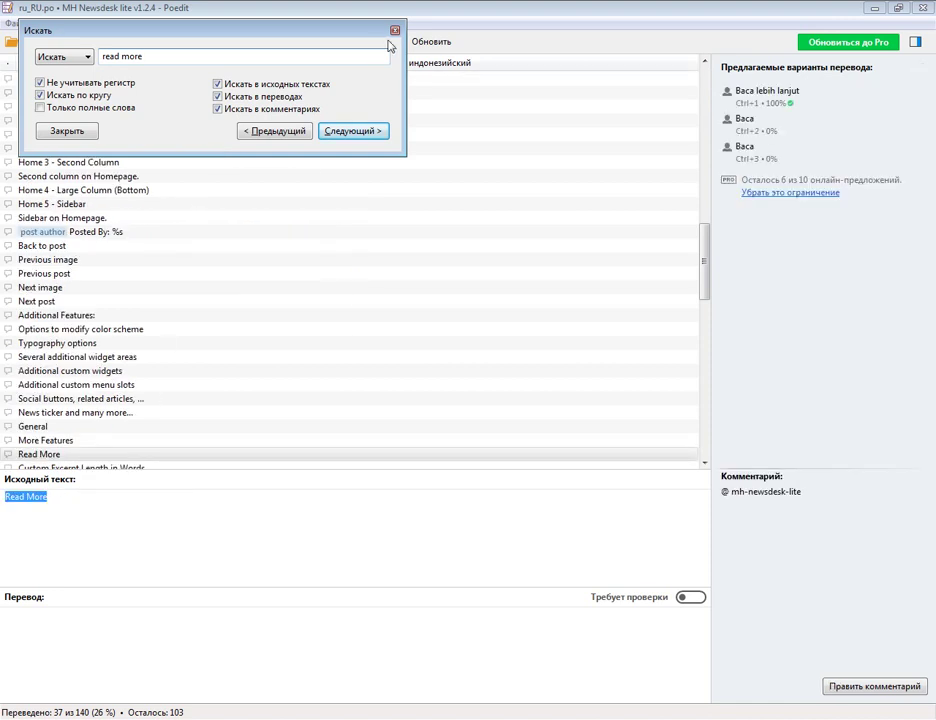
left_click(394, 31)
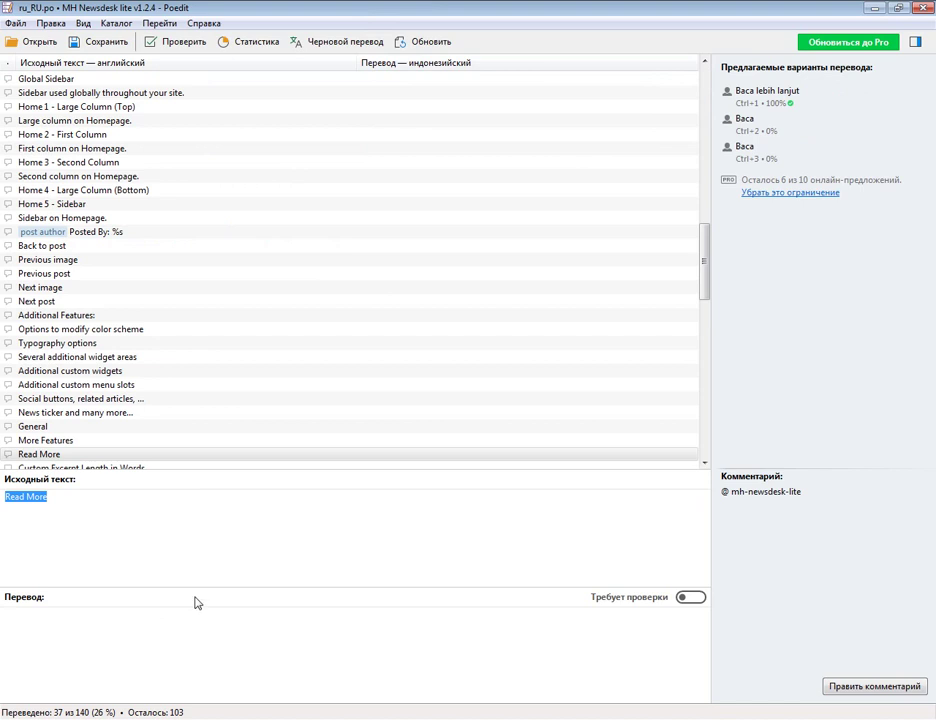
Step: Translate the "Read More" string as "Читать" and save ru_RU.po
type("Читат")
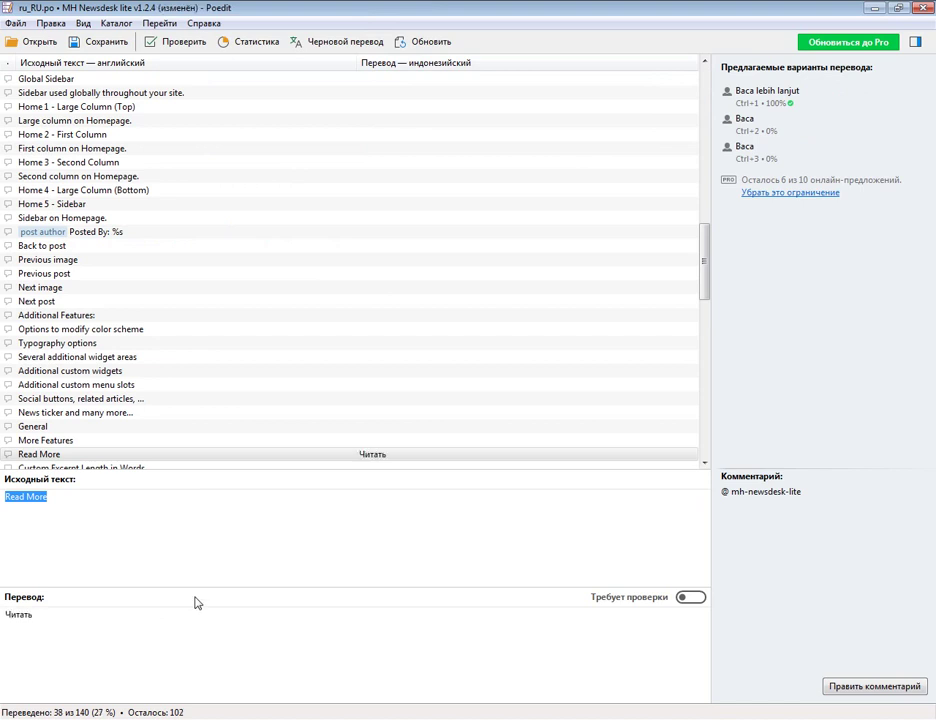
type("ь")
left_click(80, 42)
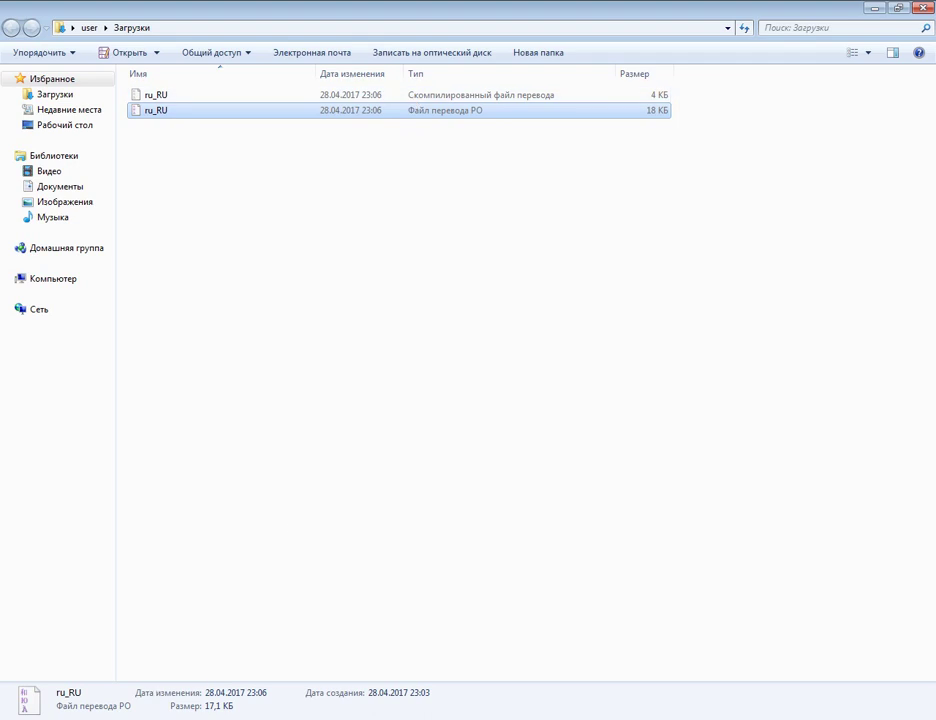
Step: In Total Commander, delete all translation files and the mh-newsdesk-lite template from the theme's languages folder on the FTP server
key("alt+Tab")
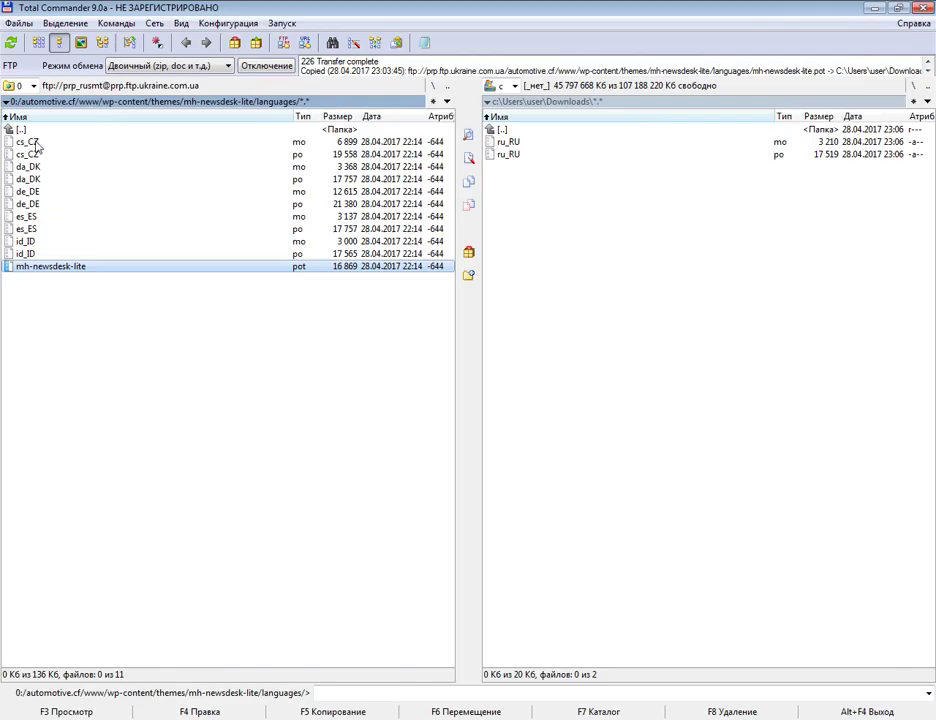
left_click(36, 143)
key("Insert")
key("Insert")
key("Insert")
key("Insert")
key("Insert")
key("Insert")
key("Insert")
key("Insert")
key("Insert")
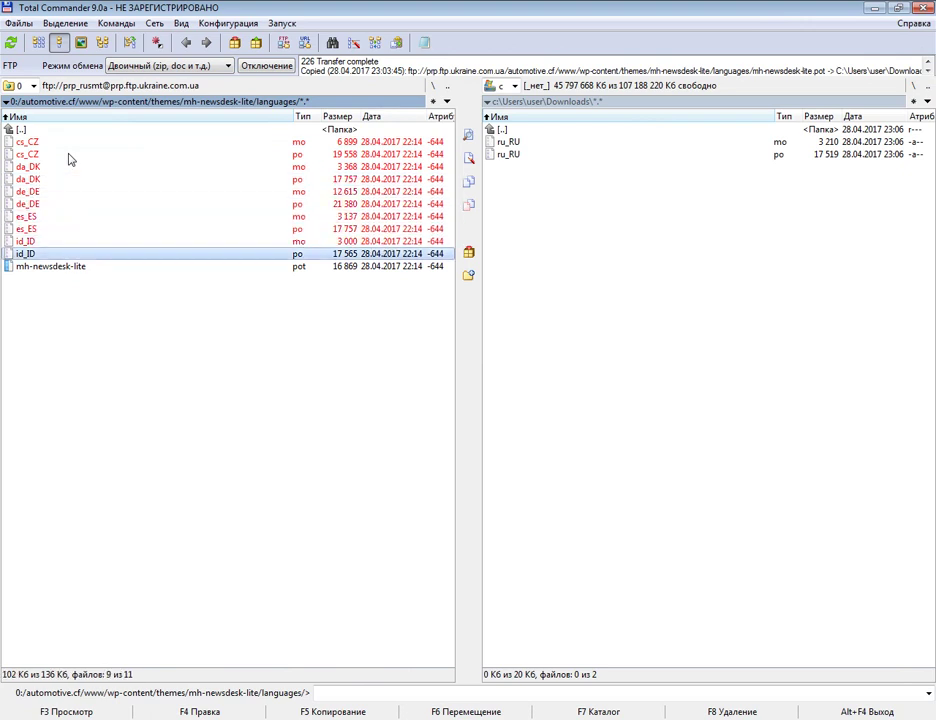
key("Insert")
key("Insert")
key("Up")
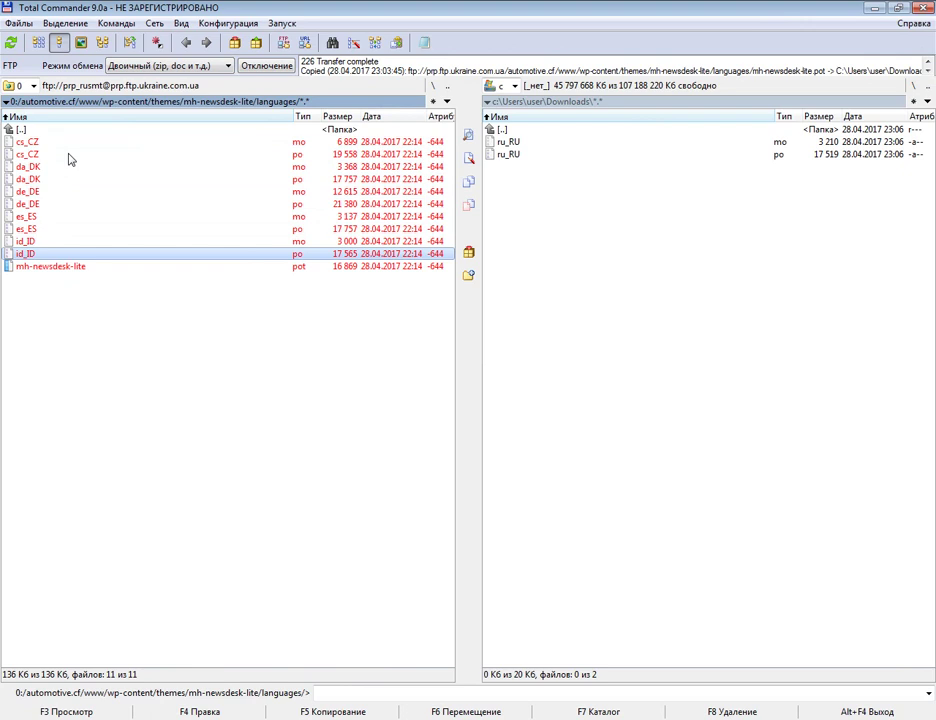
key("F8")
key("Return")
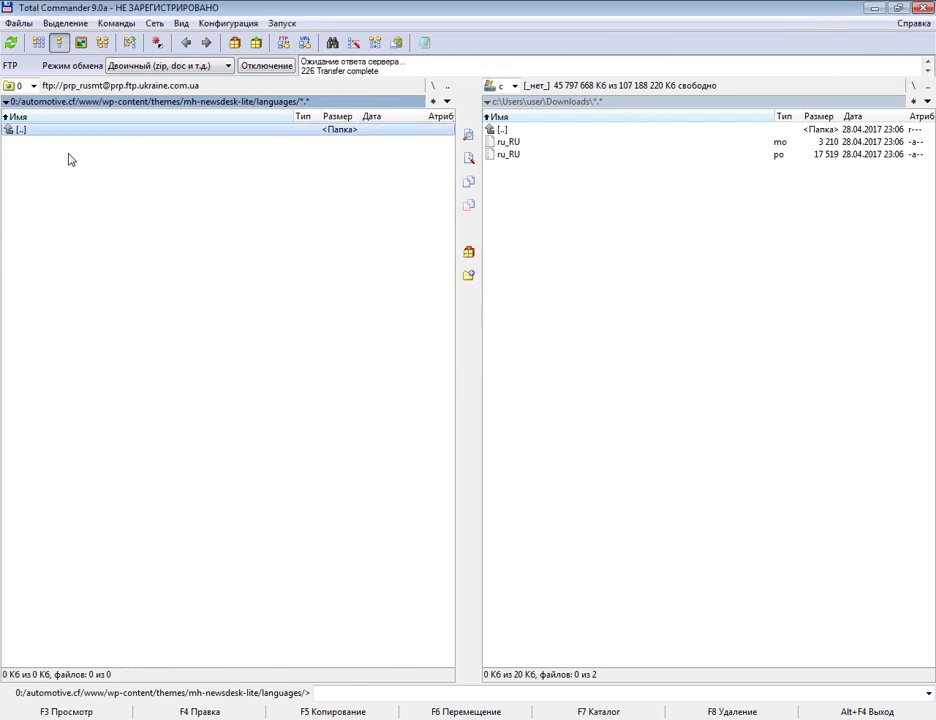
Step: Copy the ru_RU .mo and .po files from Downloads to the theme's languages folder on the FTP server
left_click(512, 143)
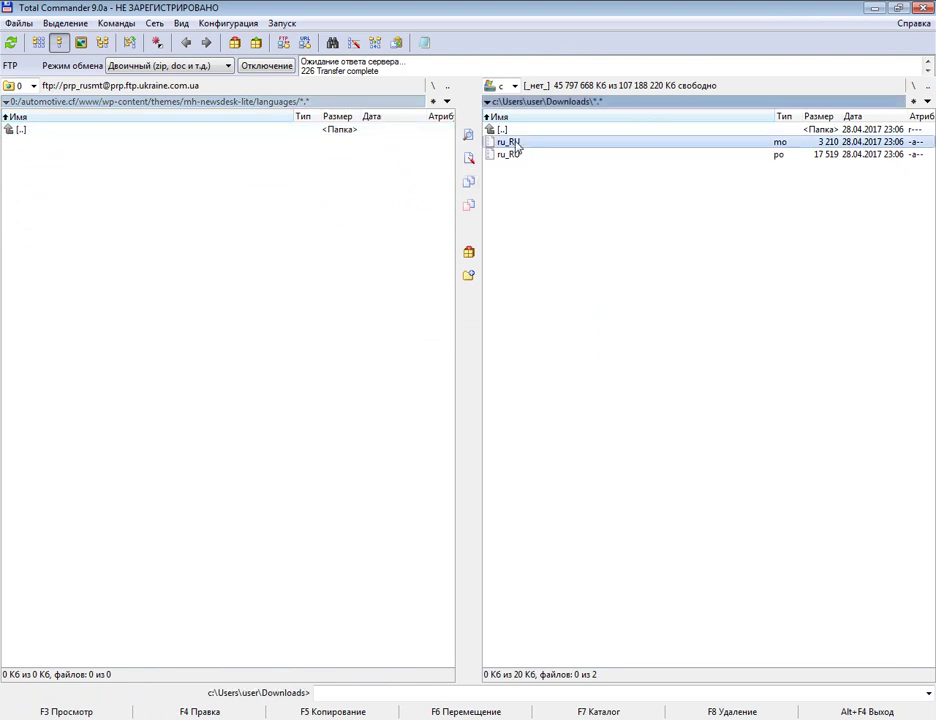
left_click(514, 157, "shift")
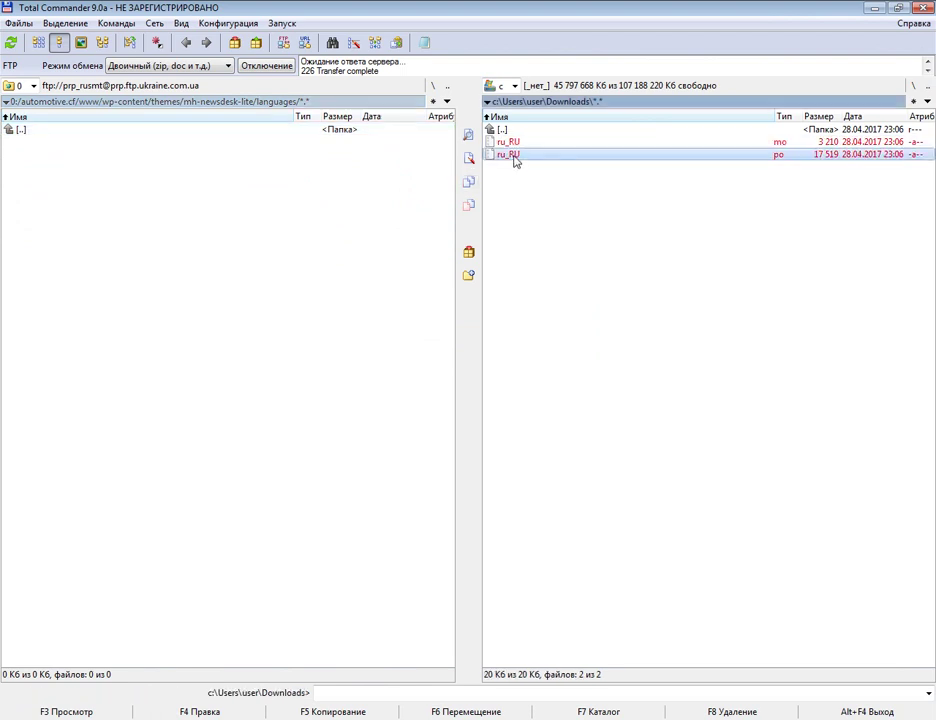
key("F5")
left_click(455, 389)
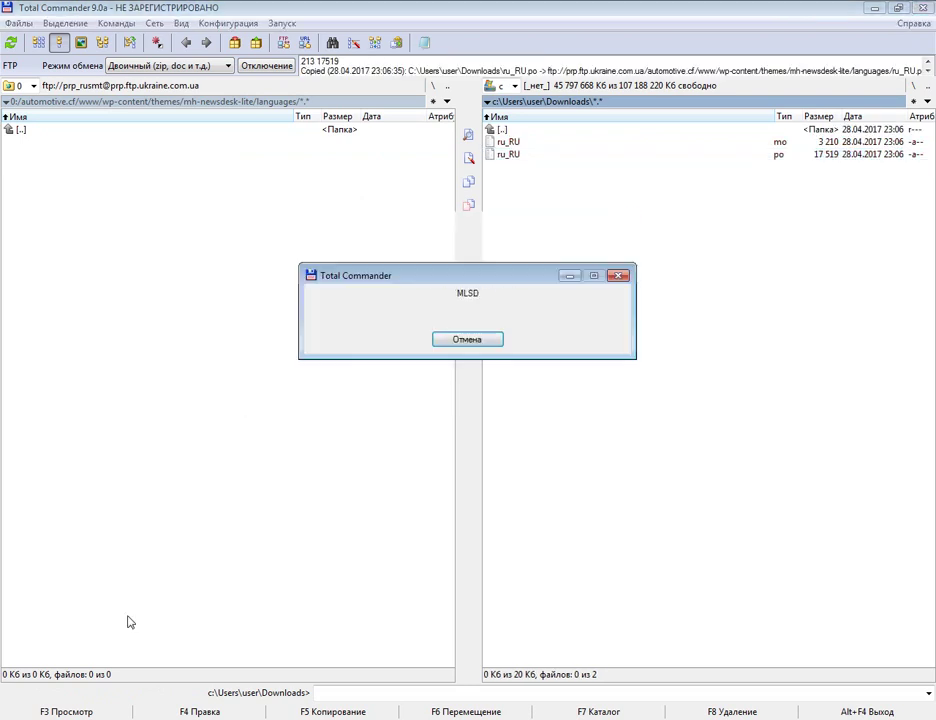
Step: Switch to the browser, reload the site's home page and check the first post's read-more button
key("alt+Tab")
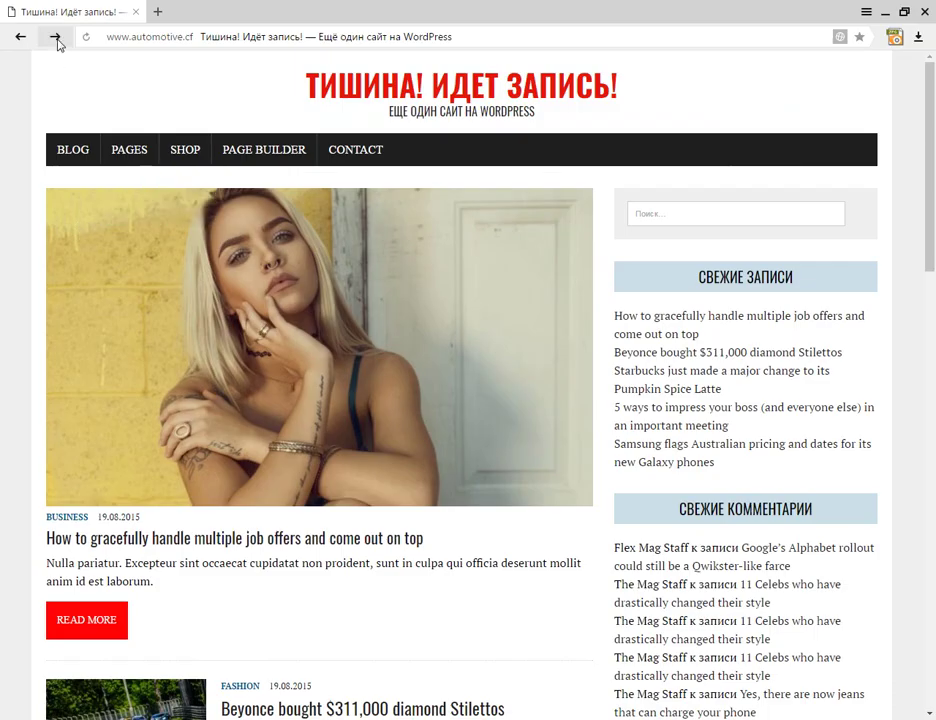
left_click(87, 38)
left_click(64, 620)
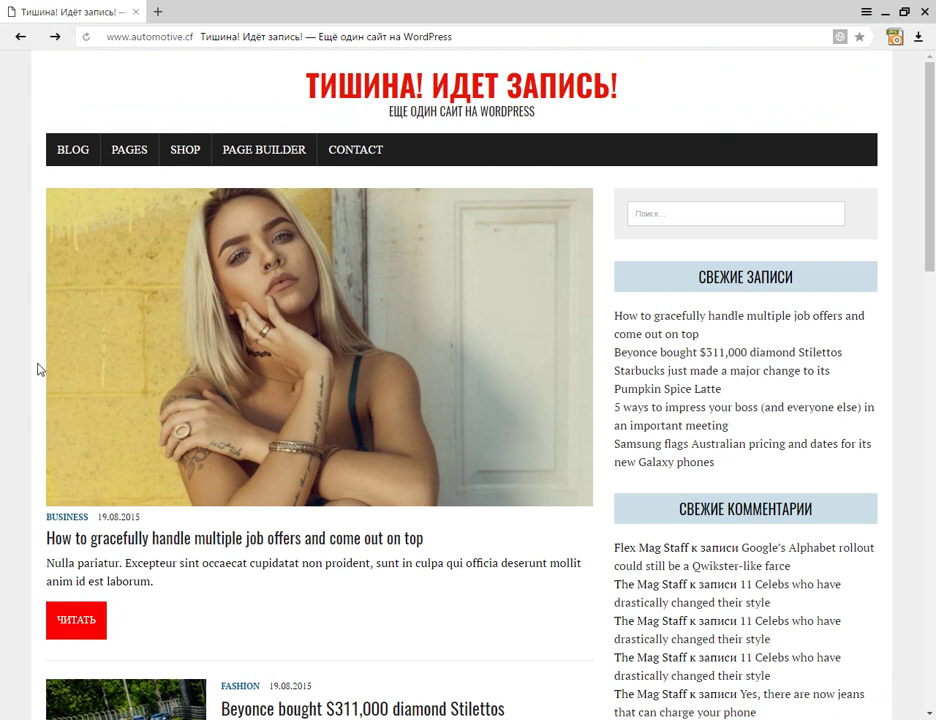
scroll(38, 370, "down", 2)
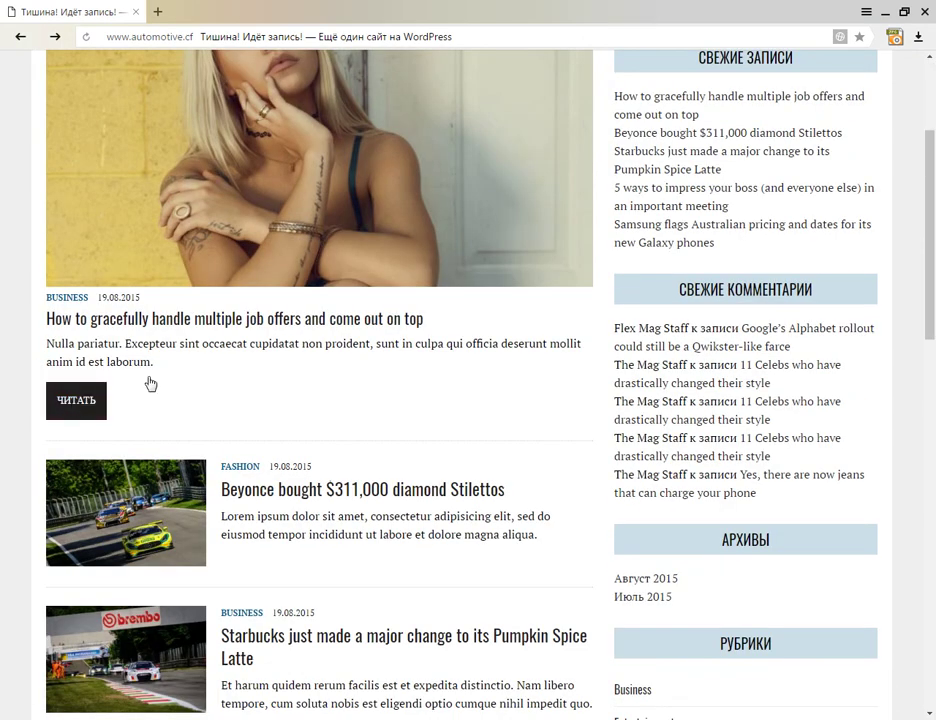
Step: Open the full post "How to gracefully handle multiple job offers and come out on top" and examine its theme labels for untranslated text
left_click(80, 402)
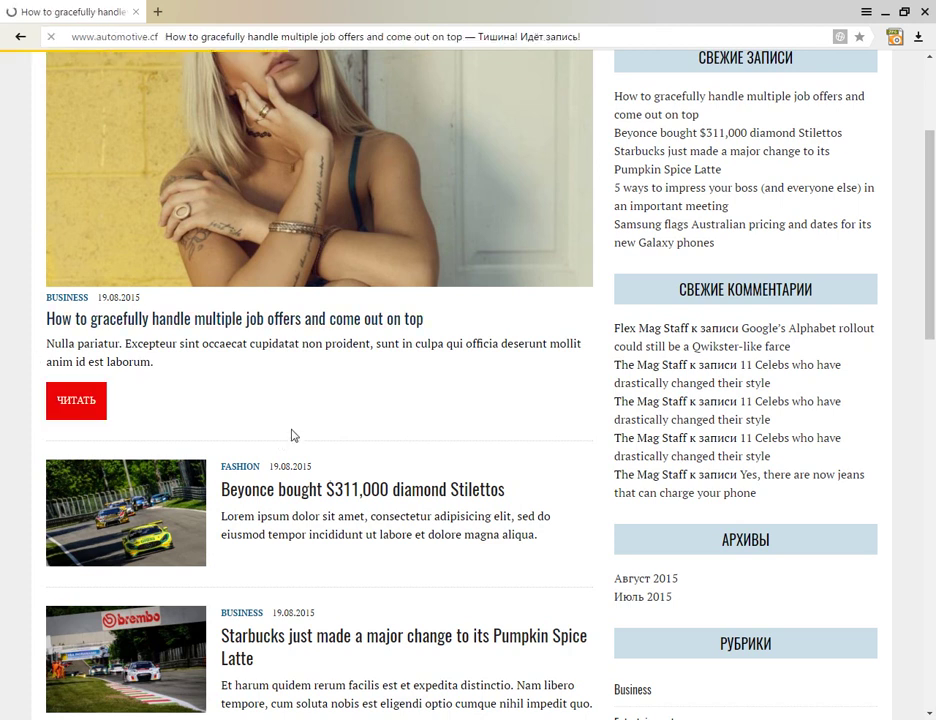
scroll(264, 390, "down", 5)
scroll(267, 388, "up", 5)
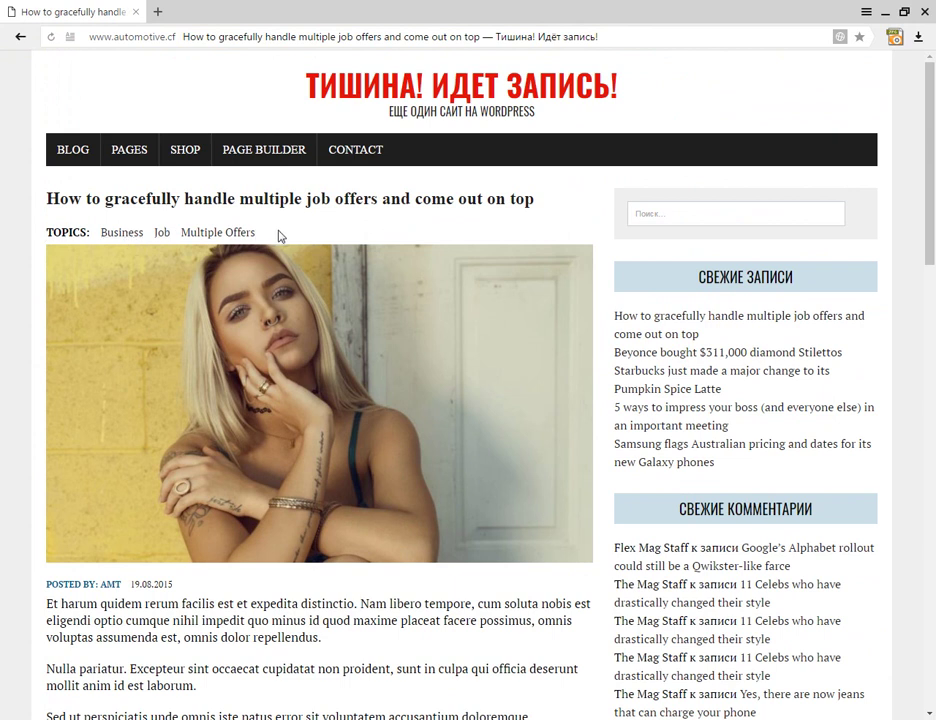
double_click(59, 229)
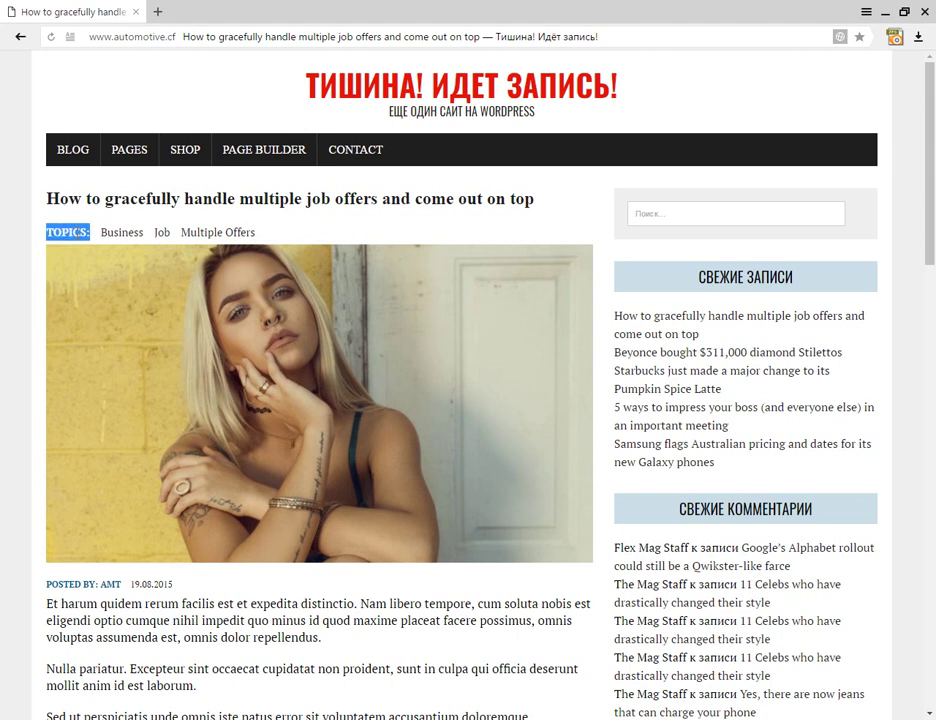
left_click(150, 259)
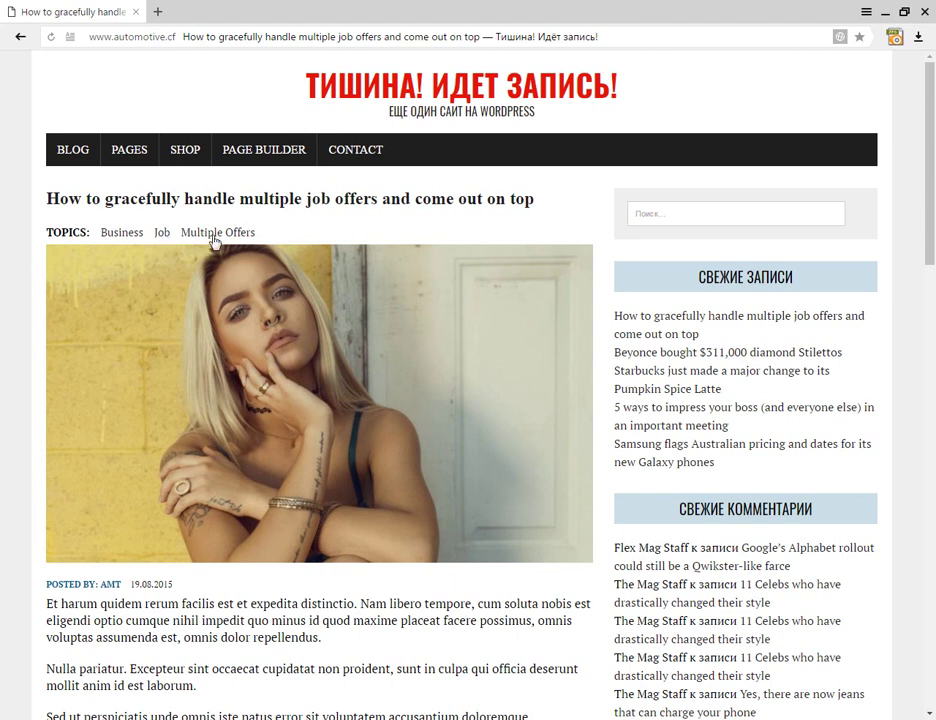
scroll(54, 335, "down", 3)
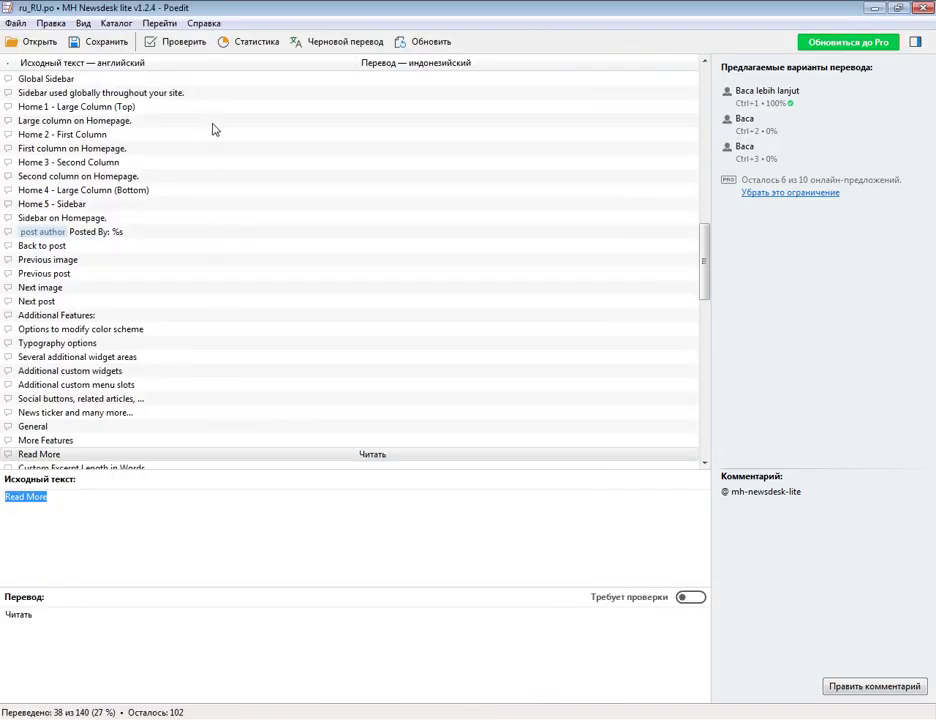
Step: Search ru_RU.po in Poedit for "posted", starting from the first string
left_click_drag(704, 258, 712, 91)
left_click(310, 79)
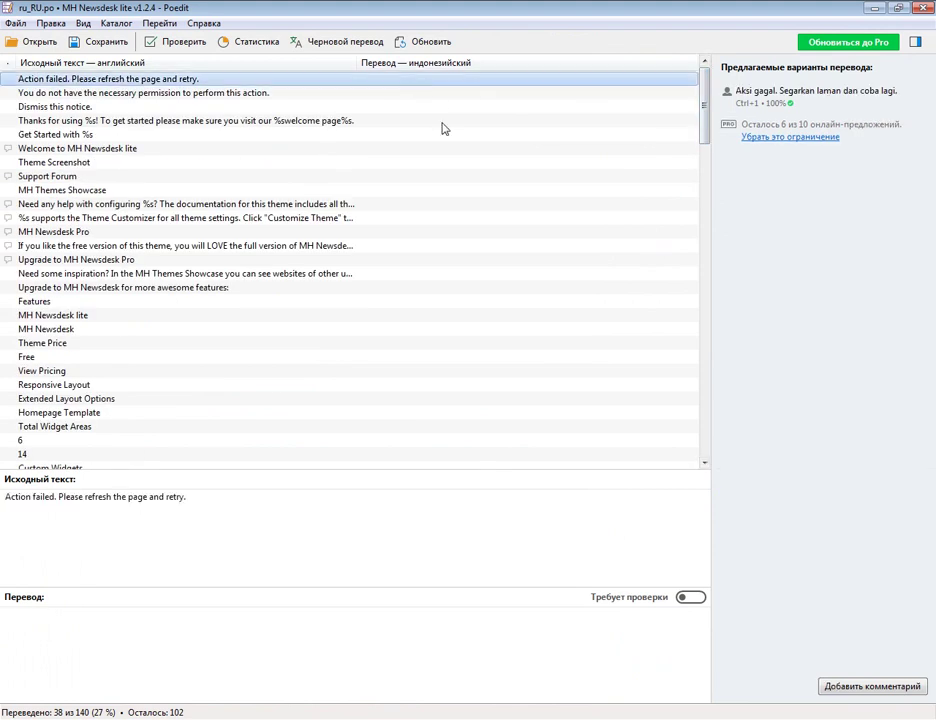
key("ctrl+f")
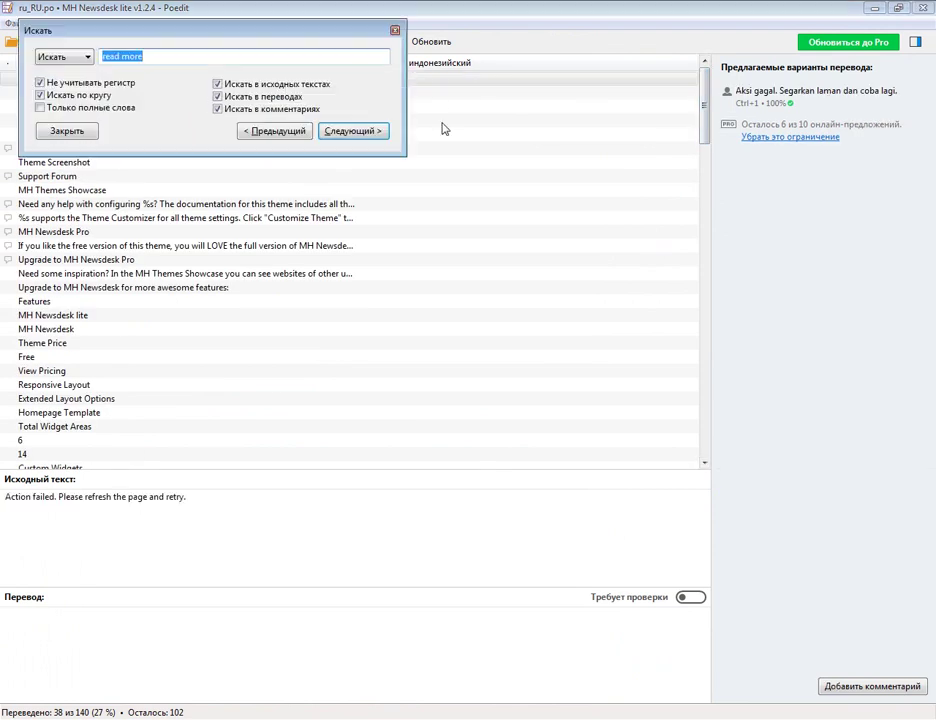
type("зщы")
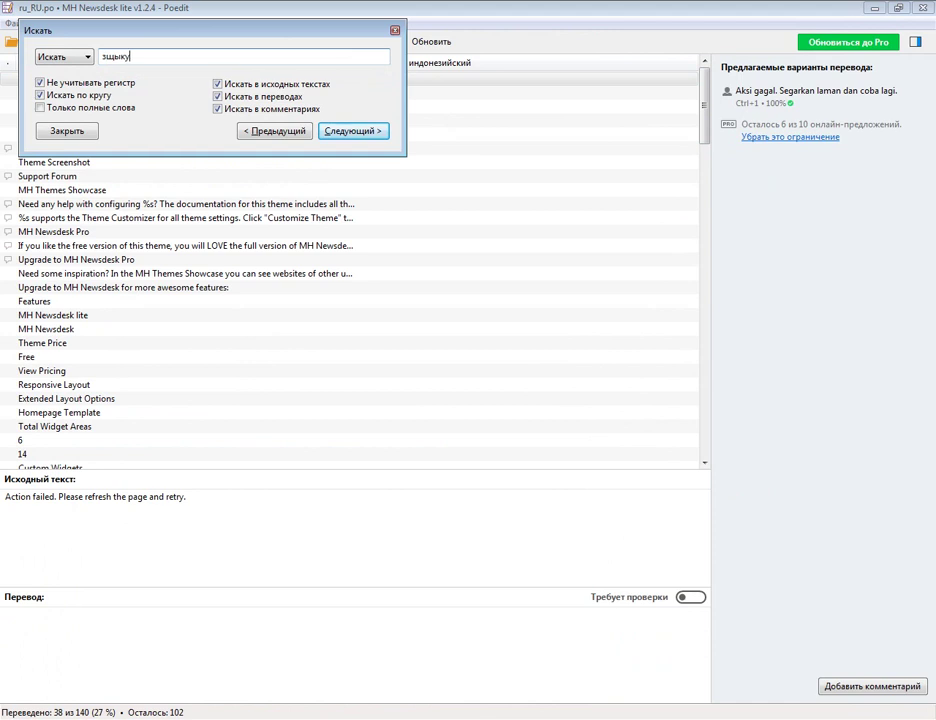
type("ку")
key("BackSpace")
key("BackSpace")
key("BackSpace")
key("BackSpace")
key("BackSpace")
type("posted")
key("Return")
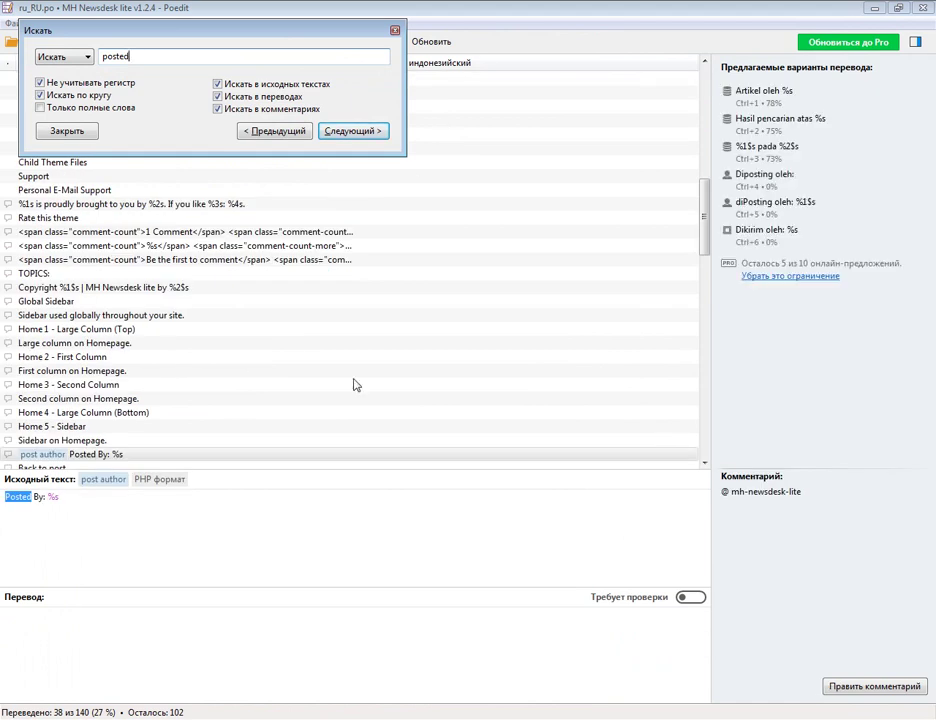
Step: Copy the source text "Posted By: %s" into its translation
left_click(89, 527)
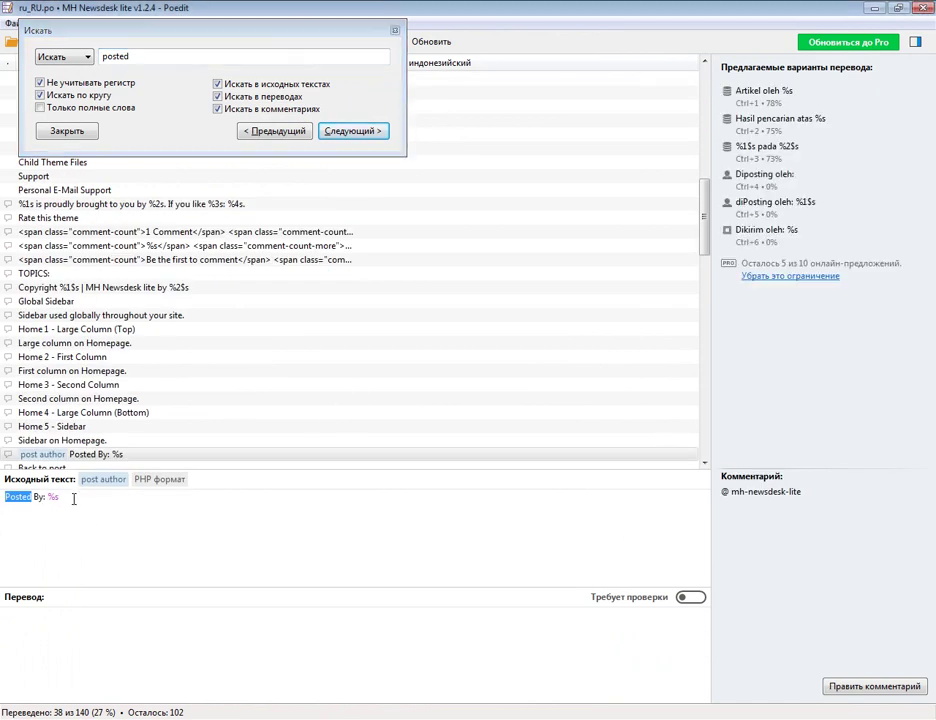
triple_click(73, 499)
right_click(47, 502)
left_click(124, 561)
key("ctrl+v")
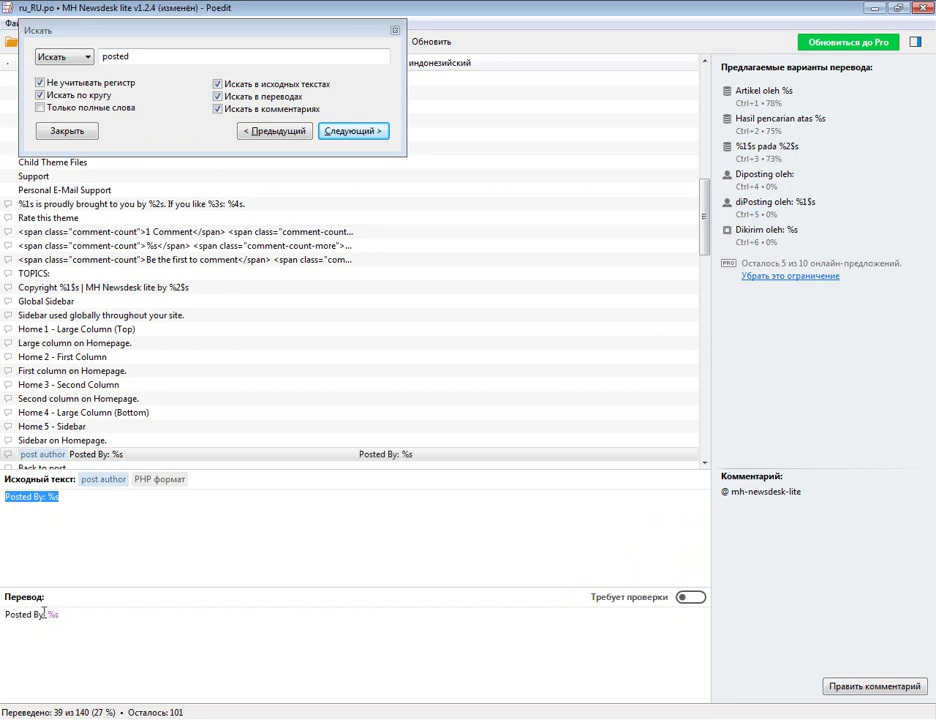
Step: Replace "Posted By" with "Опубликовал" in the translation, keeping ": %s", close the search and save the file
key("BackSpace")
key("BackSpace")
key("BackSpace")
key("BackSpace")
key("BackSpace")
key("BackSpace")
key("BackSpace")
key("BackSpace")
key("BackSpace")
key("BackSpace")
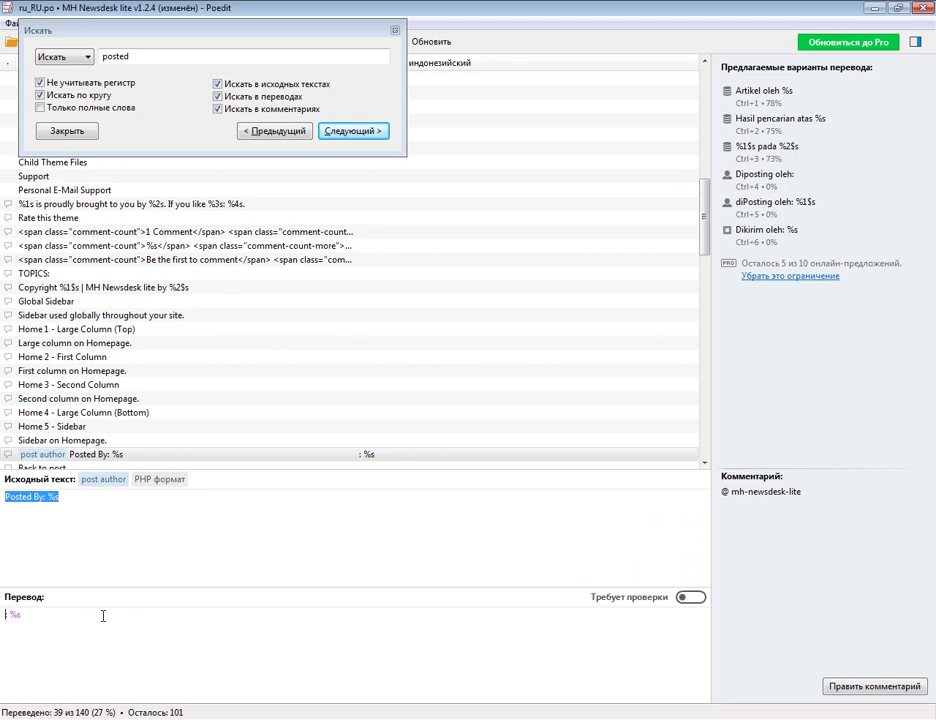
type("Опубликовал")
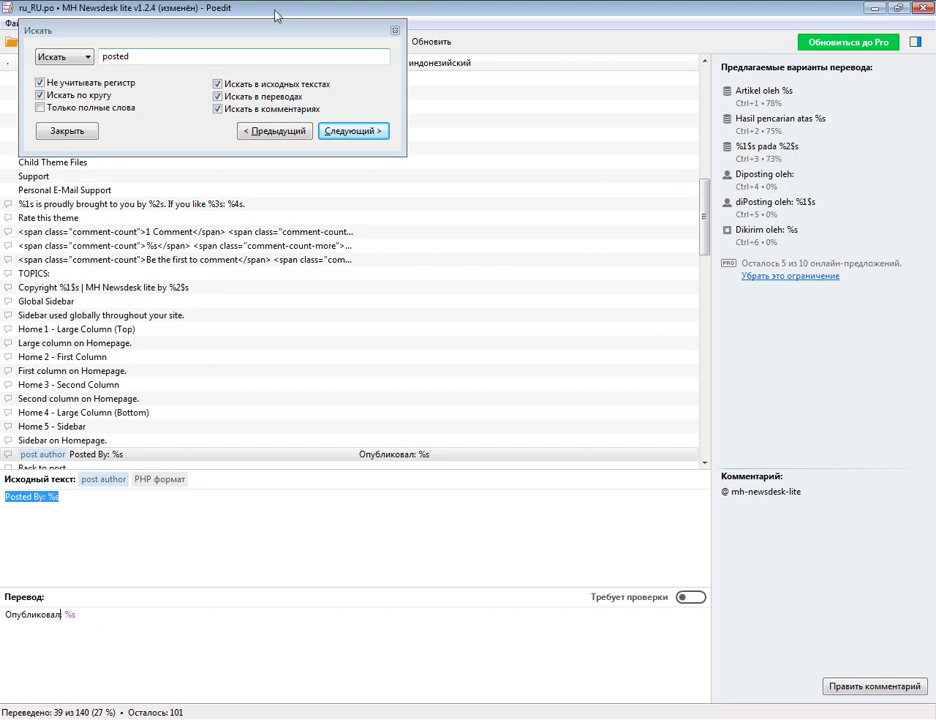
left_click(395, 30)
left_click(80, 47)
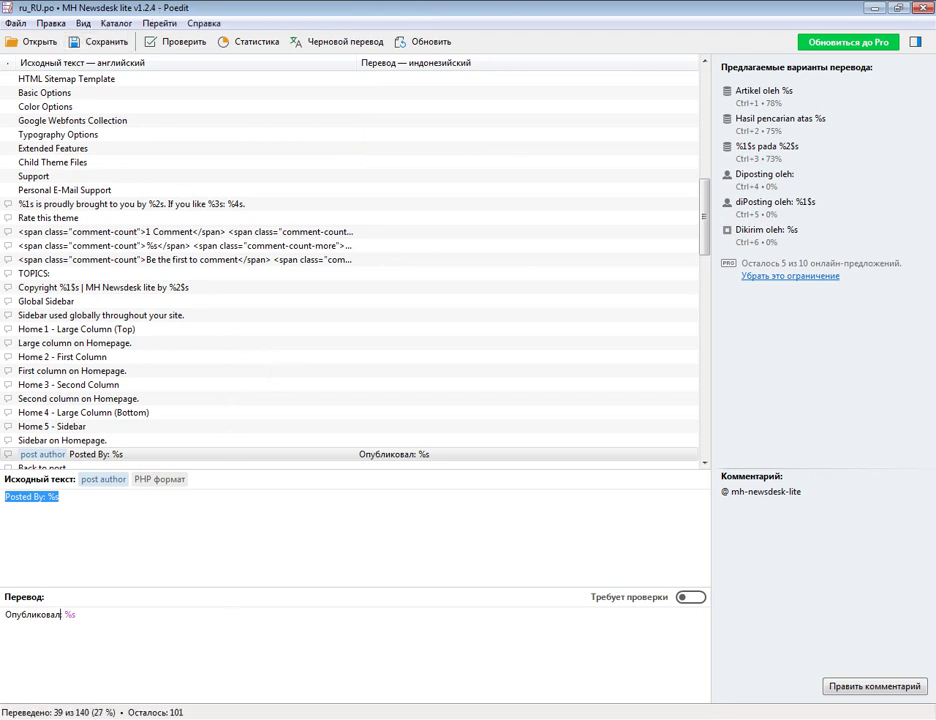
Step: Switch to Total Commander and upload ru_RU.mo and ru_RU.po from Downloads to the theme's languages folder on the FTP server, overwriting the existing files
key("alt+Tab")
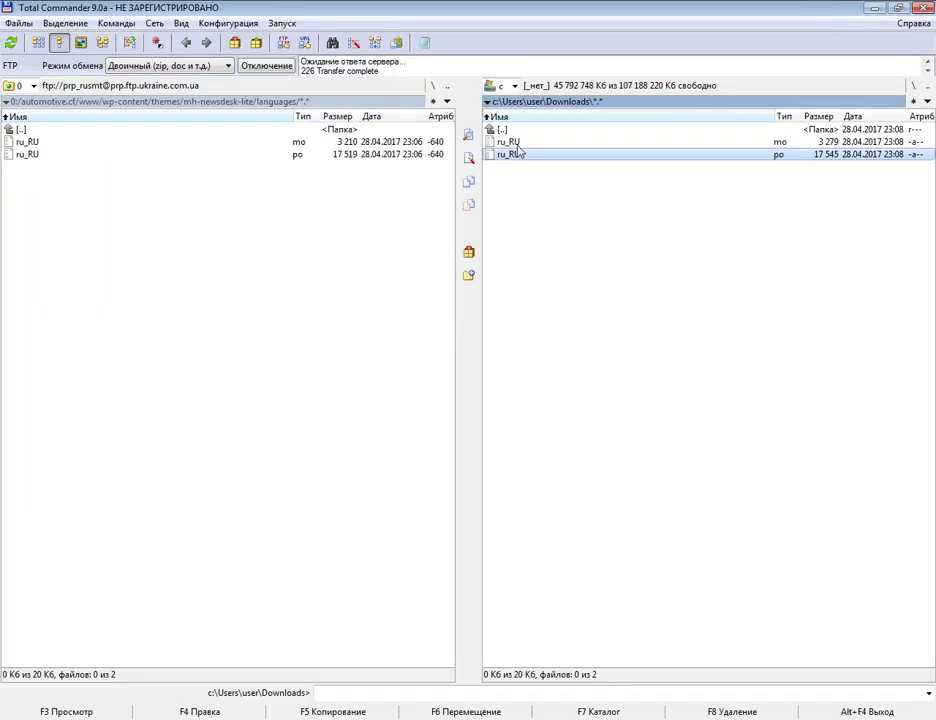
left_click(518, 147)
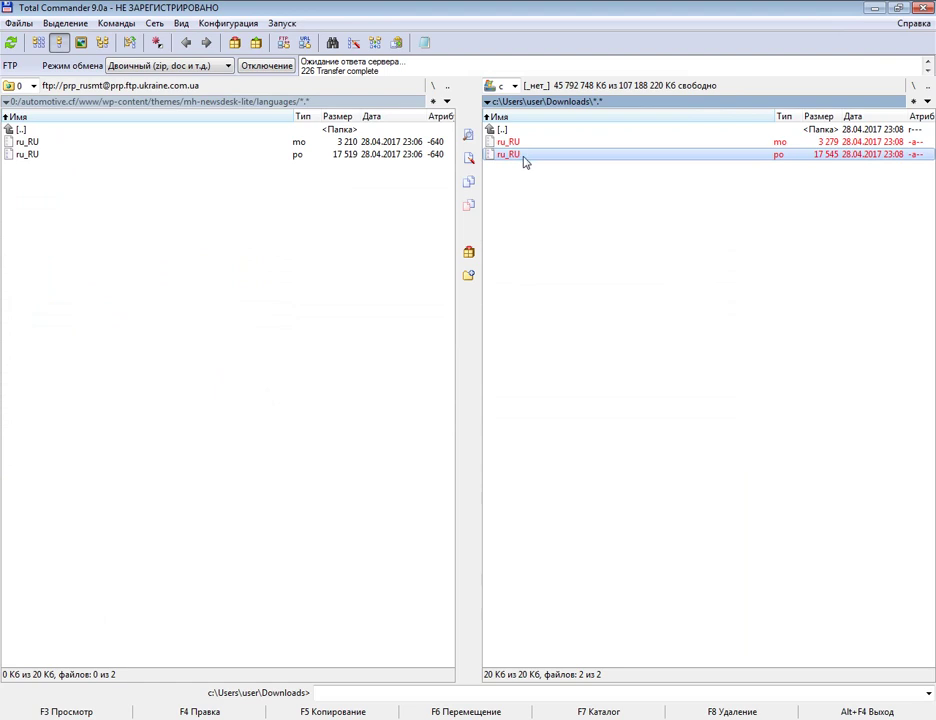
key("F5")
left_click(432, 329)
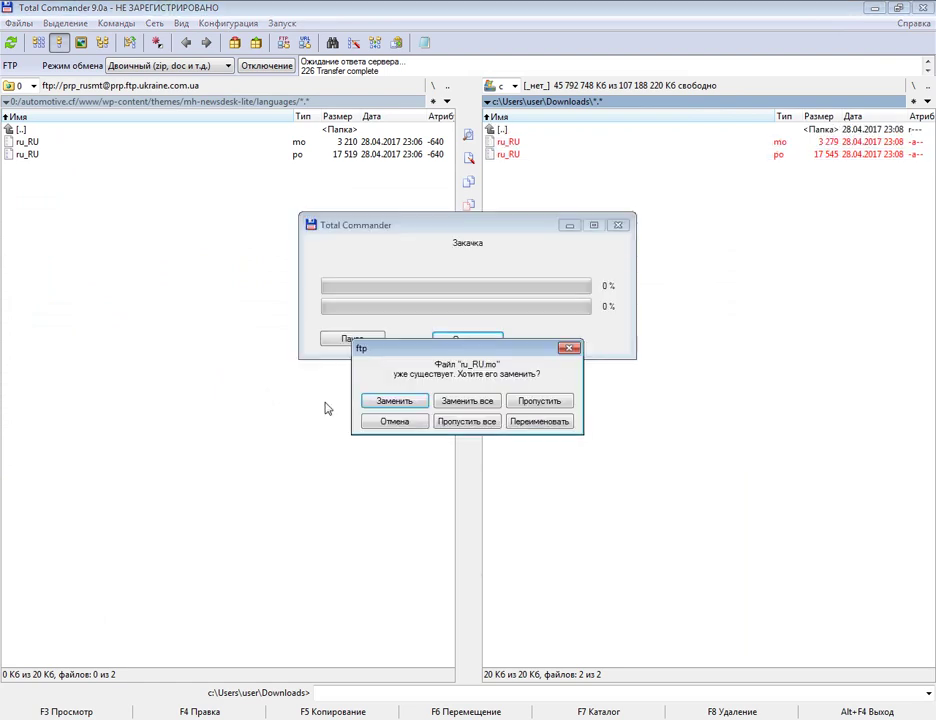
left_click(404, 403)
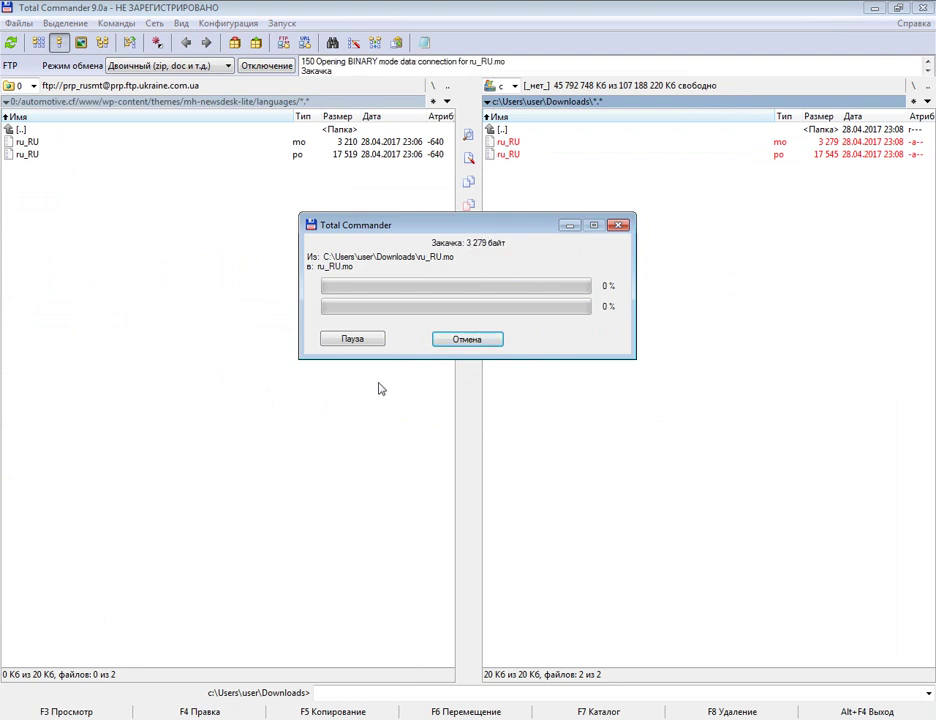
left_click(396, 402)
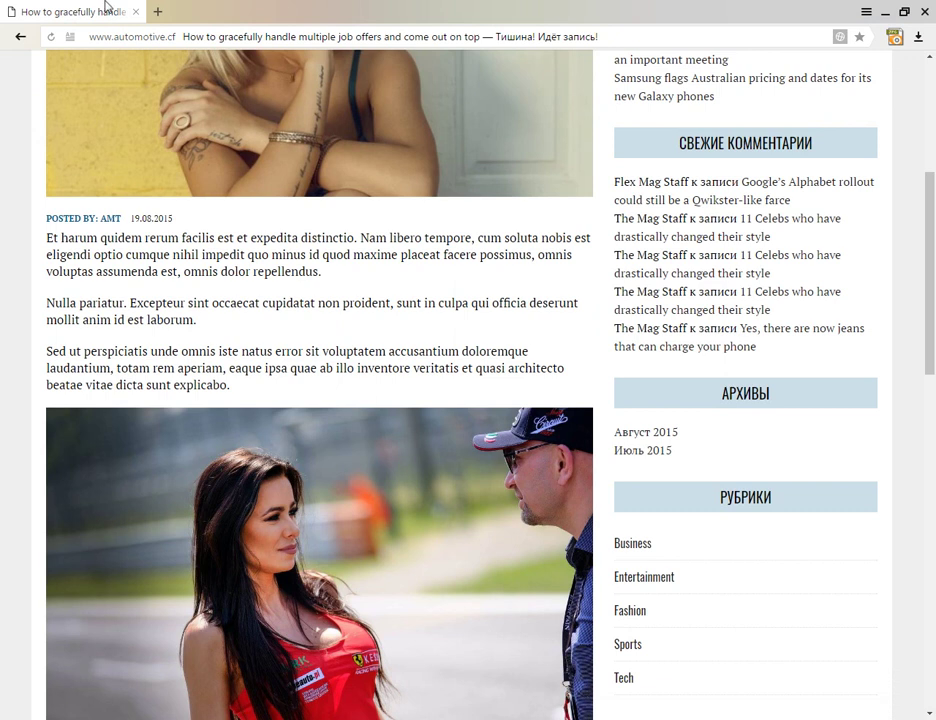
Step: Switch to the browser, reload the post and examine its author line and the TOPICS label under the title
left_click(48, 35)
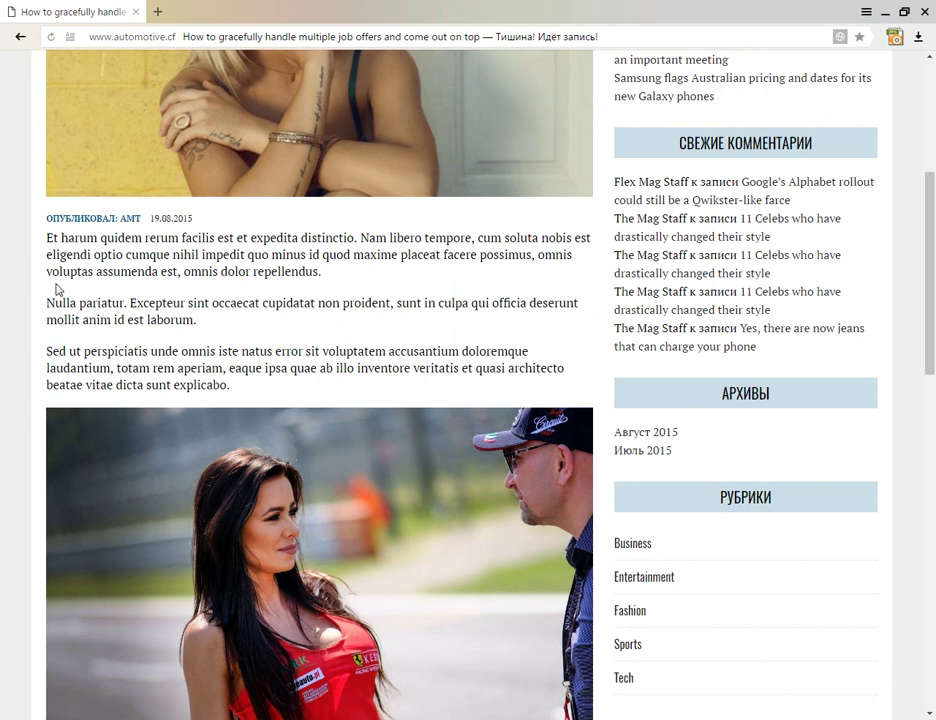
scroll(57, 287, "up", 4)
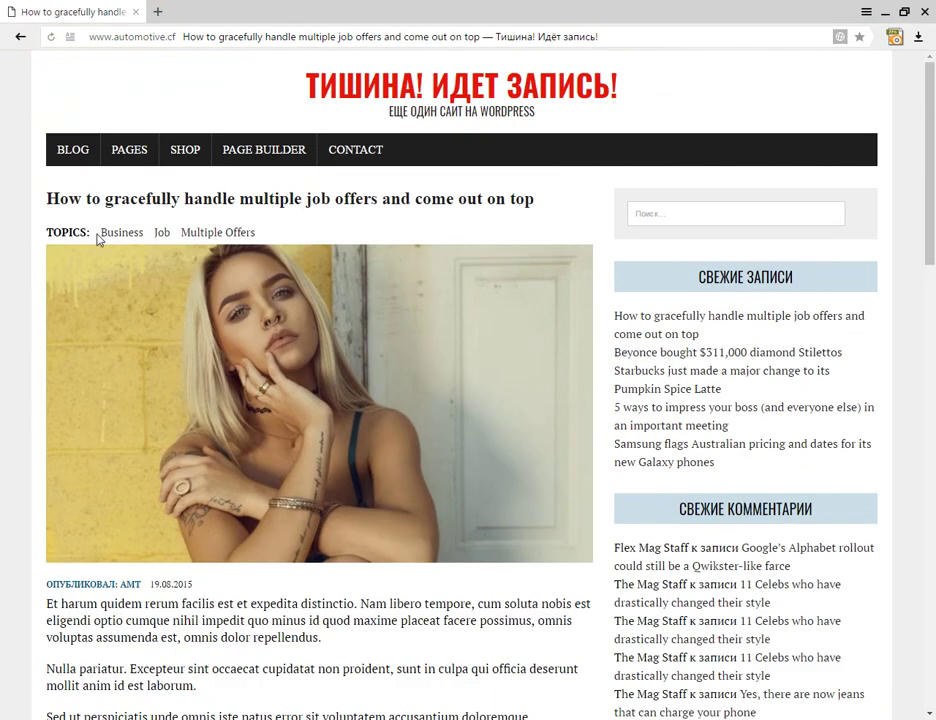
left_click_drag(48, 232, 88, 217)
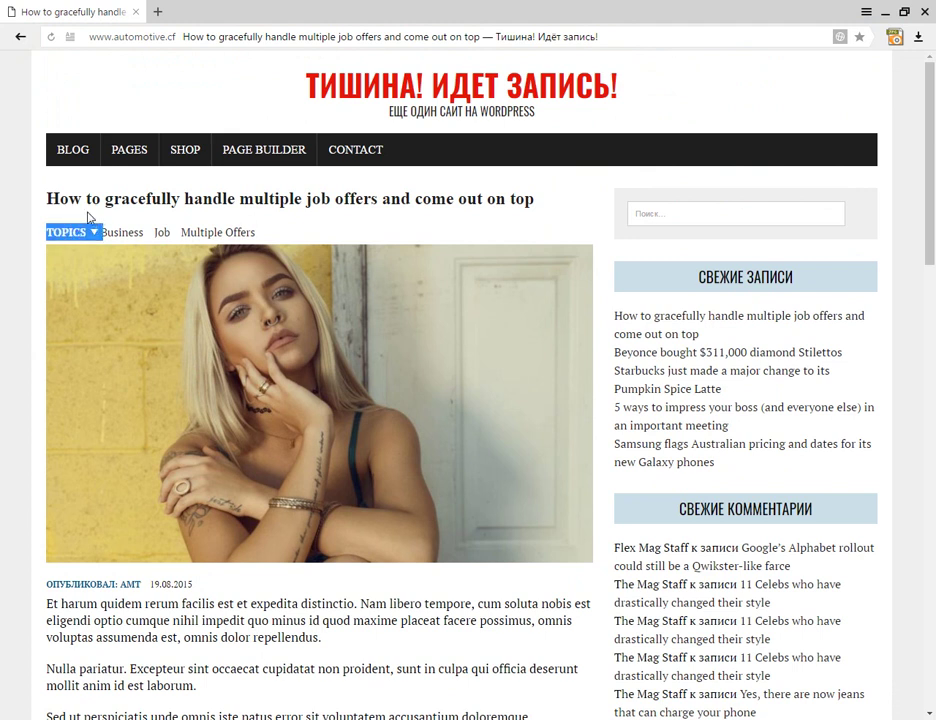
left_click(64, 230)
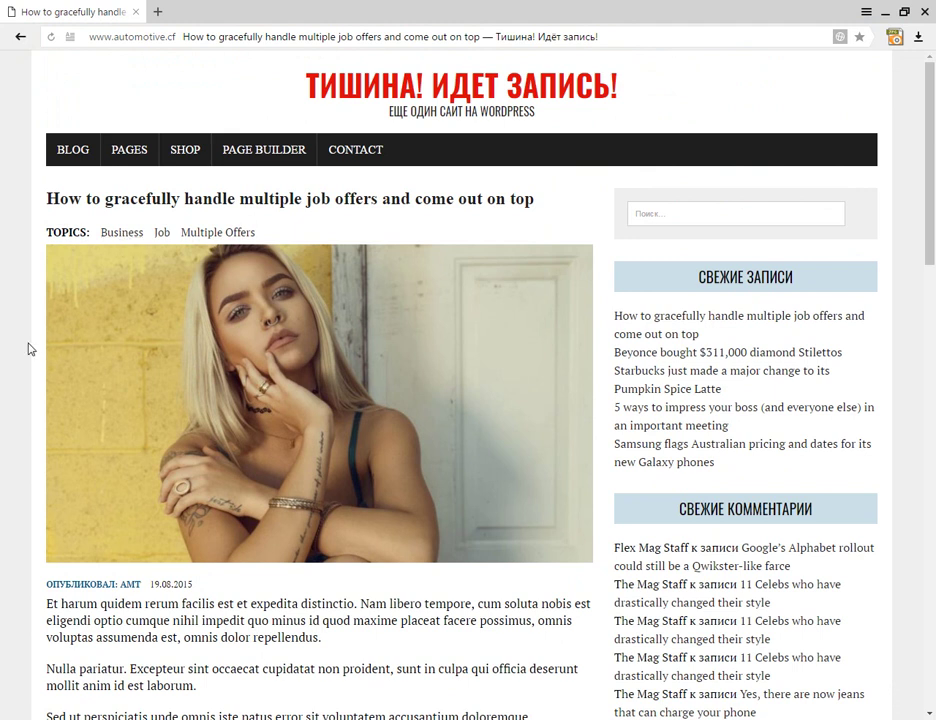
Step: Copy the heading "BE THE FIRST TO COMMENT" from below the post and search ru_RU.po in Poedit for it
scroll(30, 347, "down", 15)
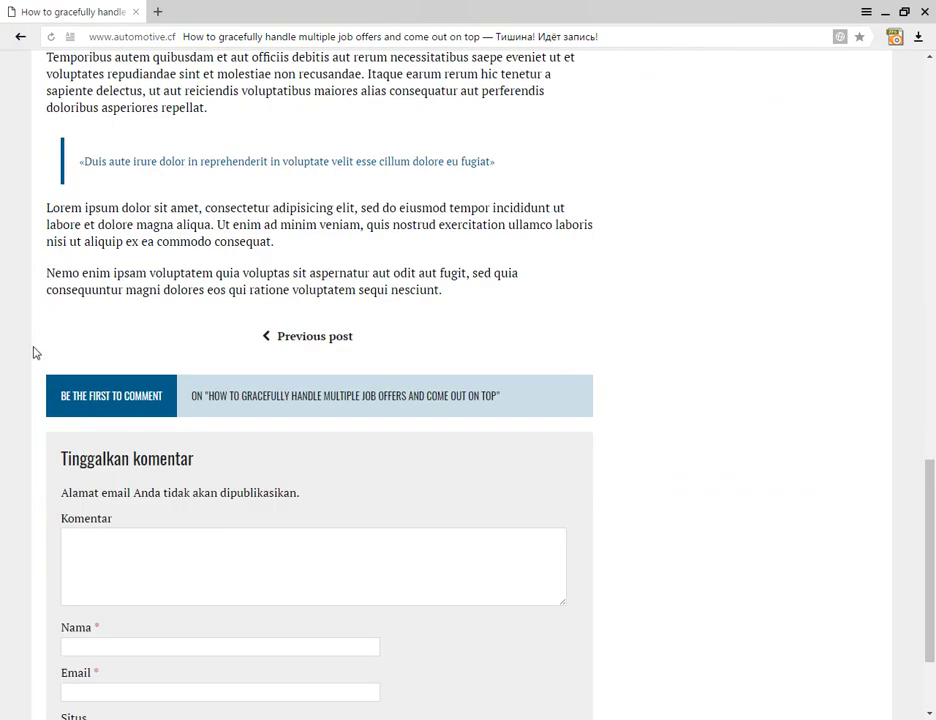
left_click_drag(62, 396, 157, 399)
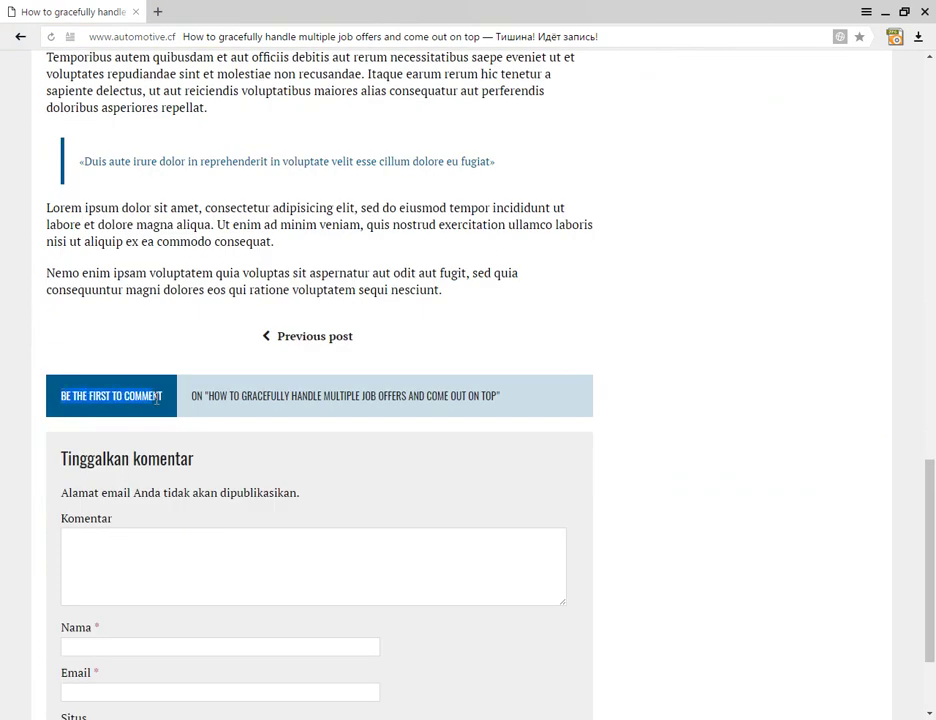
right_click(161, 398)
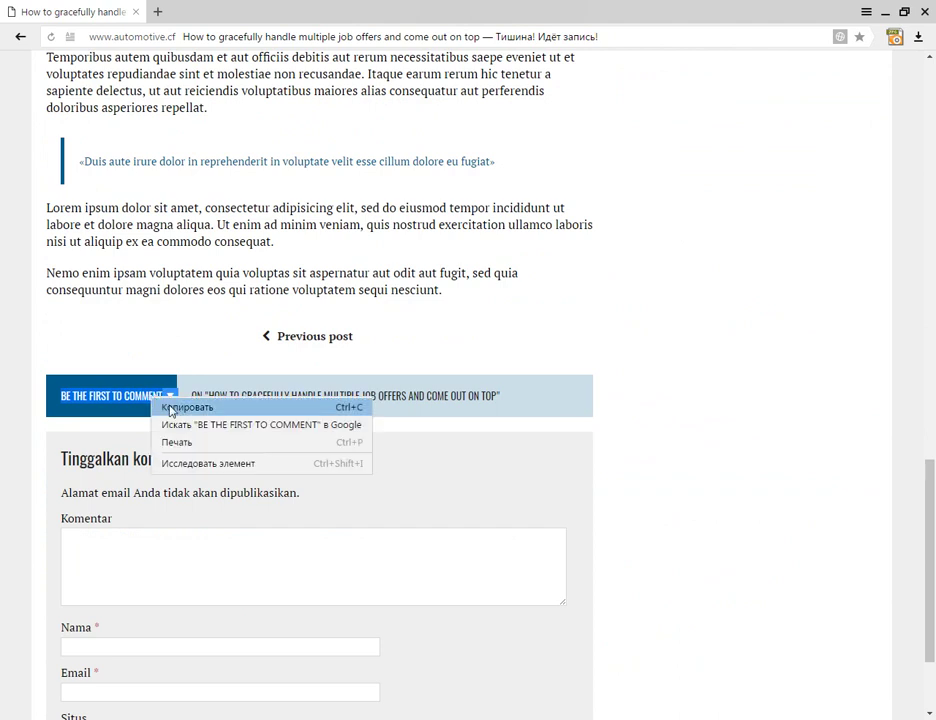
left_click(215, 407)
key("alt+Tab")
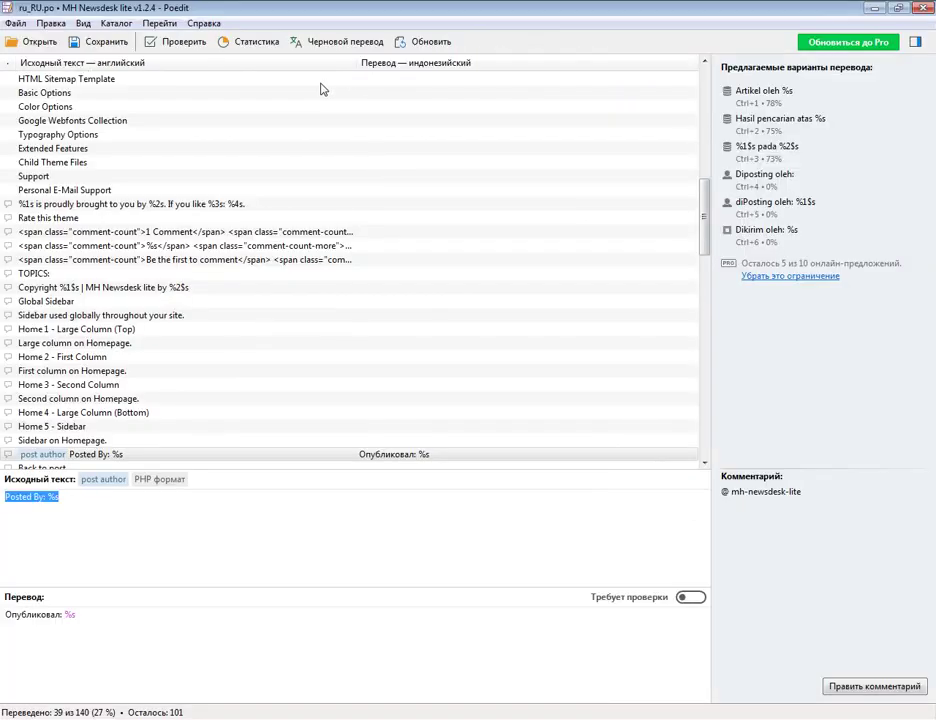
left_click(321, 84)
key("ctrl+f")
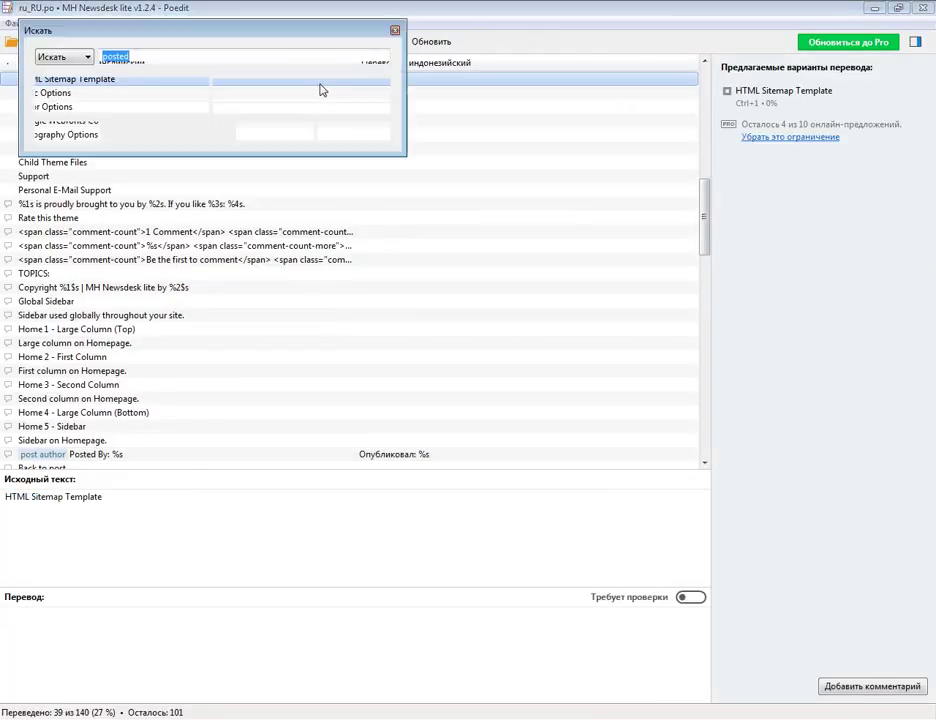
key("ctrl+v")
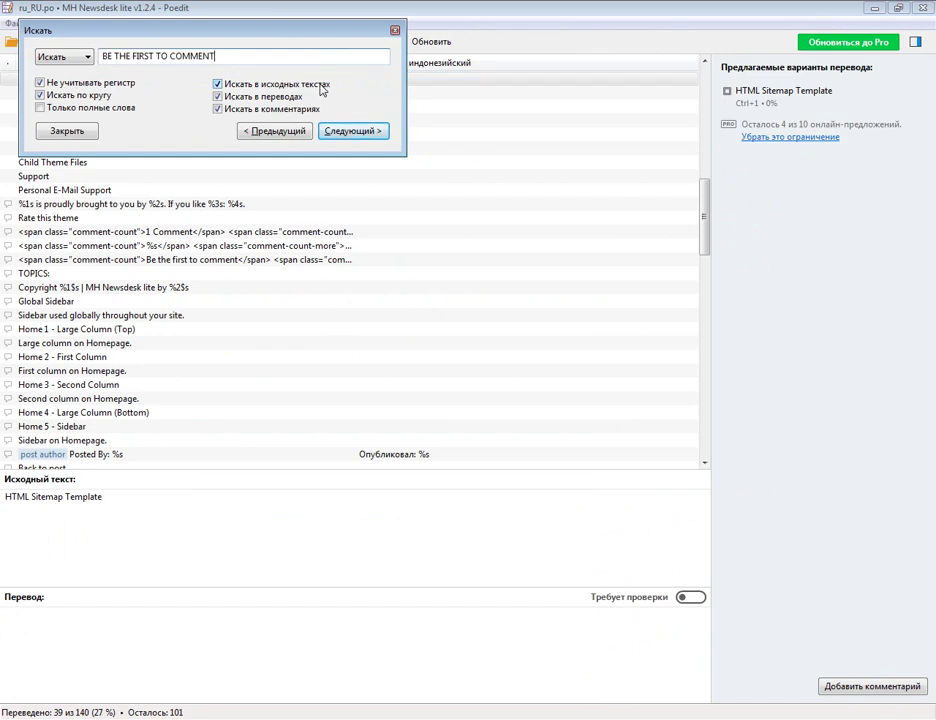
left_click(352, 131)
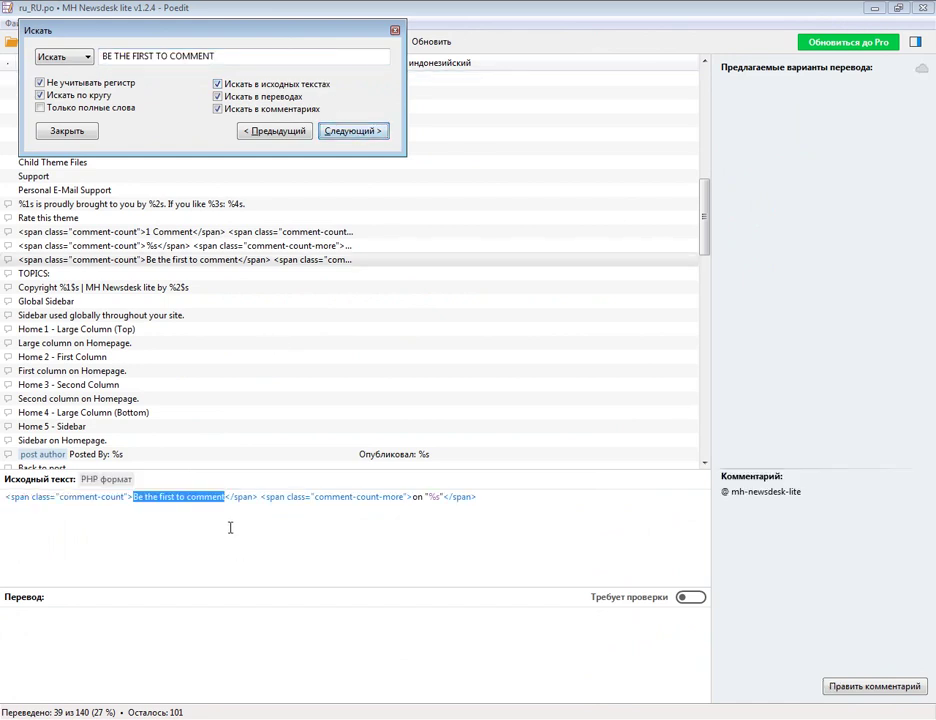
left_click(492, 568)
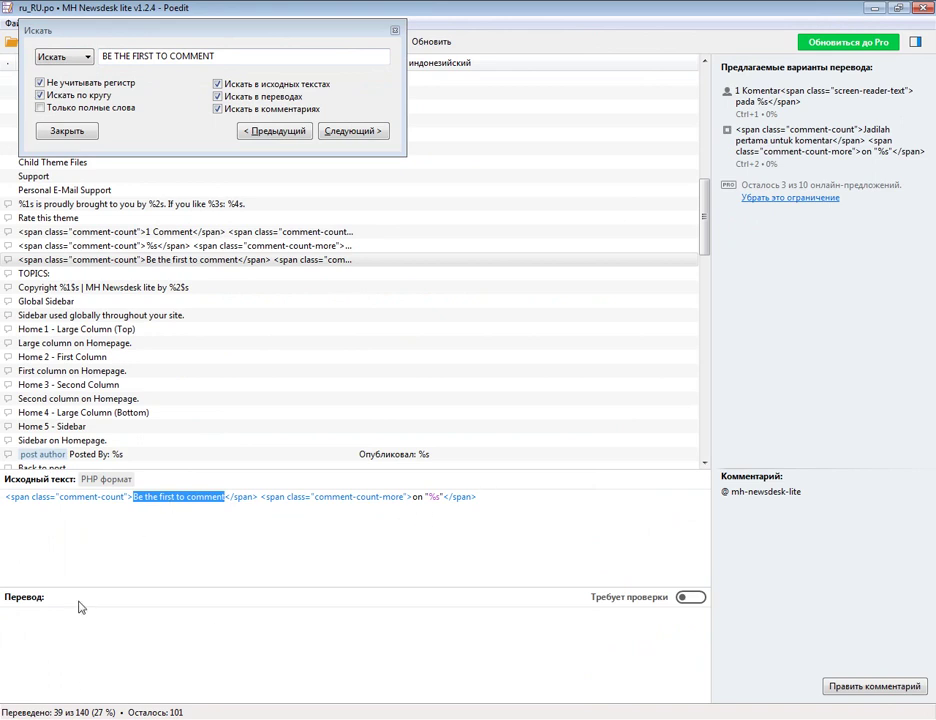
Step: Compare the found string with the post's comment heading in the browser and copy its full source text into the translation in Poedit
key("alt+Tab")
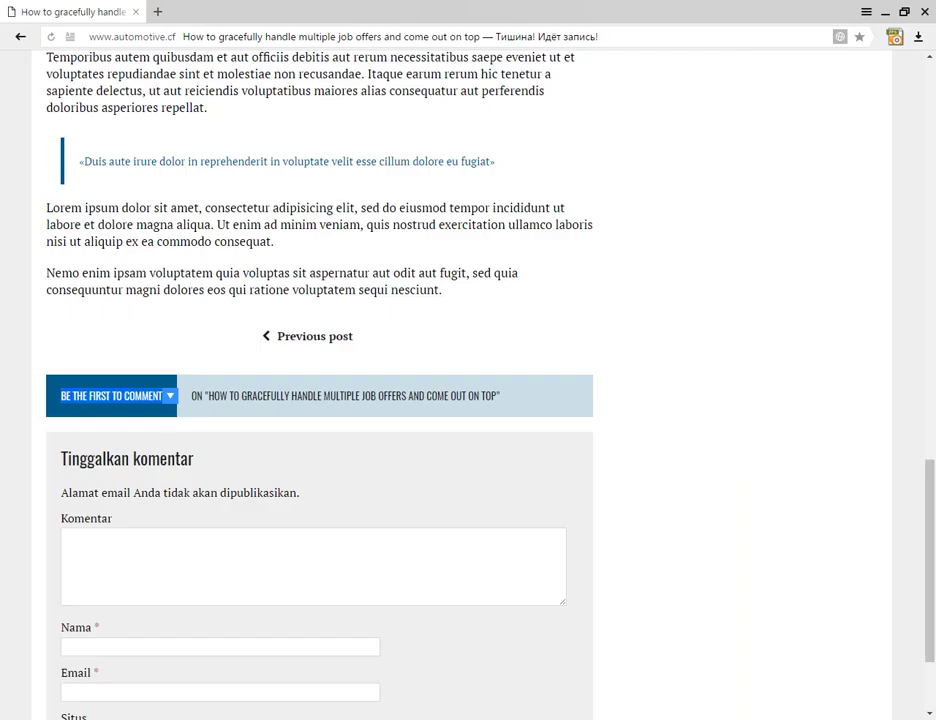
key("alt+Tab")
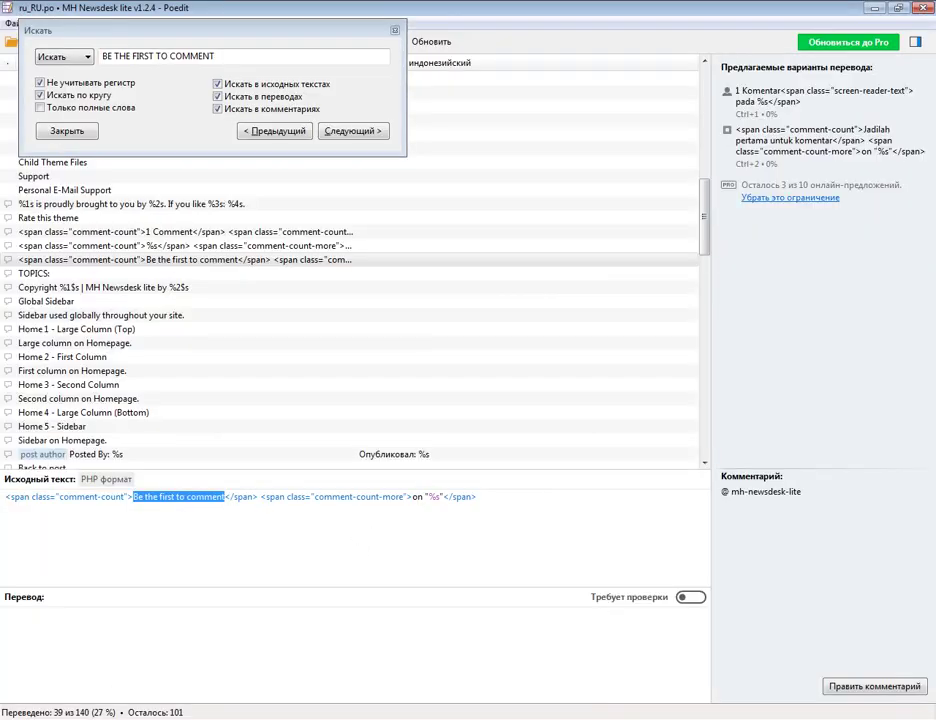
key("alt+Tab")
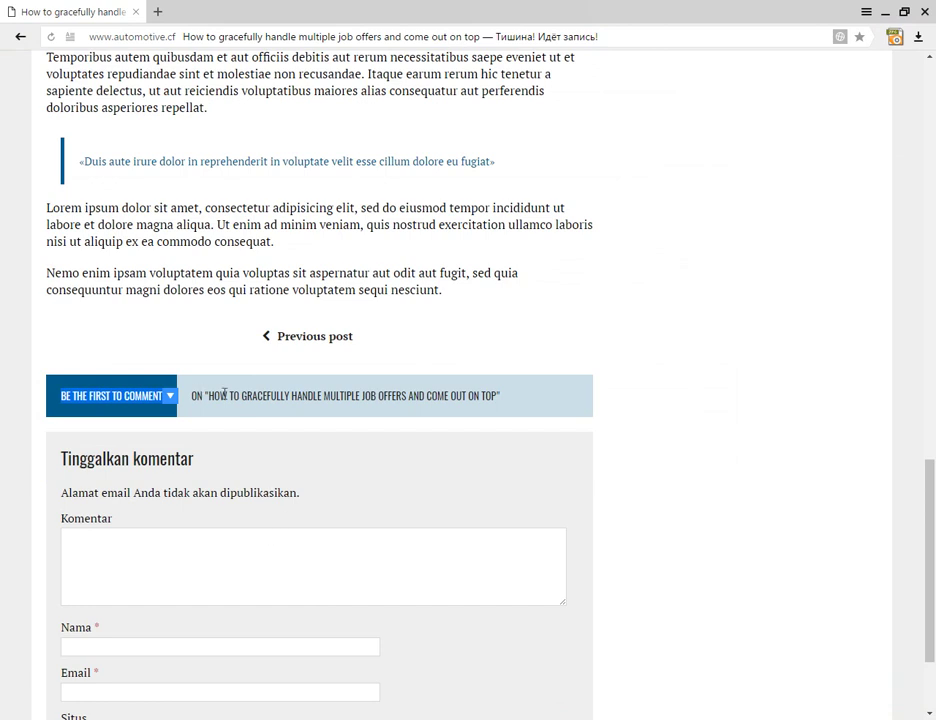
left_click(167, 427)
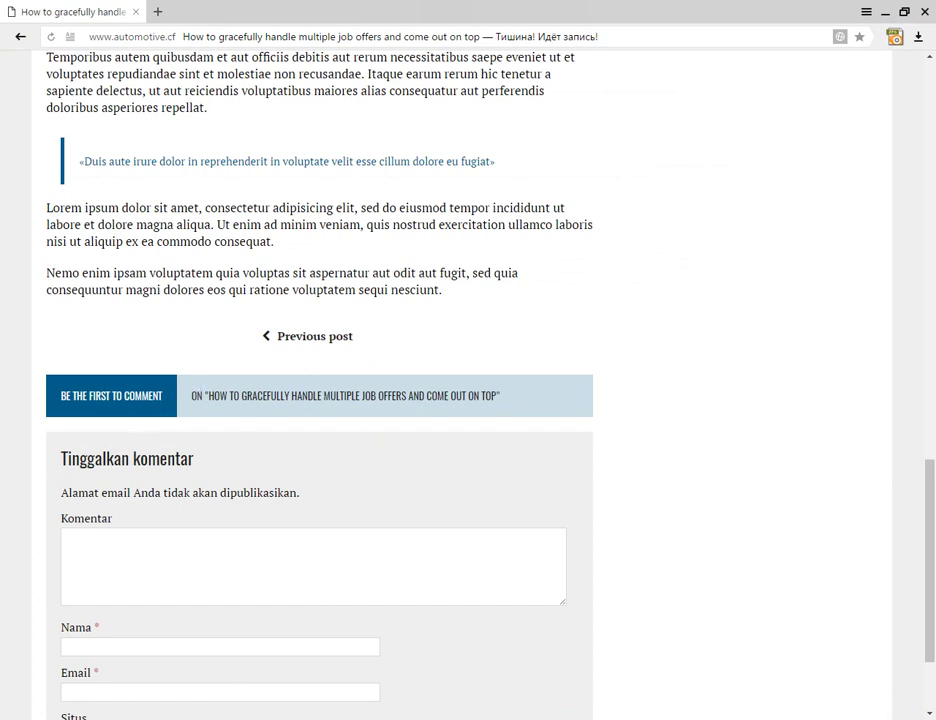
key("alt+Tab")
left_click_drag(484, 497, 14, 502)
right_click(14, 502)
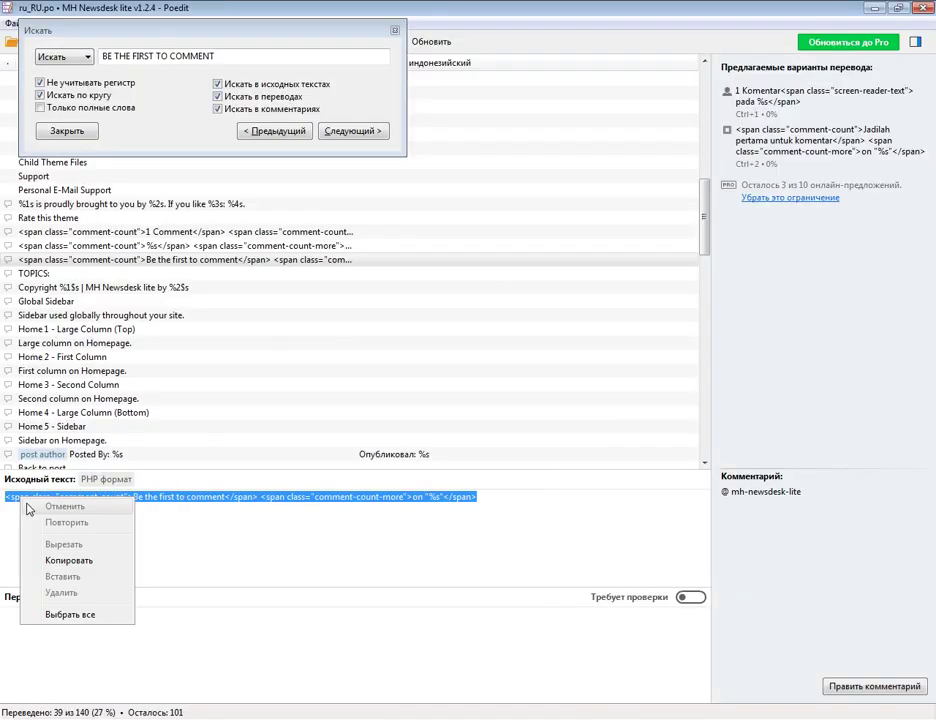
left_click(72, 386)
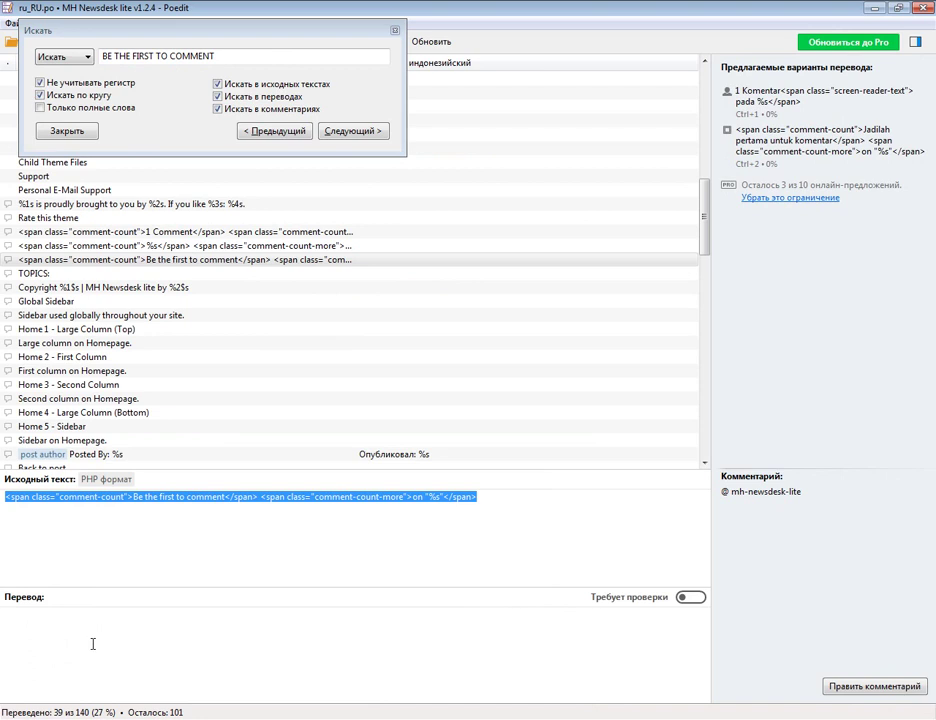
key("ctrl+v")
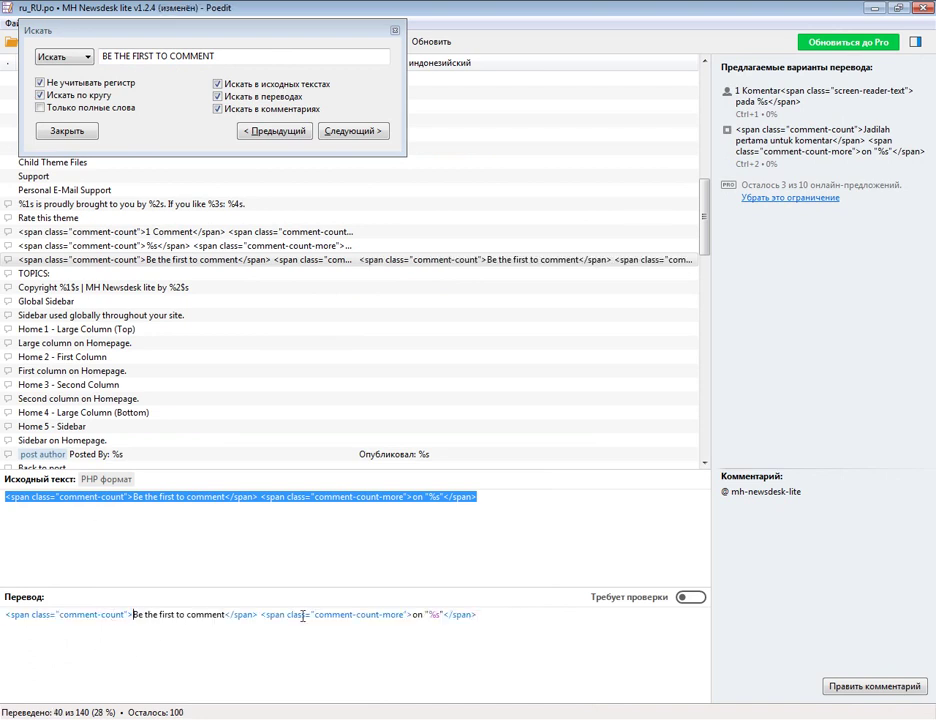
Step: Replace "Be the first to comment" in the translation with "Будь первым комментатором", keeping the span tags
key("Delete")
key("Delete")
key("Delete")
key("Delete")
key("Delete")
key("Delete")
key("Delete")
key("Delete")
key("Delete")
key("Delete")
key("Delete")
key("Delete")
key("Delete")
key("Delete")
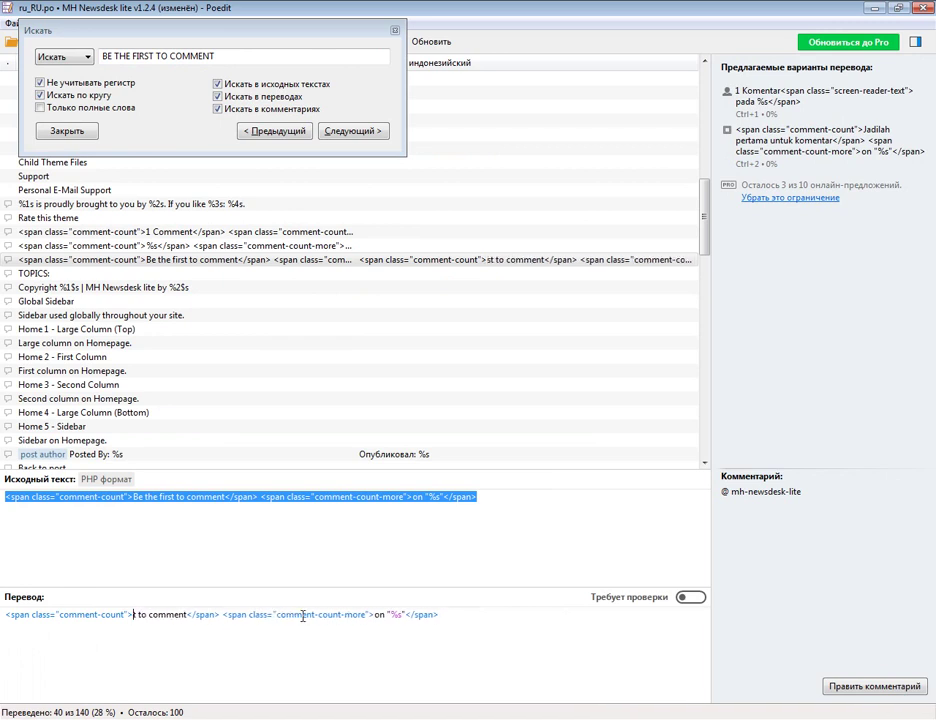
key("Delete")
key("Delete")
key("Delete")
key("Delete")
key("Delete")
key("Delete")
key("Delete")
key("Delete")
key("Delete")
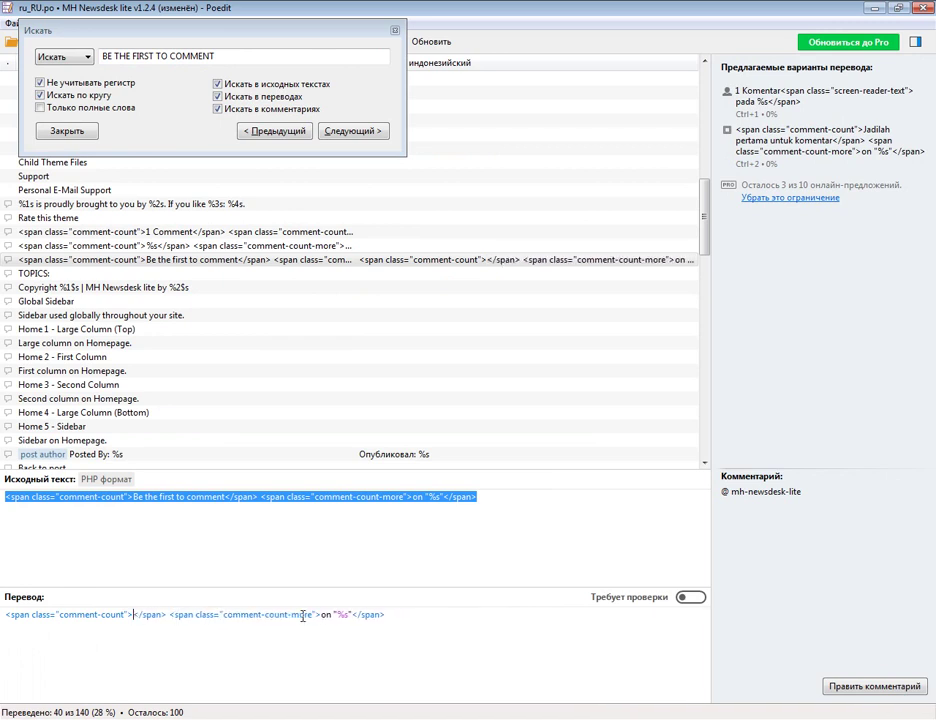
type("Будь пер")
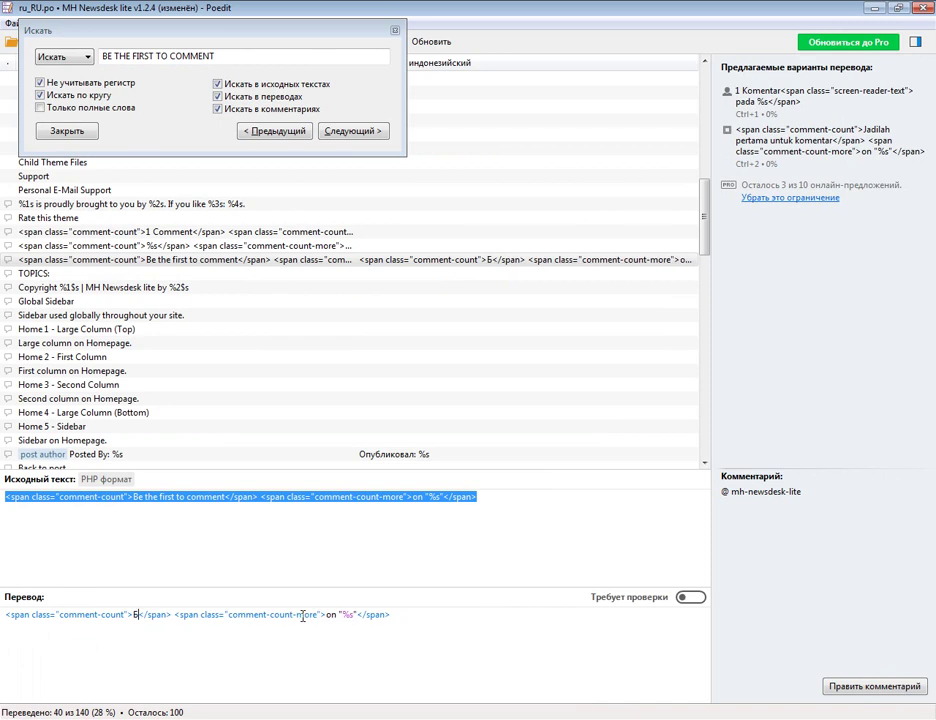
type("вым")
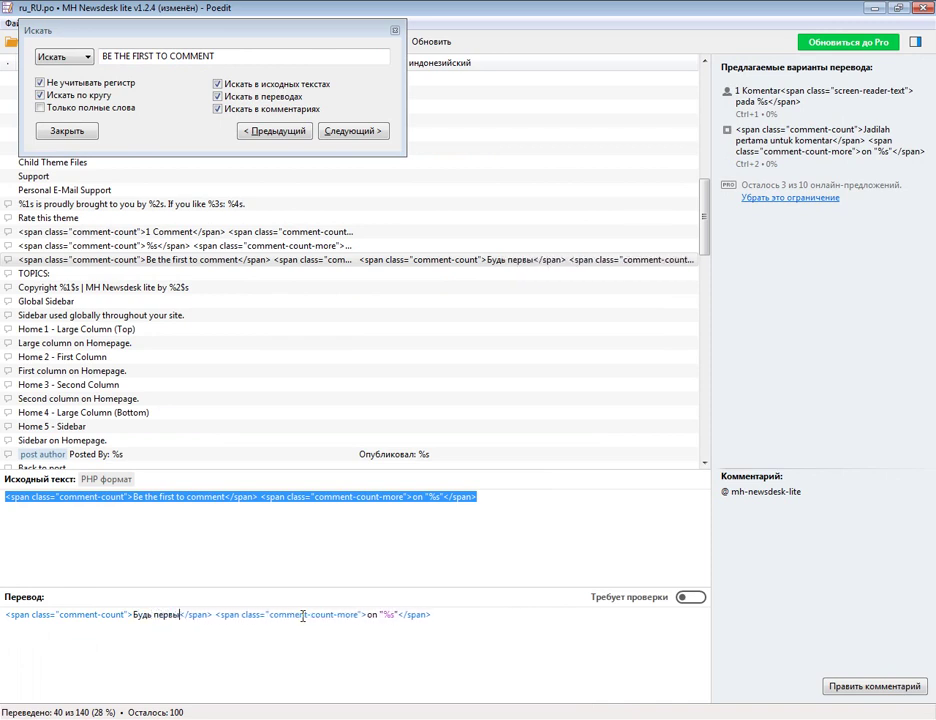
type(" комментат")
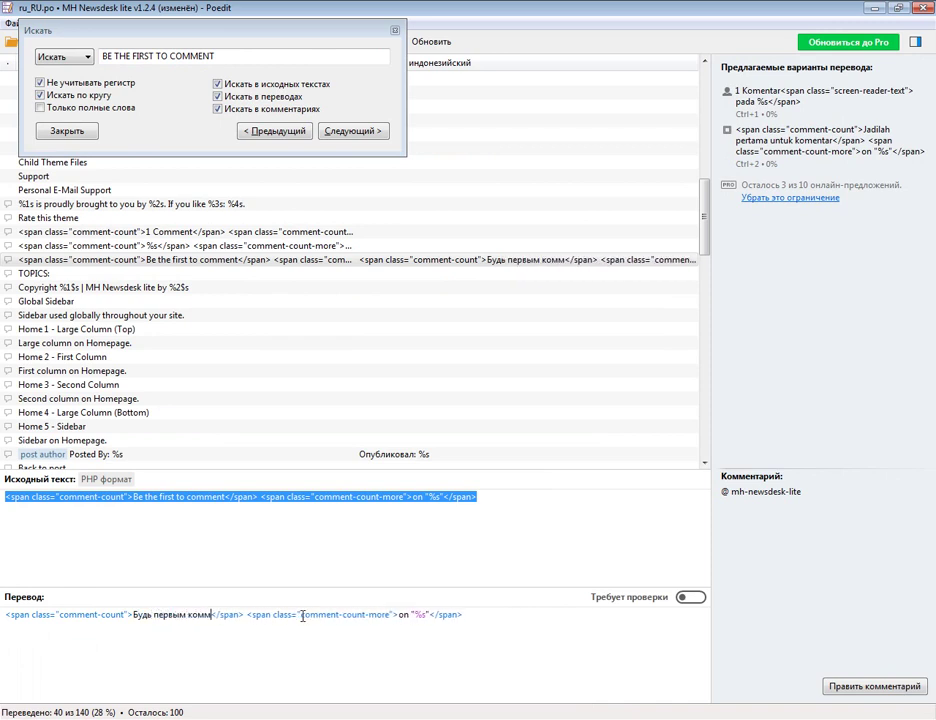
type("ор")
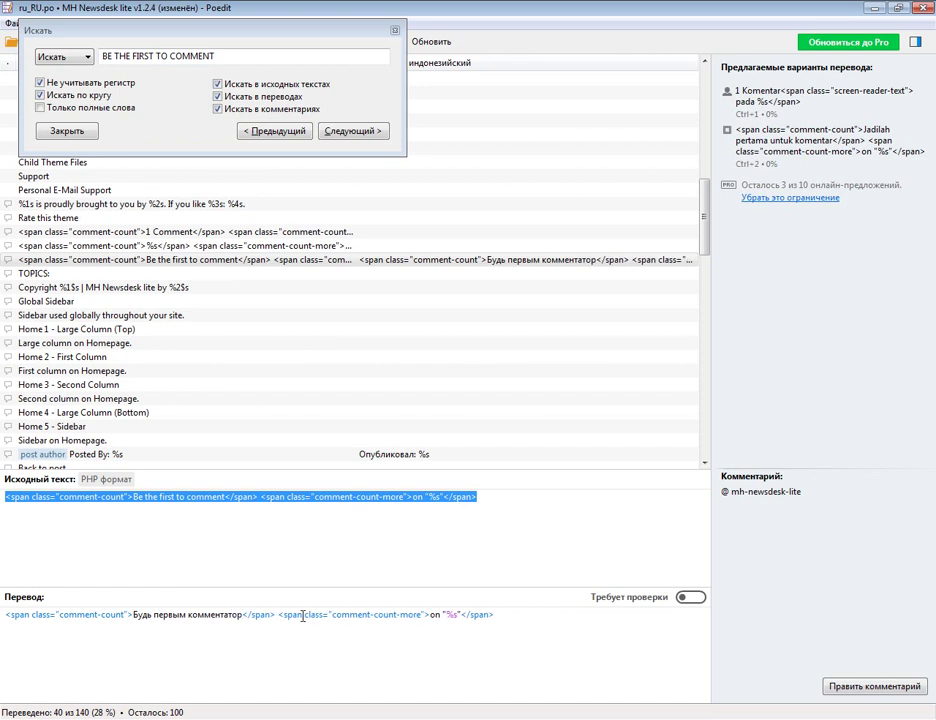
type("ом")
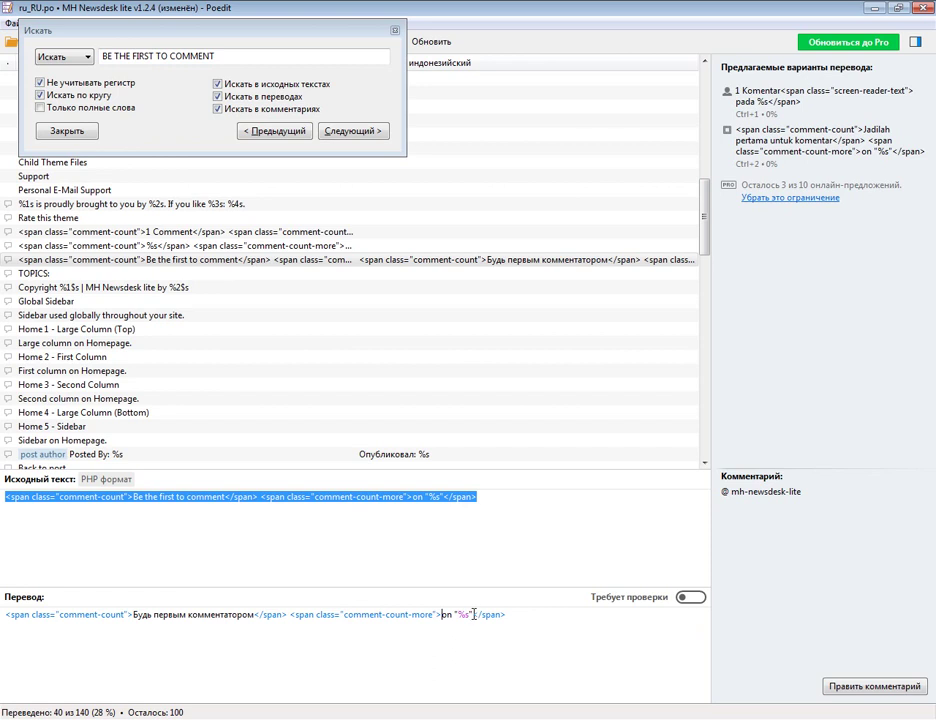
Step: Remove the word "on" before "%s" in the translation, close the search and save the file
key("Delete")
key("Delete")
key("Delete")
left_click(395, 31)
left_click(80, 42)
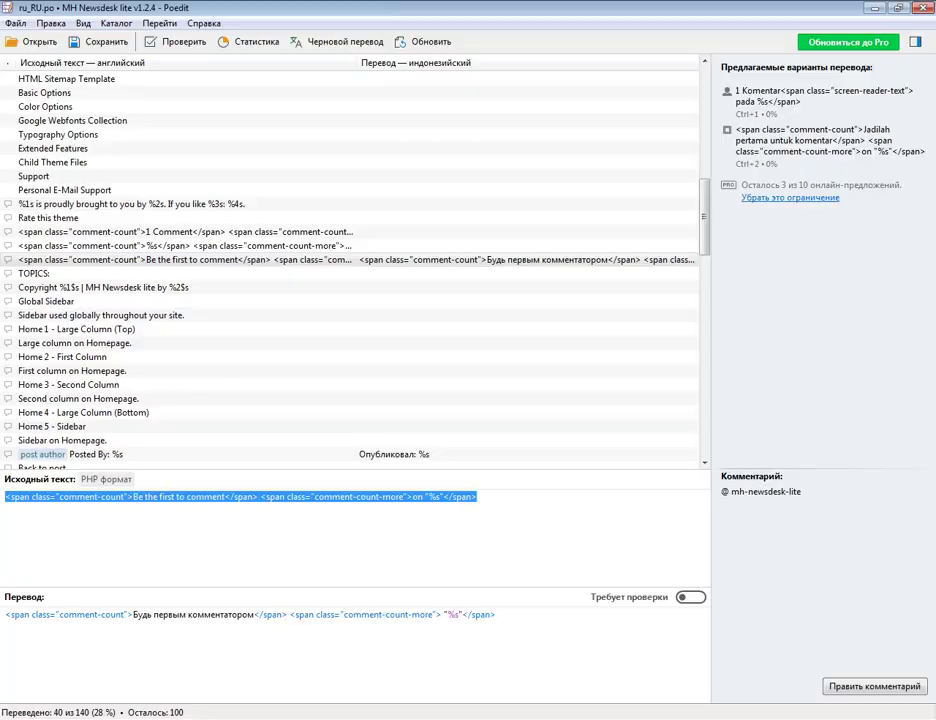
Step: In Total Commander, upload both ru_RU files to the theme's languages folder on the server, overwriting the existing ones, and reload the post
key("alt+Tab")
key("Up")
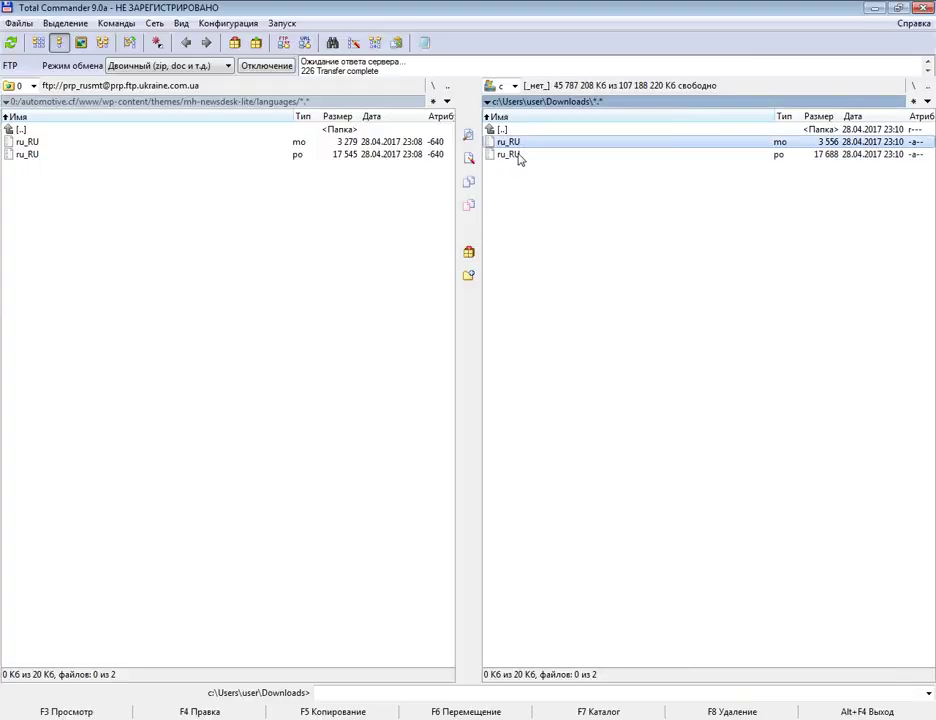
left_click(519, 156, "shift")
key("F5")
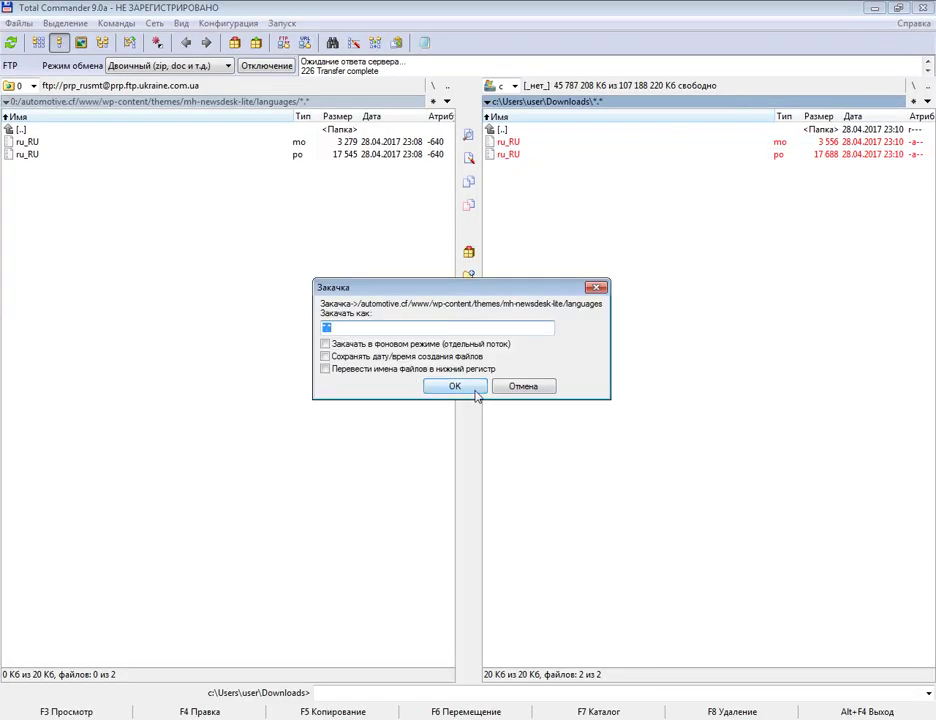
left_click(476, 393)
left_click(484, 368)
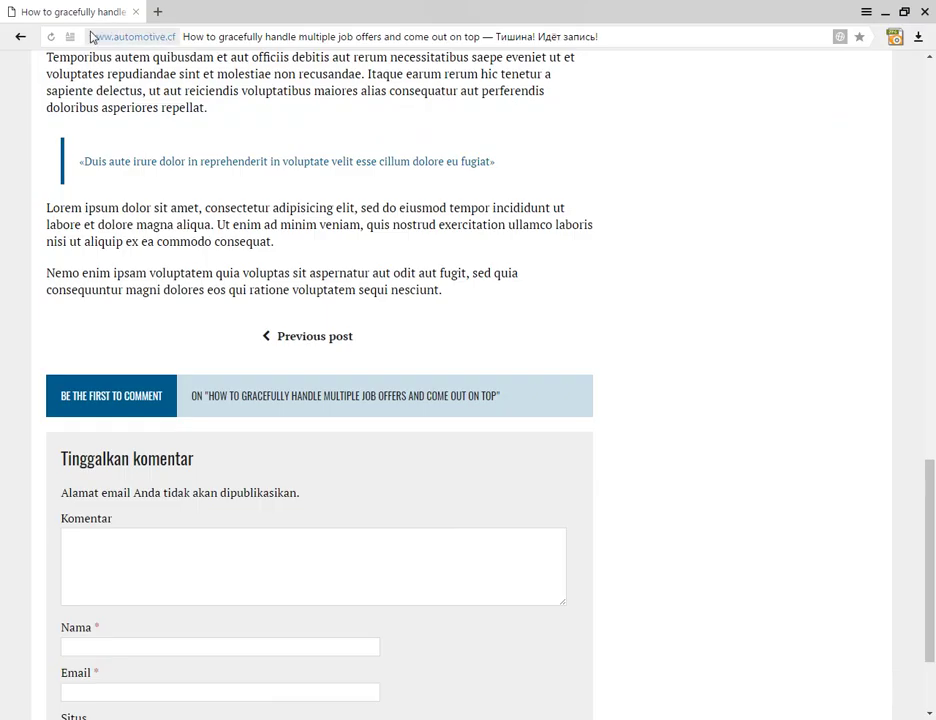
left_click(51, 36)
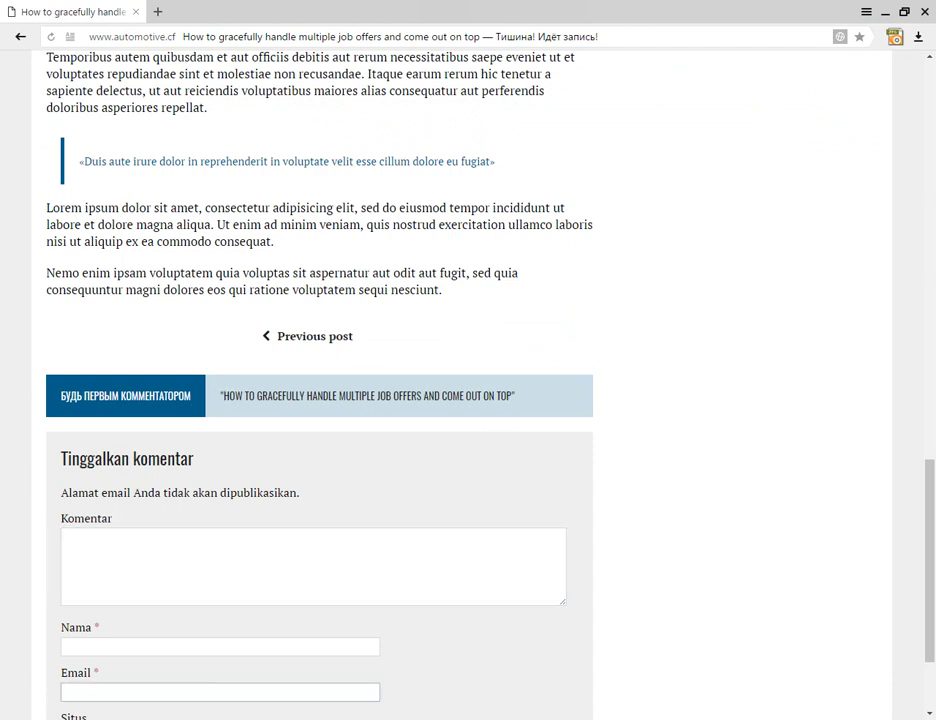
Step: In Poedit, insert "статьи" before "%s" in the "Be the first to comment" translation and save the file
key("alt+Tab")
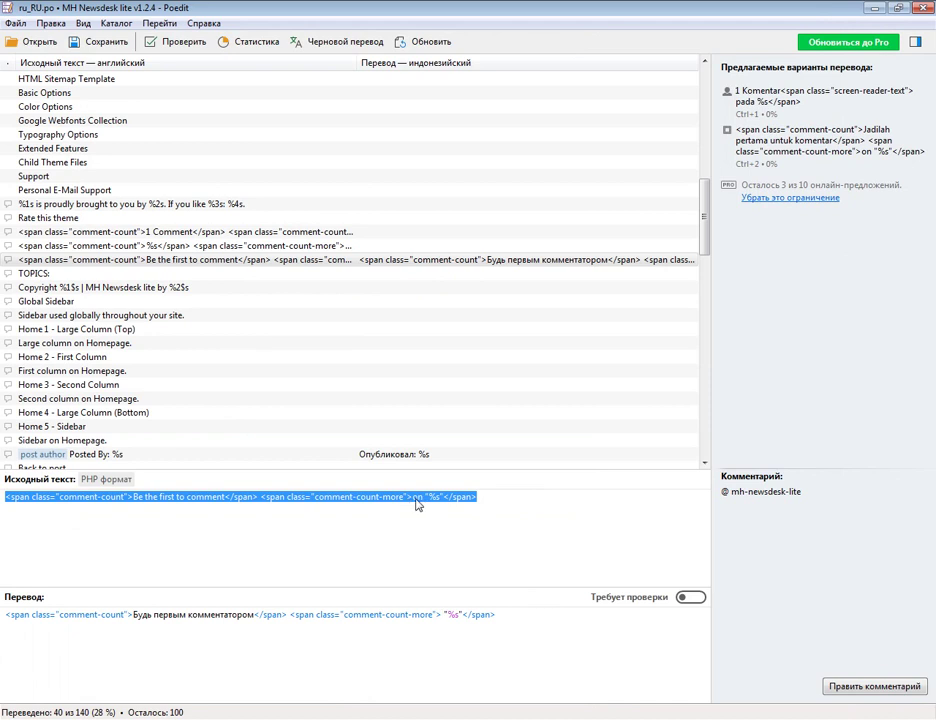
type("стац")
key("BackSpace")
type("тьи")
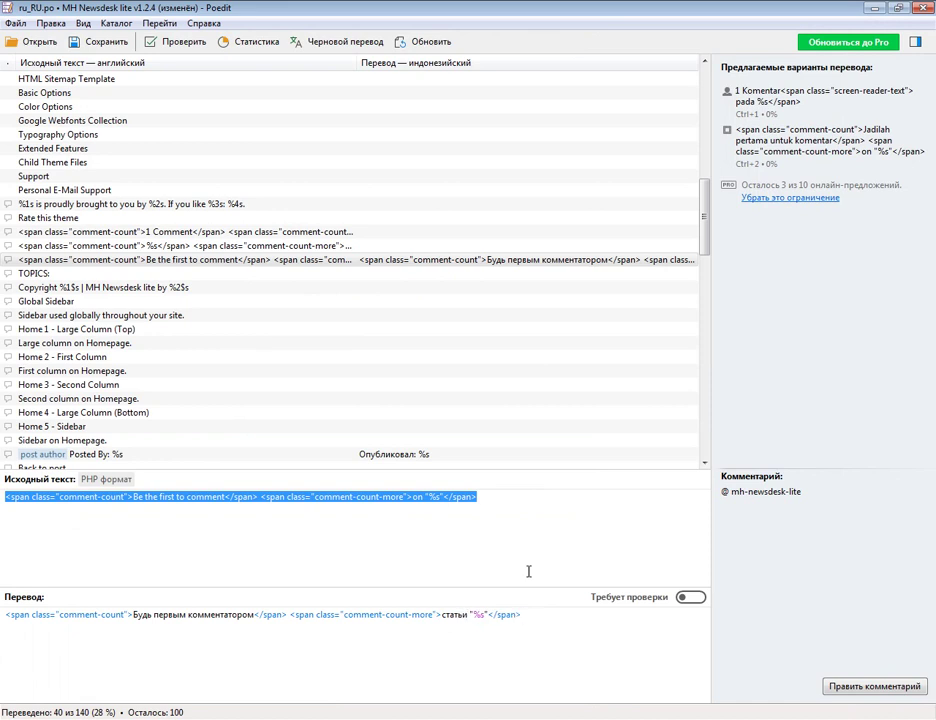
left_click(72, 41)
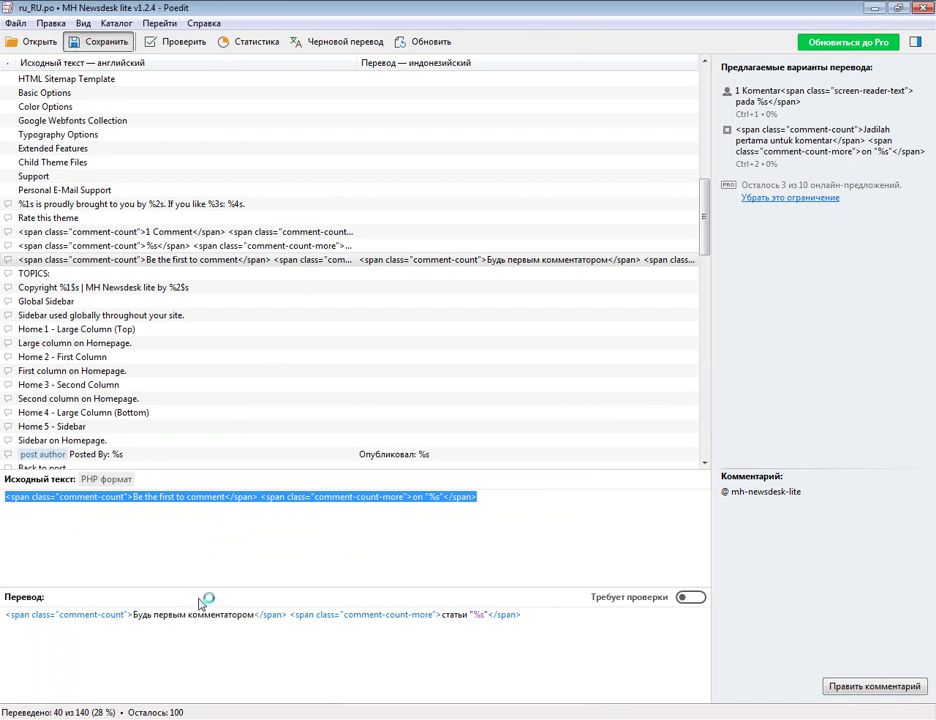
Step: Replace the ru_RU .mo and .po files on the FTP server with the newly saved ones and reload the post in the browser
key("alt+Tab")
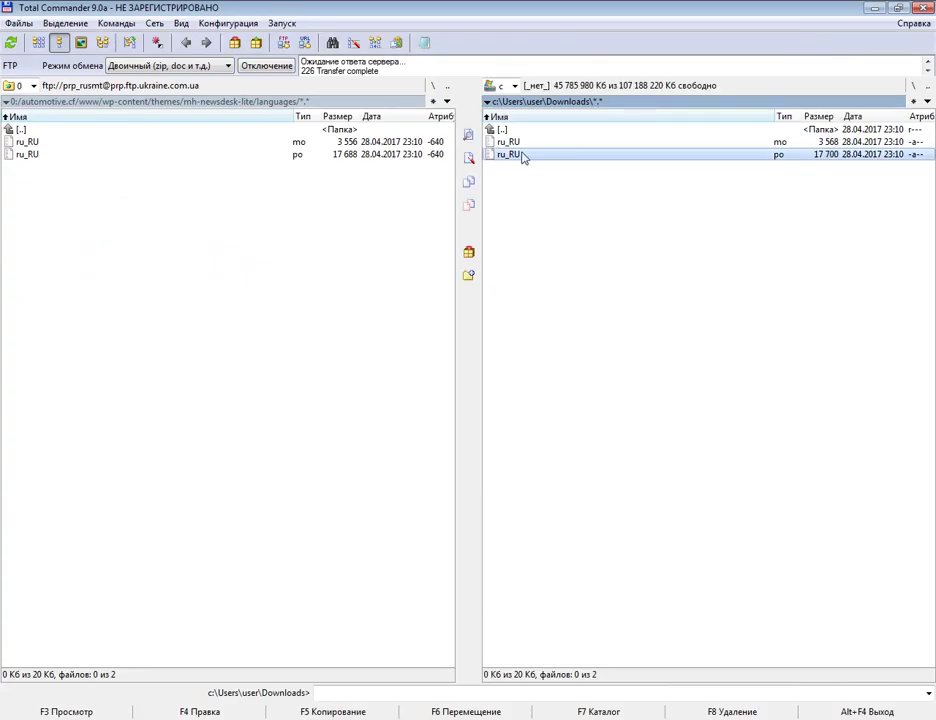
left_click(518, 160, "shift")
left_click_drag(526, 161, 408, 406)
left_click(452, 394)
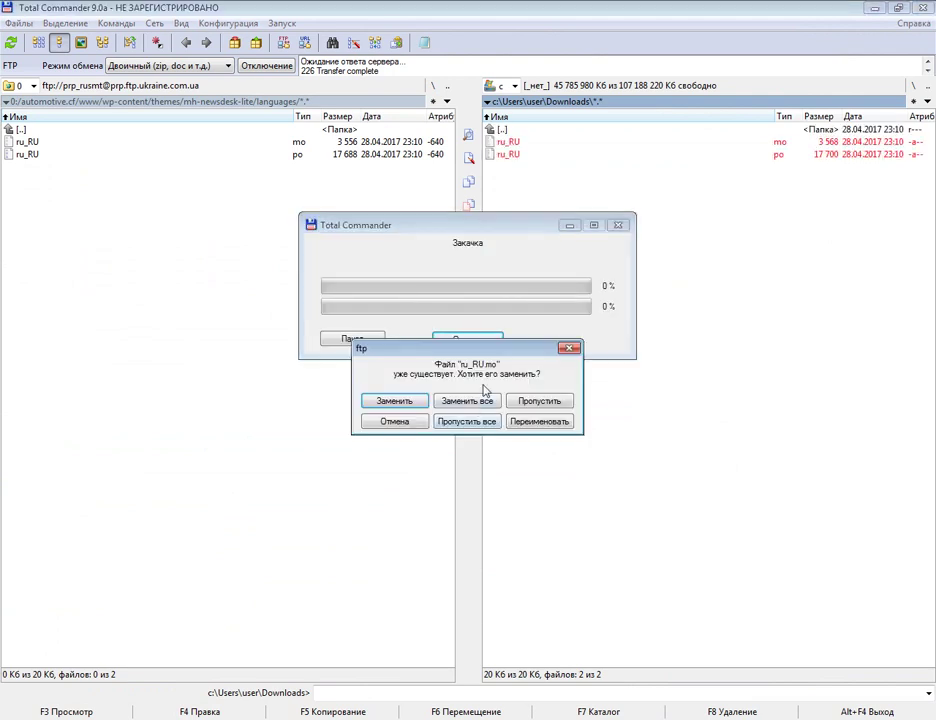
left_click(432, 401)
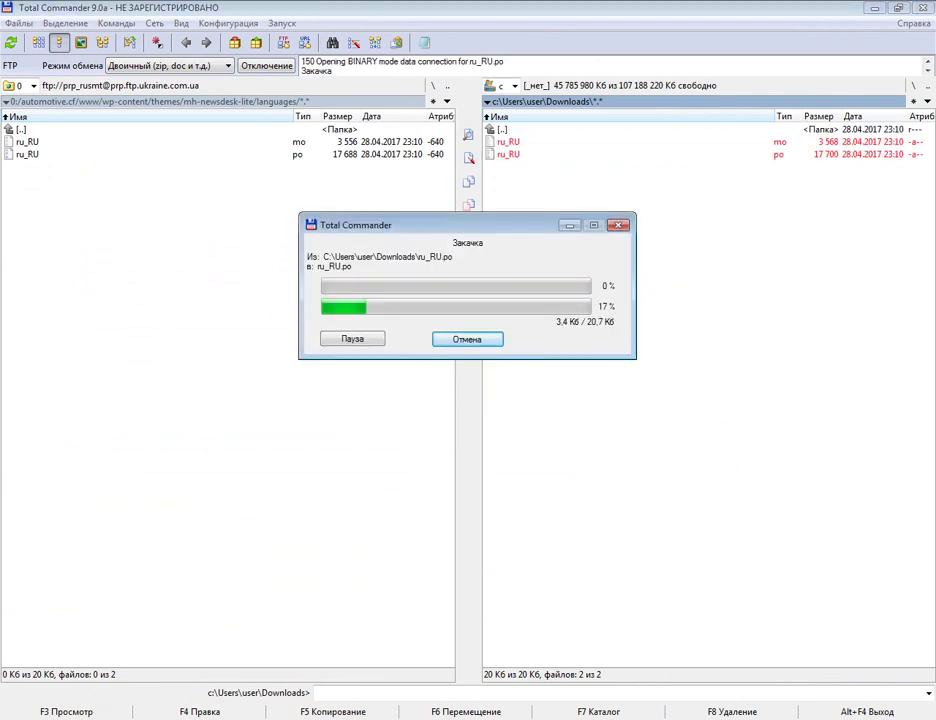
key("alt+Tab")
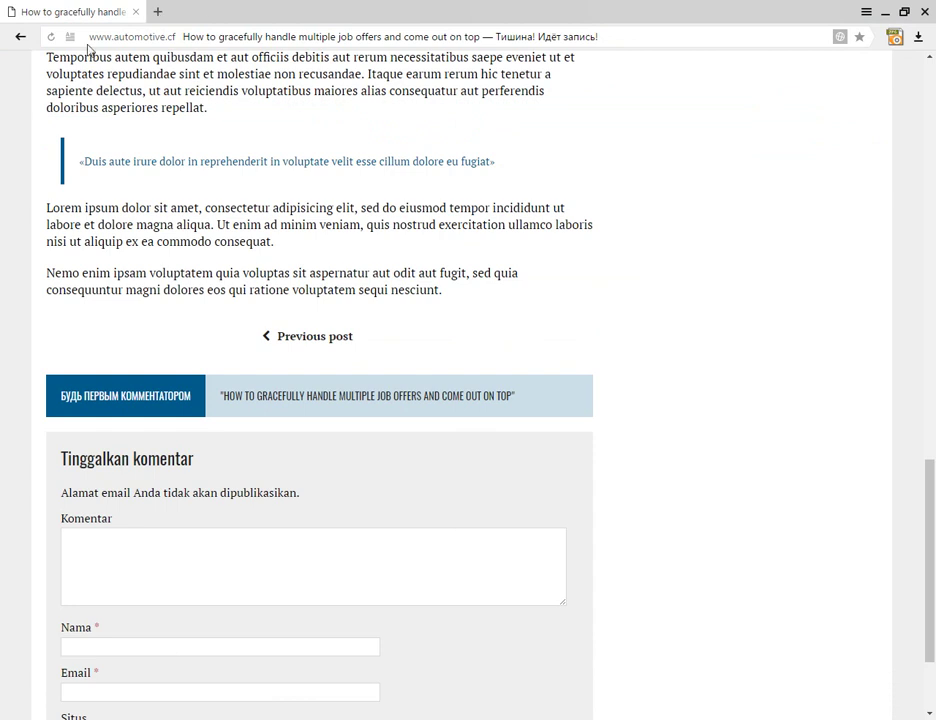
left_click(51, 36)
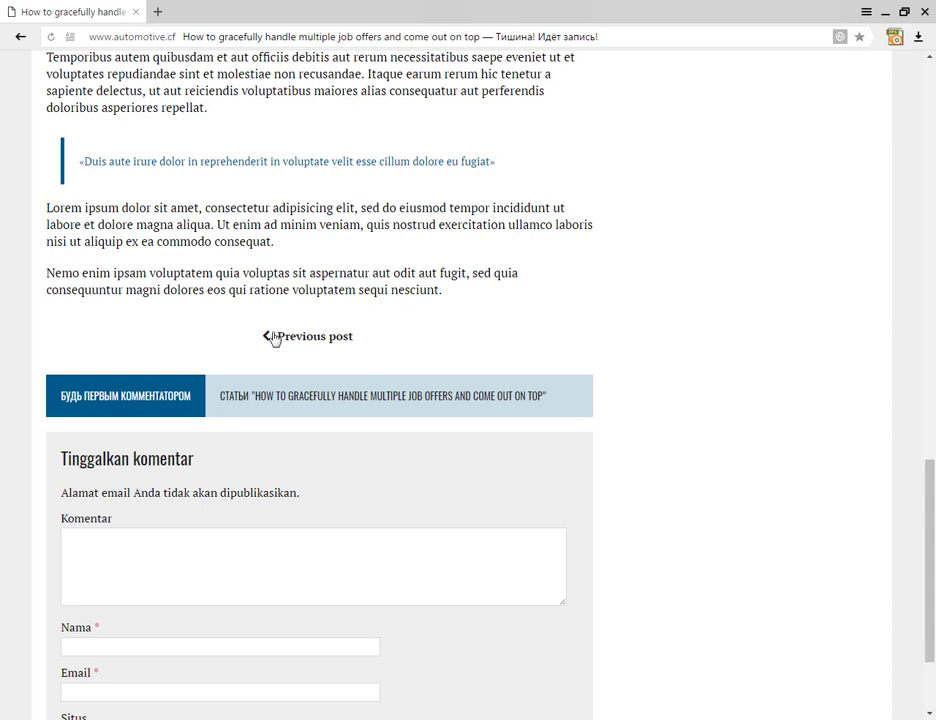
Step: Search ru_RU.po in Poedit for "previous" and go to the "Previous post" string
left_click(310, 565)
key("alt+Tab")
left_click(265, 80)
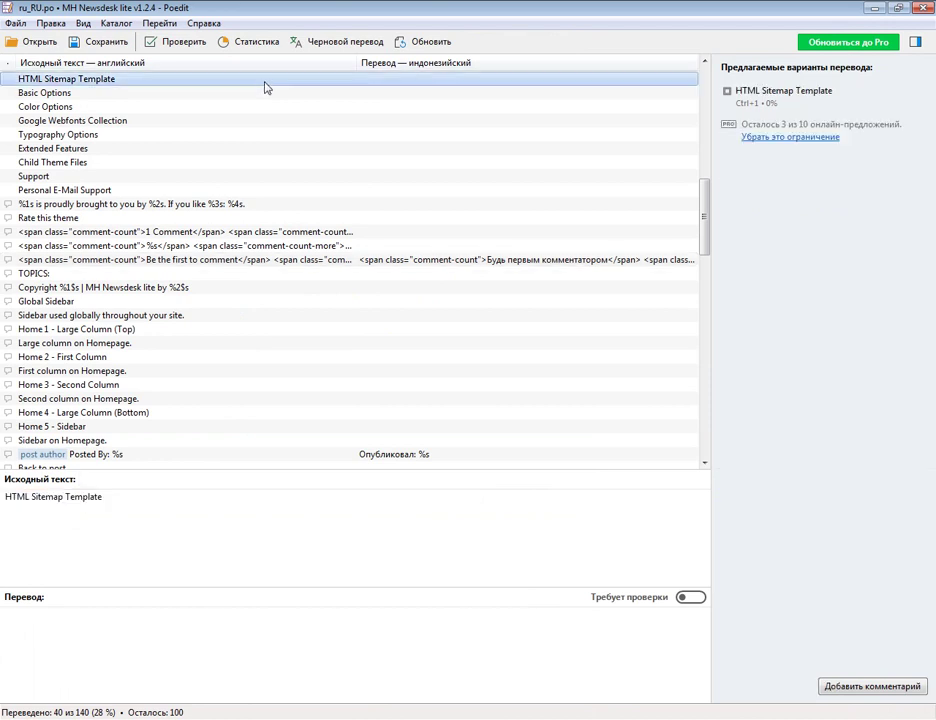
key("ctrl+f")
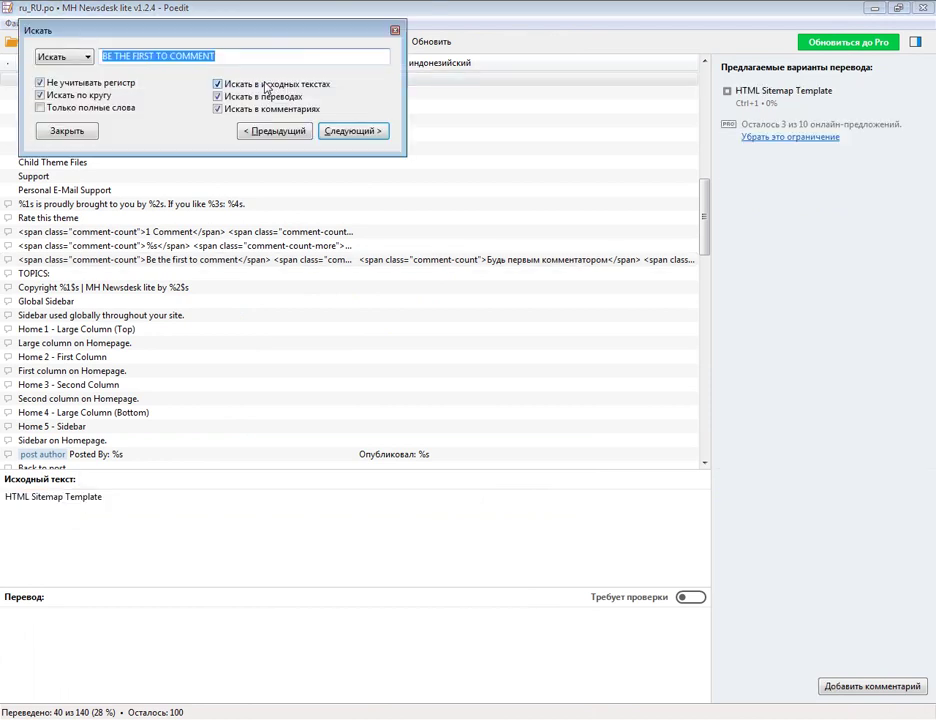
type("previous")
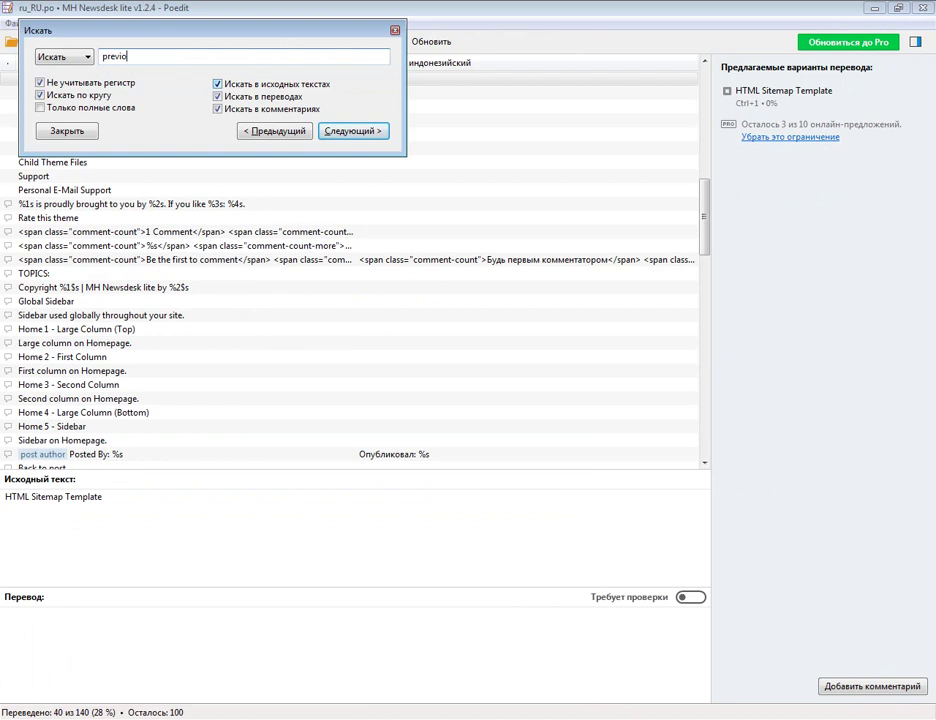
left_click(349, 133)
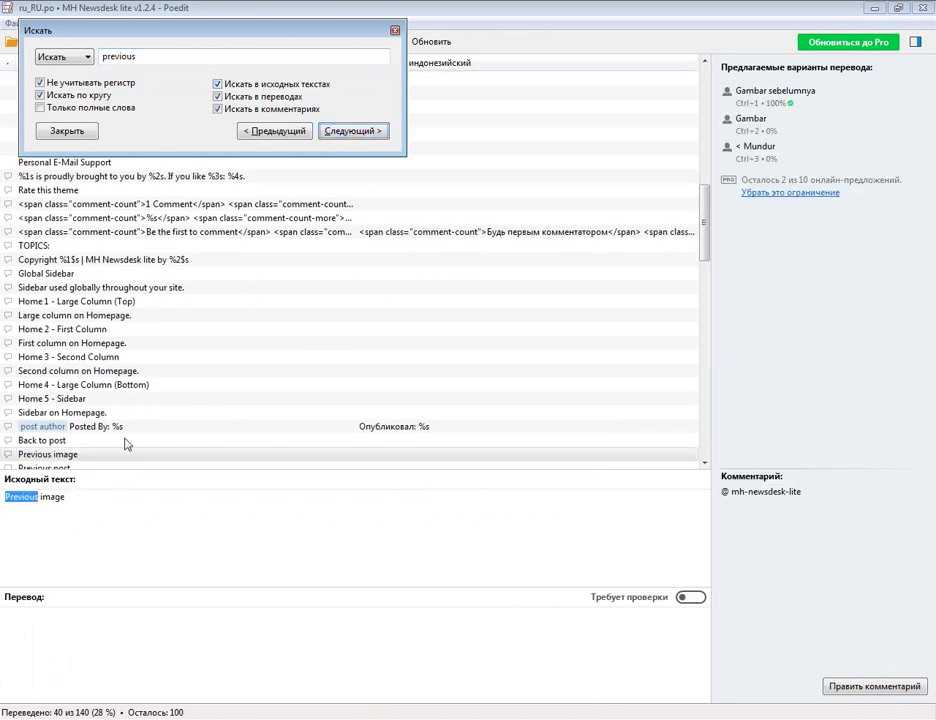
left_click(372, 133)
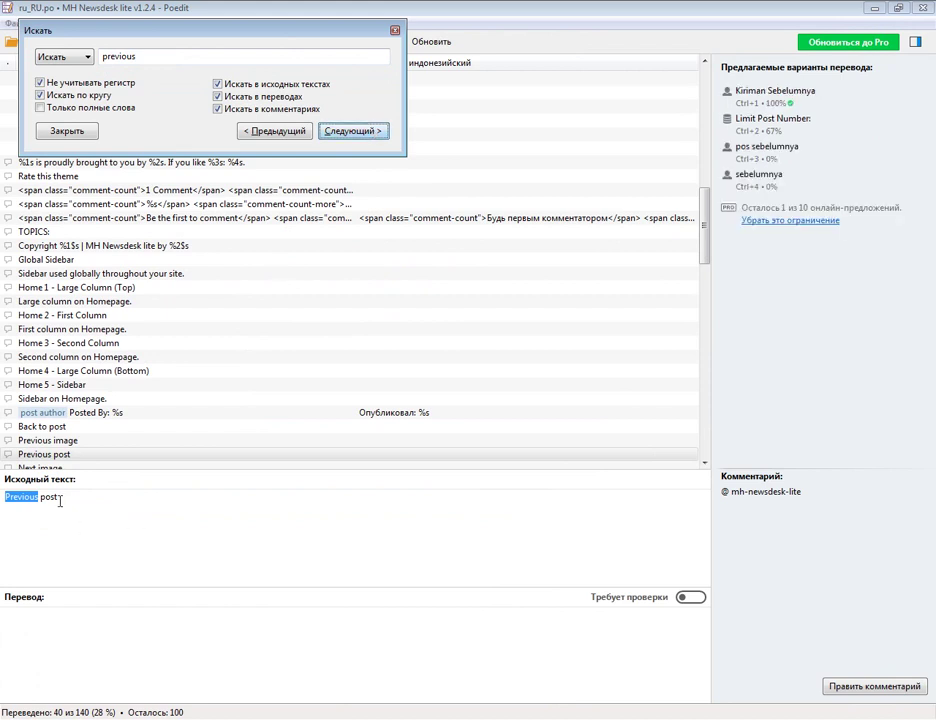
Step: Translate "Previous post" as "Предыдущая статья", close the search and save the file
left_click(121, 618)
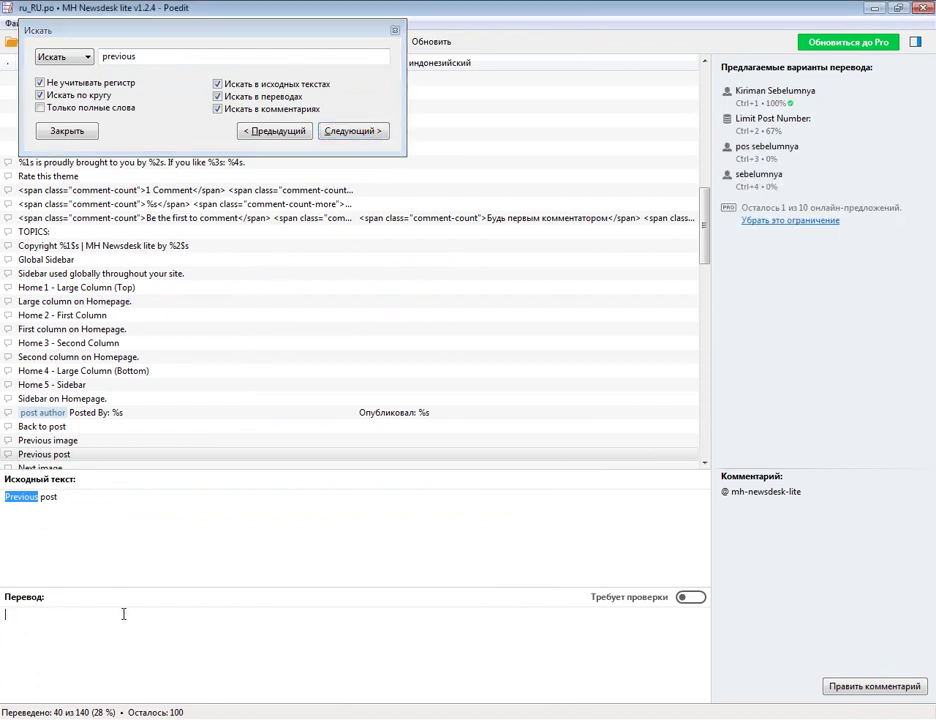
type("Предыдущая ")
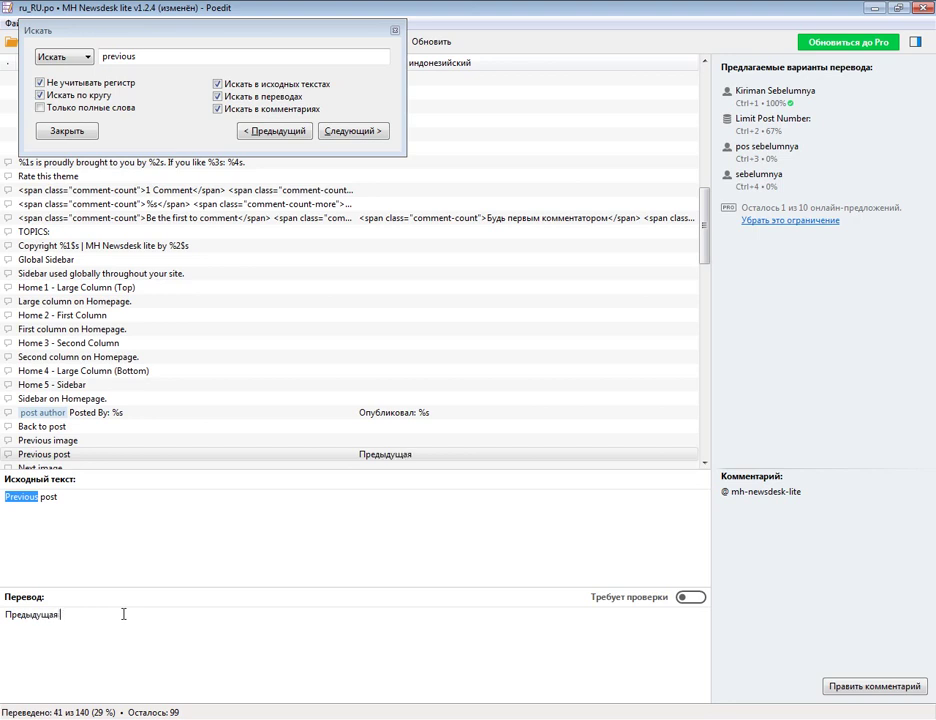
type("статья")
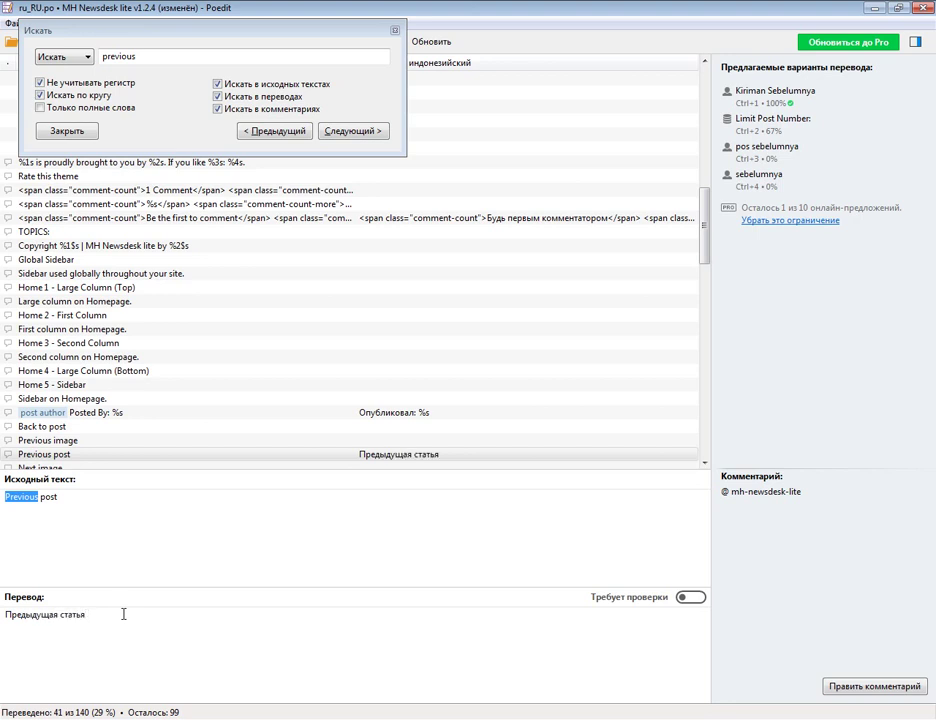
left_click(395, 30)
left_click(91, 45)
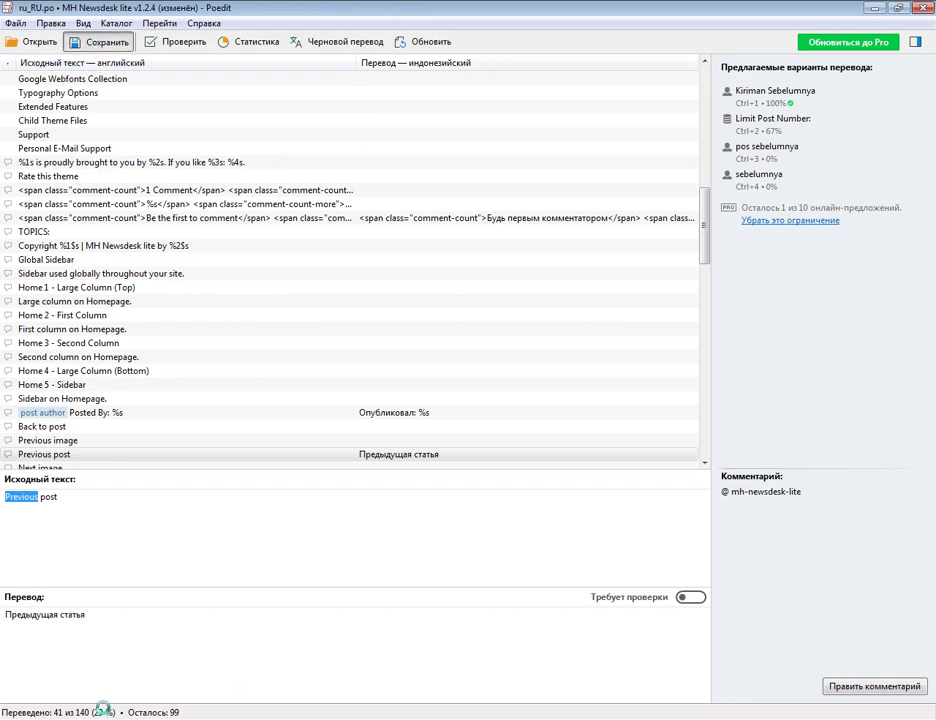
Step: Upload the ru_RU files with the "Previous post" translation to the languages folder, overwriting the old ones, and check the link on the reloaded post
key("alt+Tab")
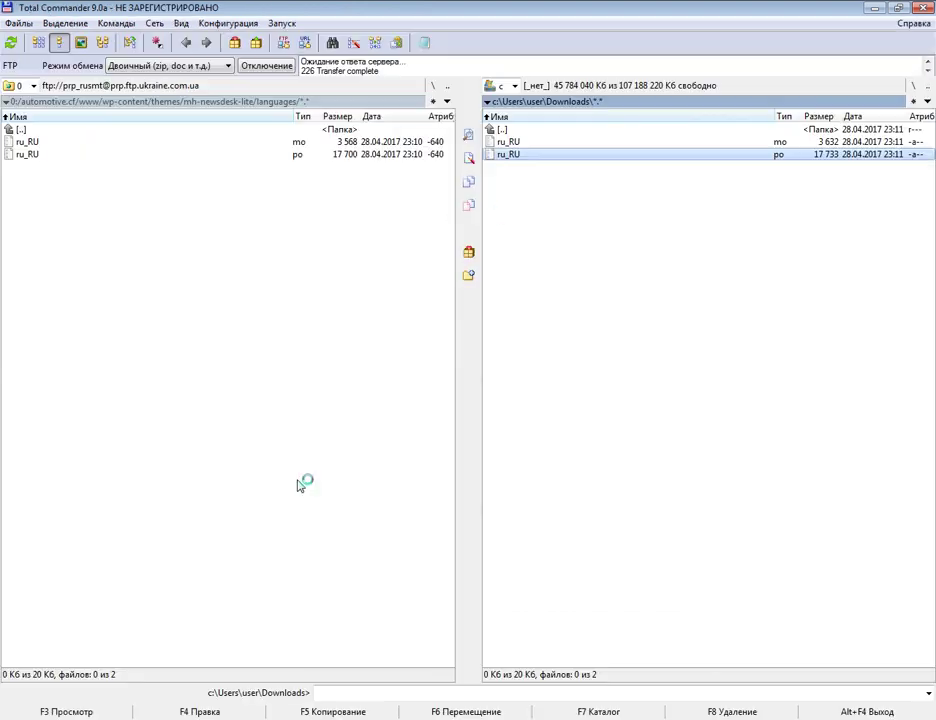
left_click(536, 143)
left_click(533, 157, "shift")
left_click_drag(533, 160, 376, 374)
left_click(451, 388)
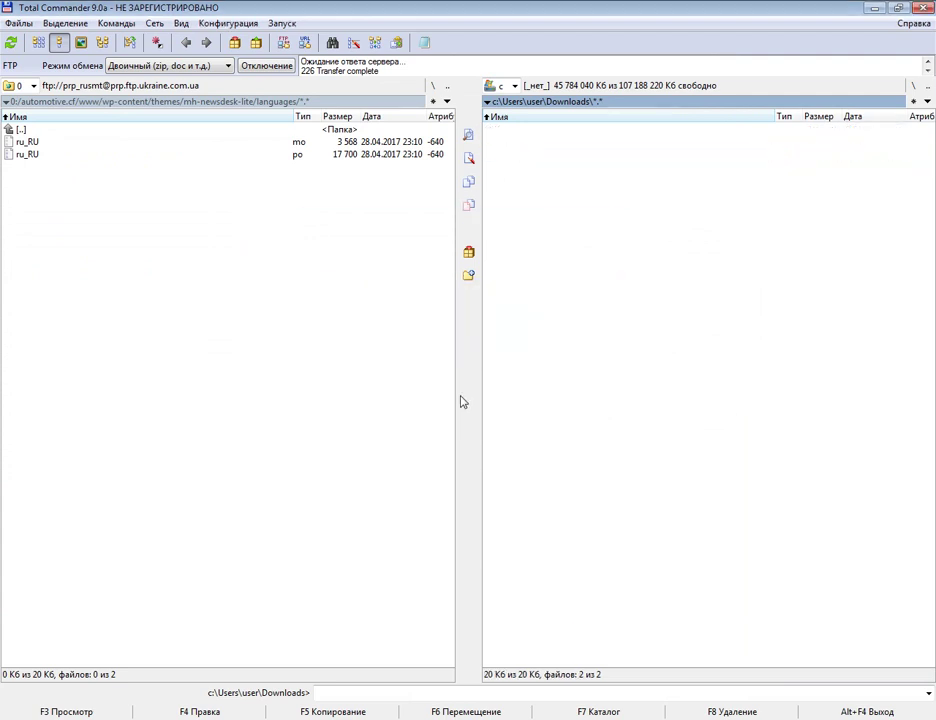
left_click(440, 402)
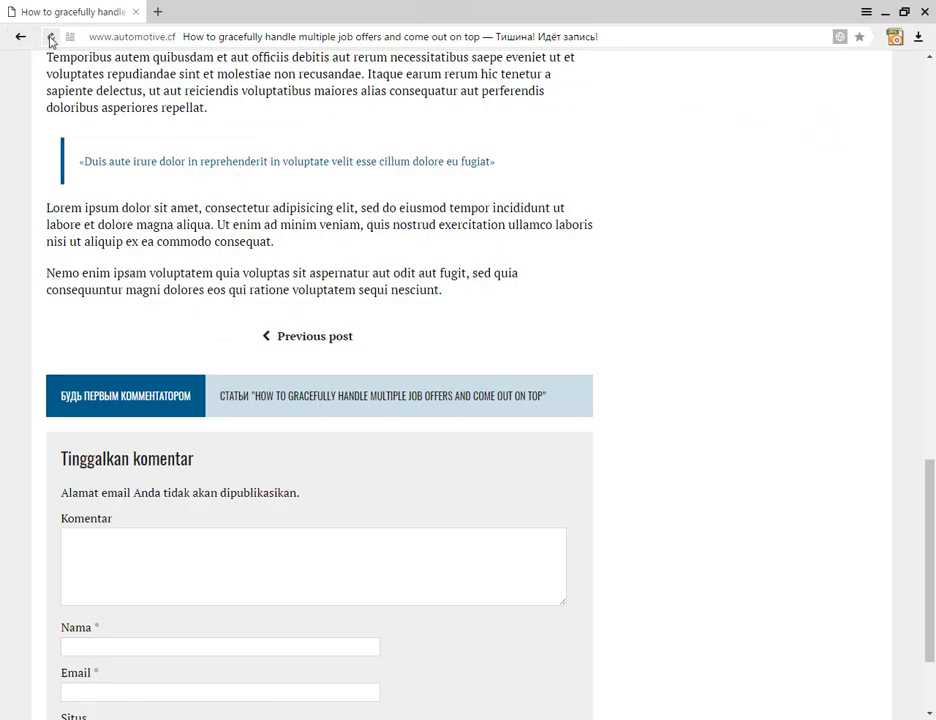
left_click(320, 339)
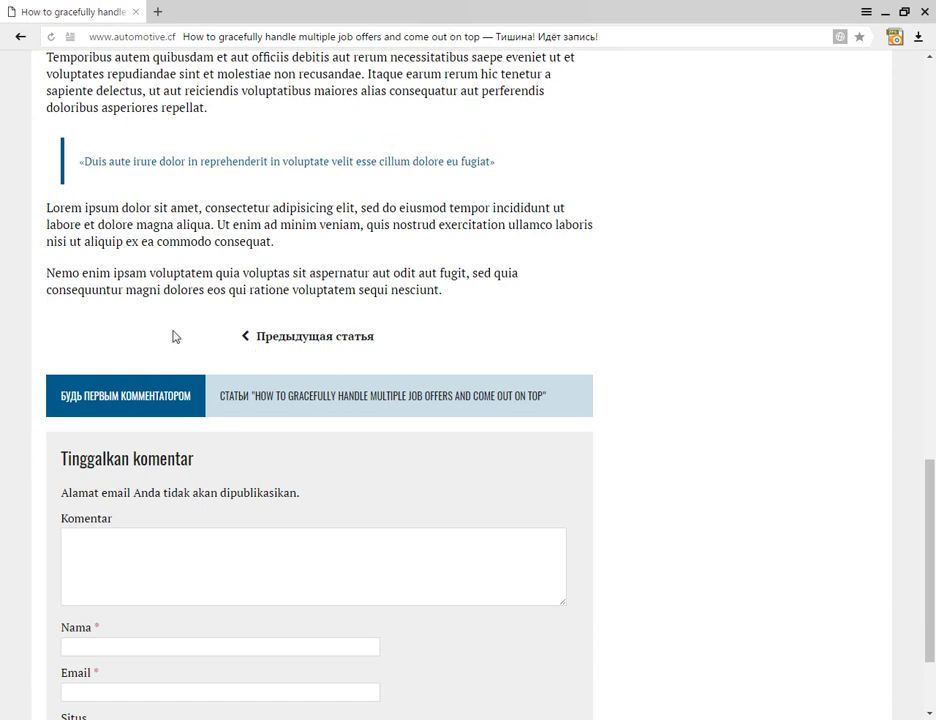
Step: Look through the end of the post and the comment form's heading, note and field labels for text that is not in Russian
scroll(53, 355, "down", 3)
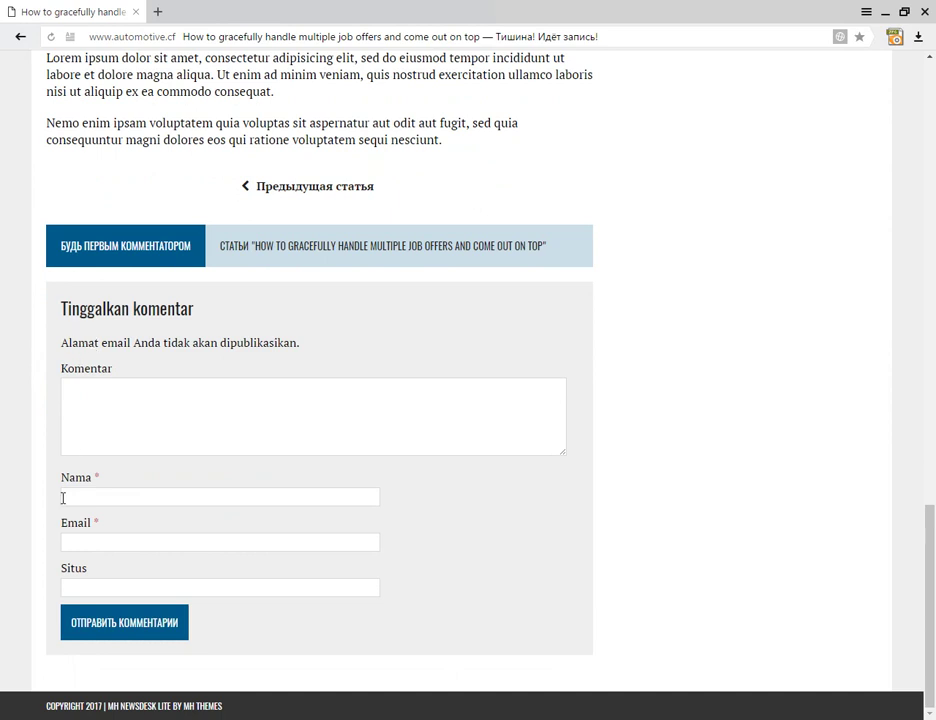
left_click(72, 587)
left_click(88, 498)
left_click(75, 430)
left_click(55, 320)
scroll(55, 318, "up", 5)
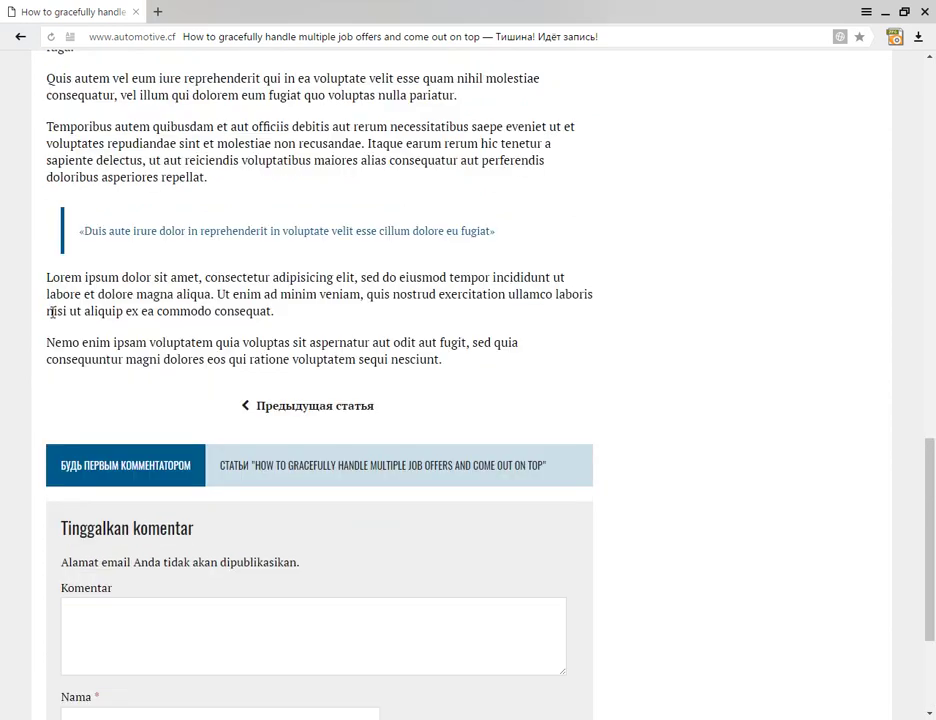
scroll(47, 320, "up", 4)
scroll(44, 330, "down", 5)
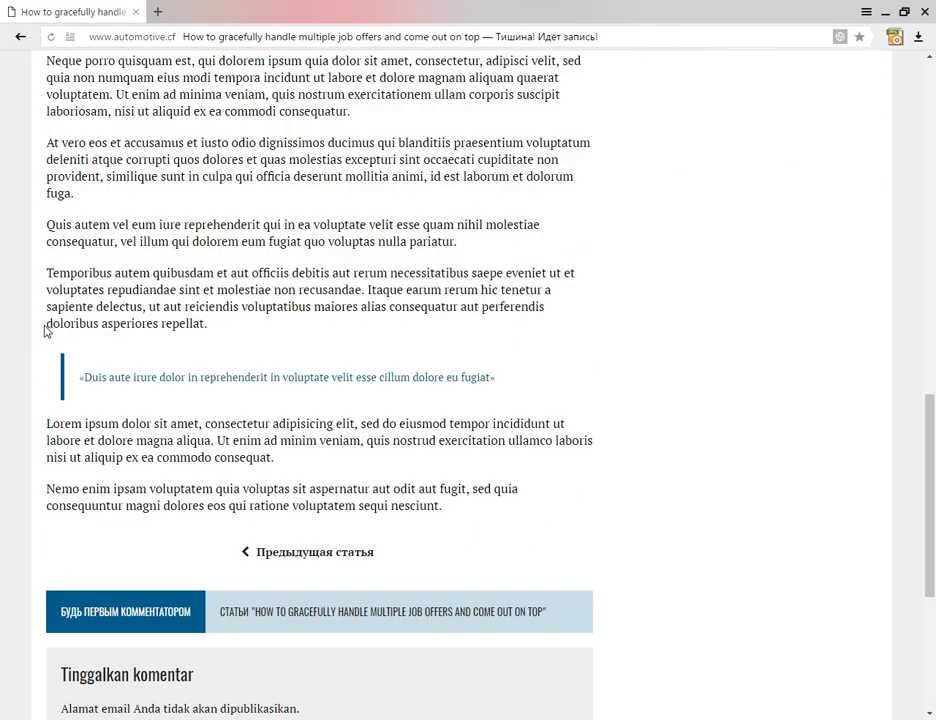
scroll(44, 331, "down", 3)
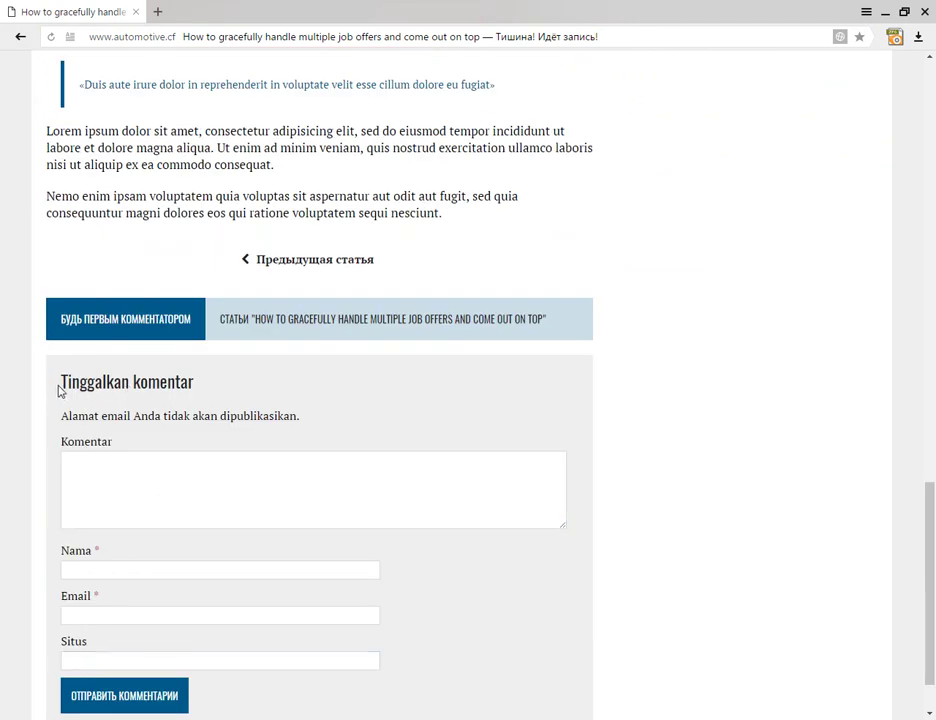
left_click(81, 447)
left_click(80, 552)
left_click(62, 600)
left_click(75, 645)
Step: Copy the comment form's heading "Tinggalkan komentar" and switch to Poedit
left_click(117, 389)
left_click_drag(62, 381, 196, 386)
right_click(174, 386)
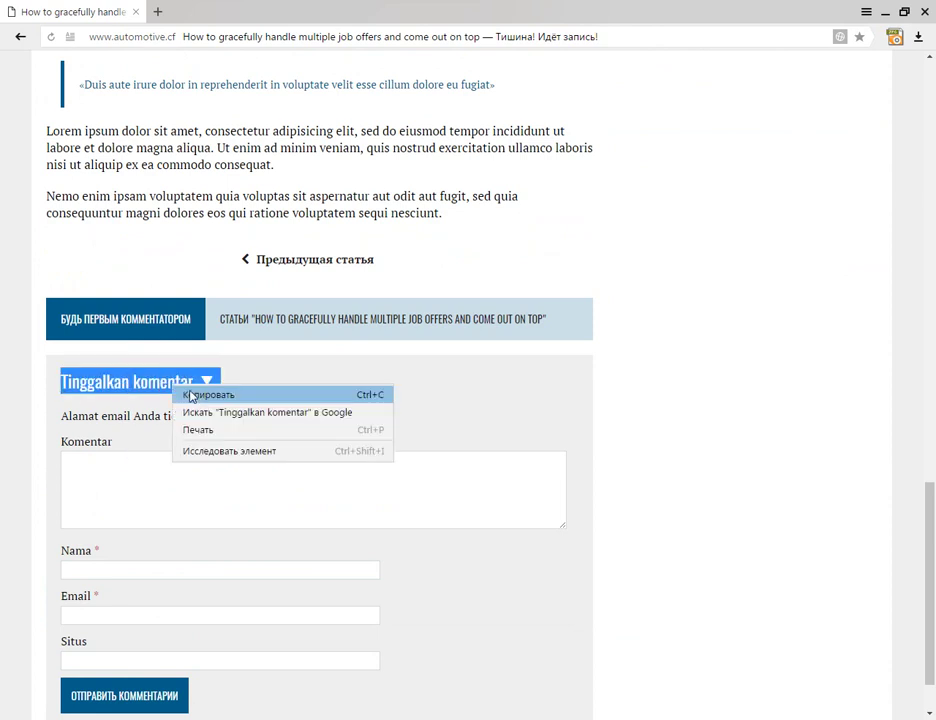
left_click(207, 398)
key("alt+Tab")
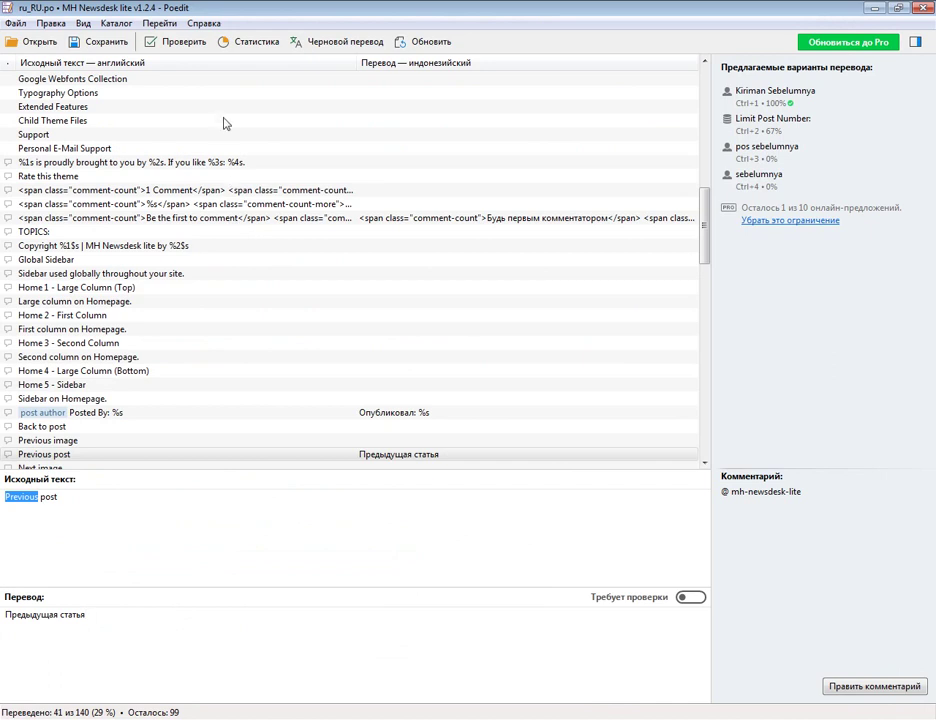
Step: Search the catalogue for the copied comment heading "Tinggalkan komentar"
left_click(223, 84)
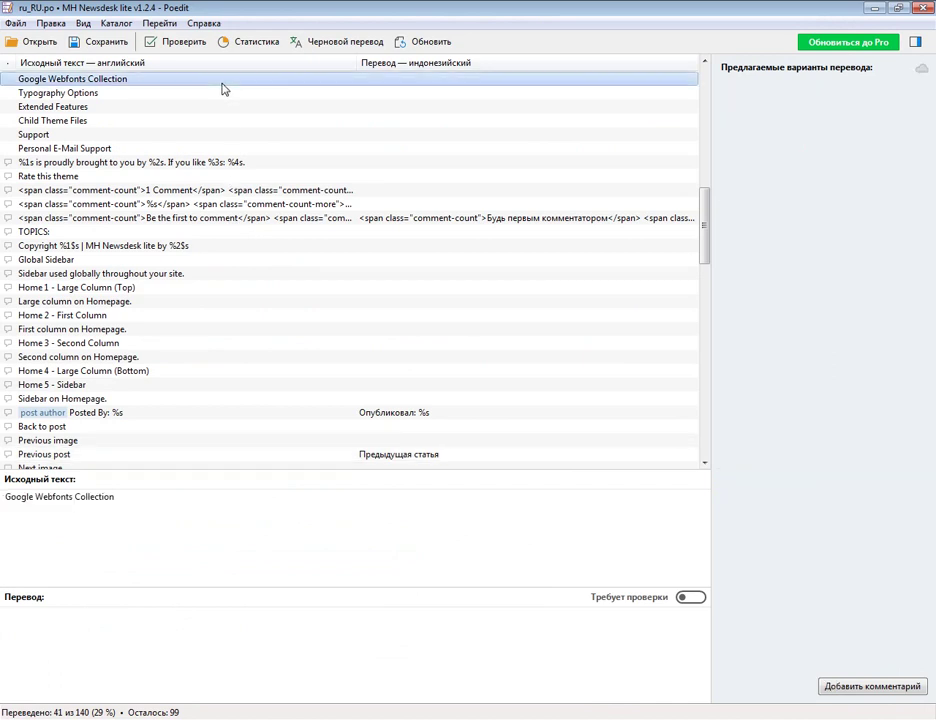
key("ctrl+f")
key("ctrl+v")
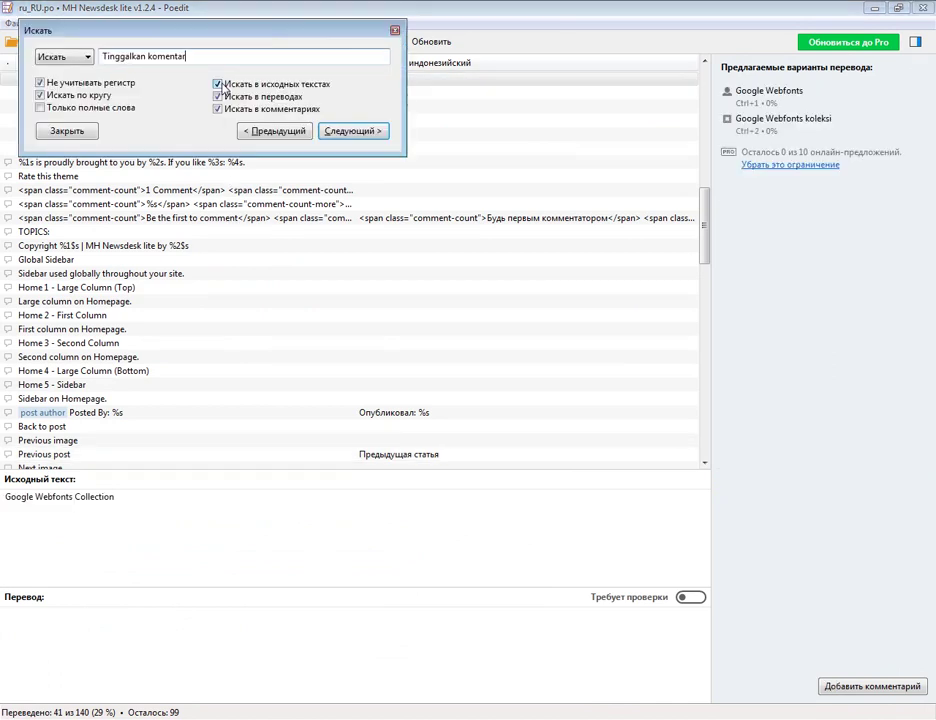
left_click(372, 131)
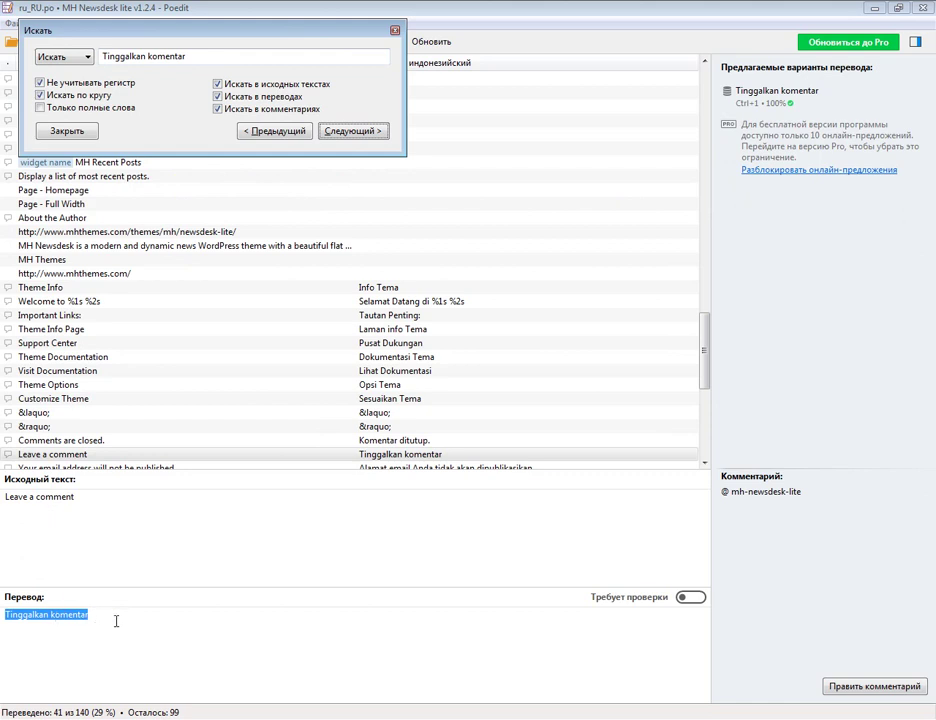
Step: Replace the translation of "Leave a comment" with "Оставить комменатрий", close the search and save the file
key("Delete")
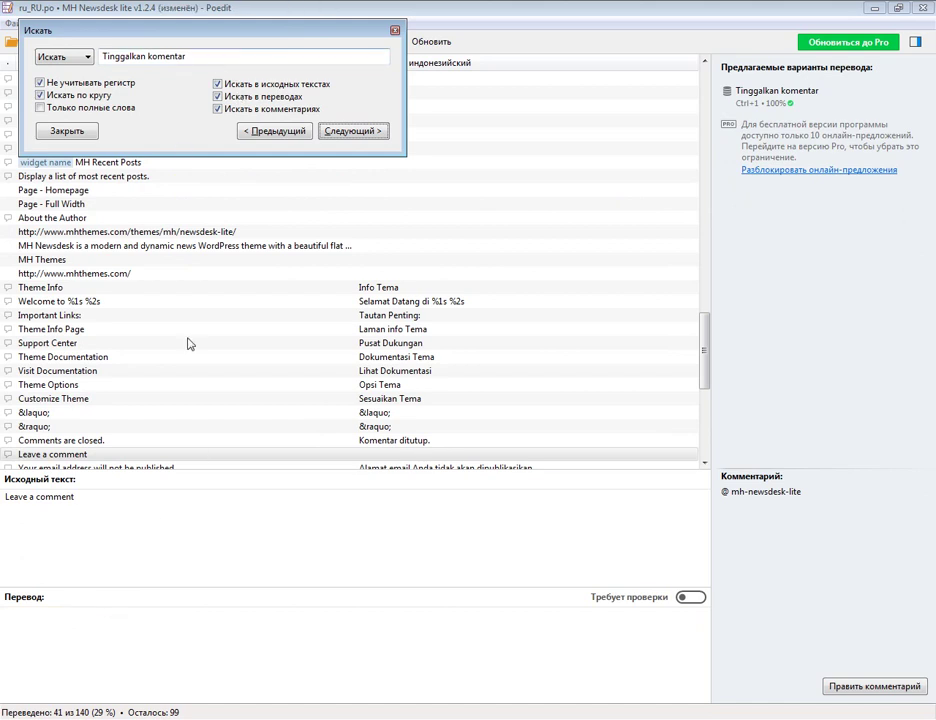
left_click(163, 649)
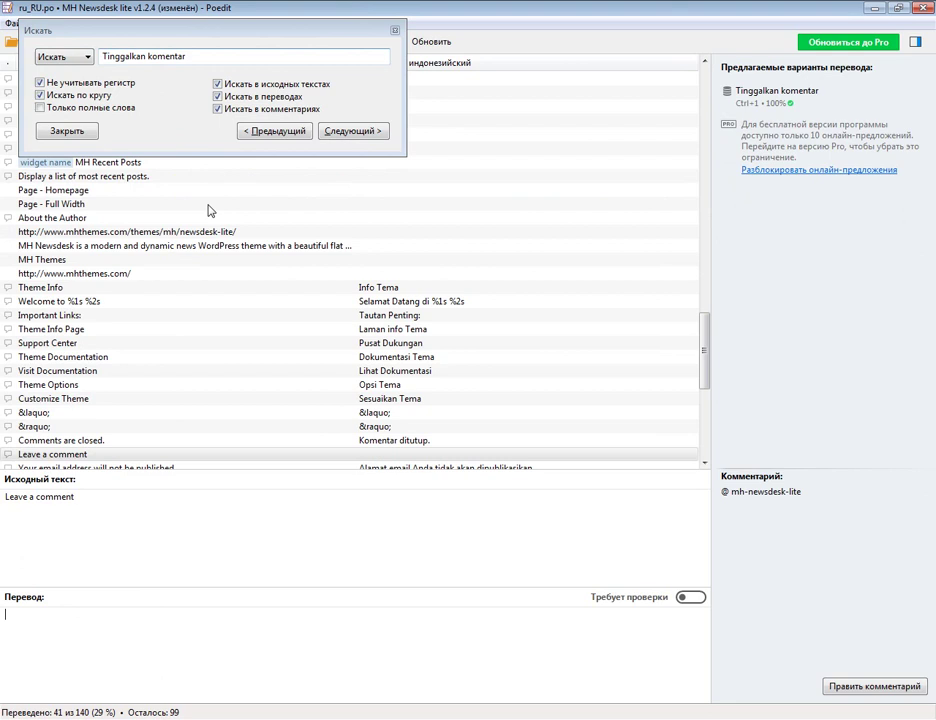
type("Оставить")
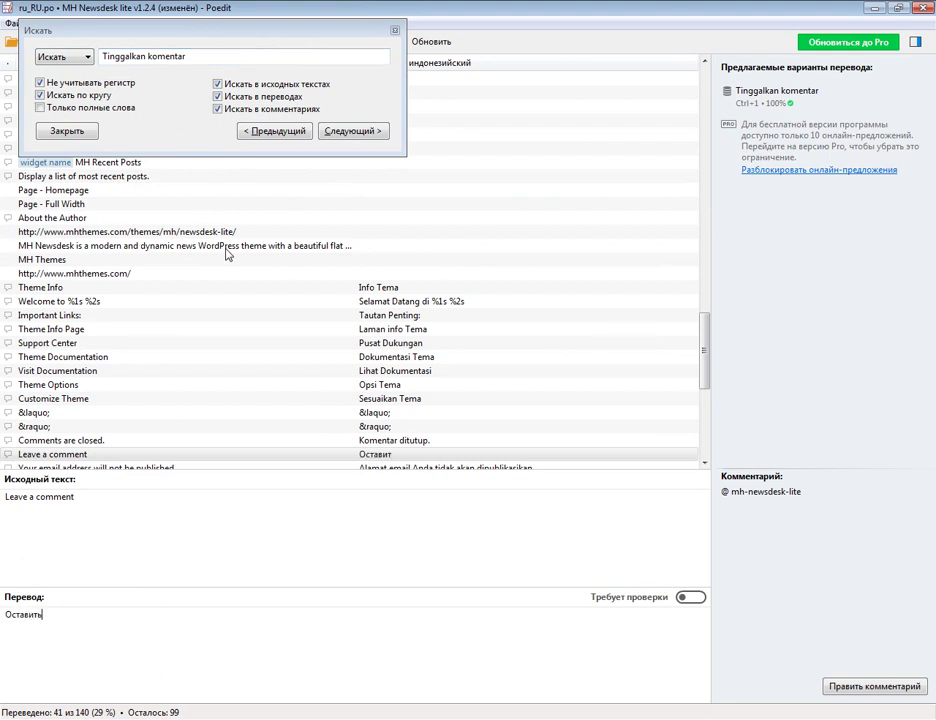
type(" комментарий")
left_click(284, 17)
left_click(100, 41)
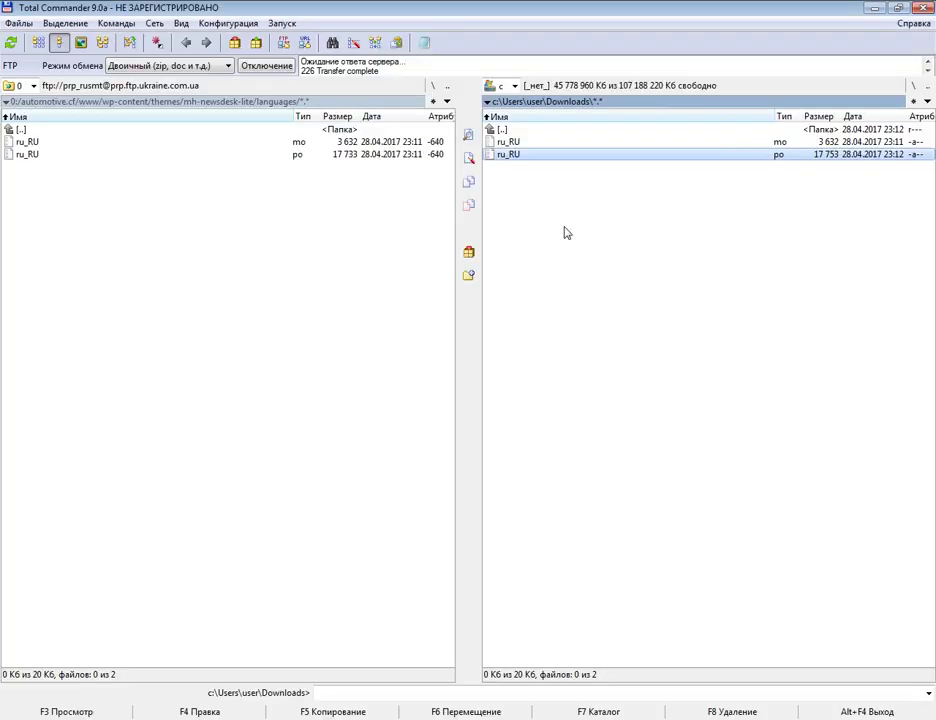
Step: Switch to Total Commander, upload the ru_RU files with the new comment heading over the old ones, and reload the post in the browser
left_click(522, 142)
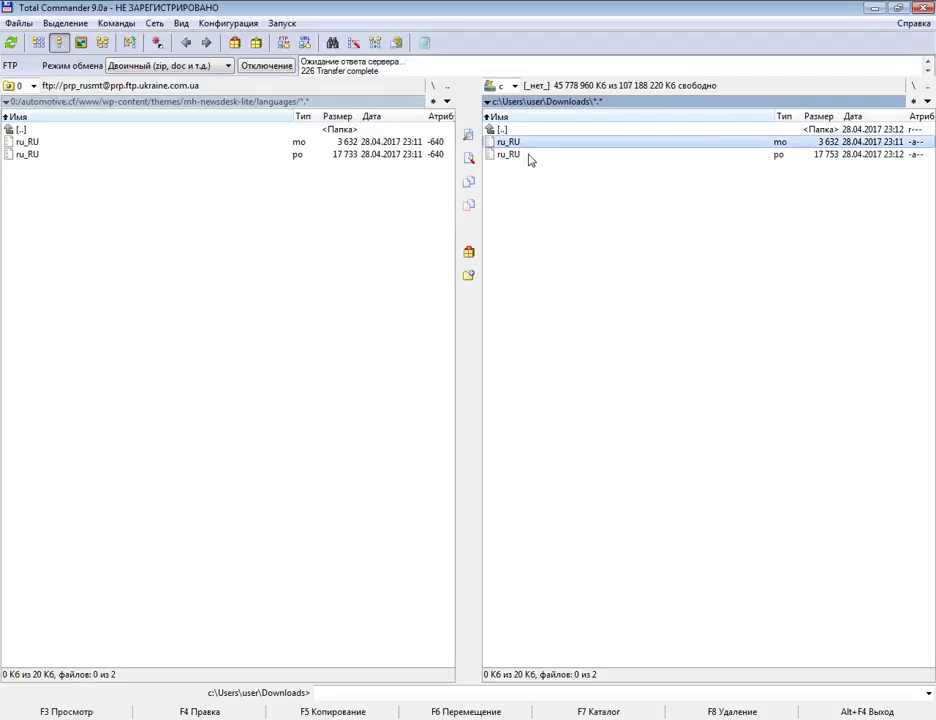
left_click_drag(533, 160, 397, 244)
key("Return")
left_click(472, 398)
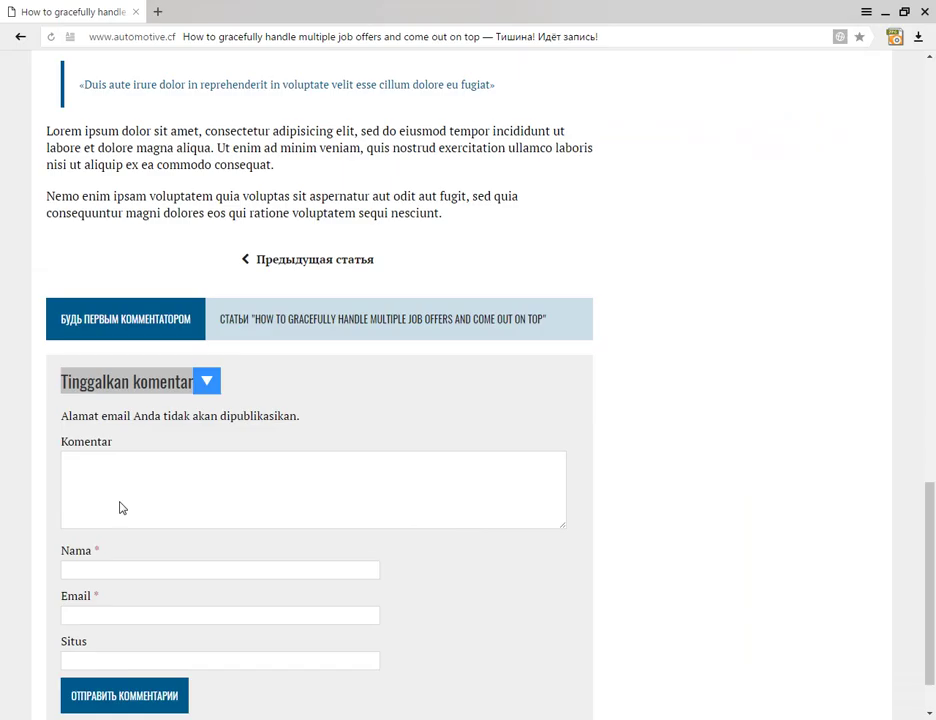
left_click(51, 36)
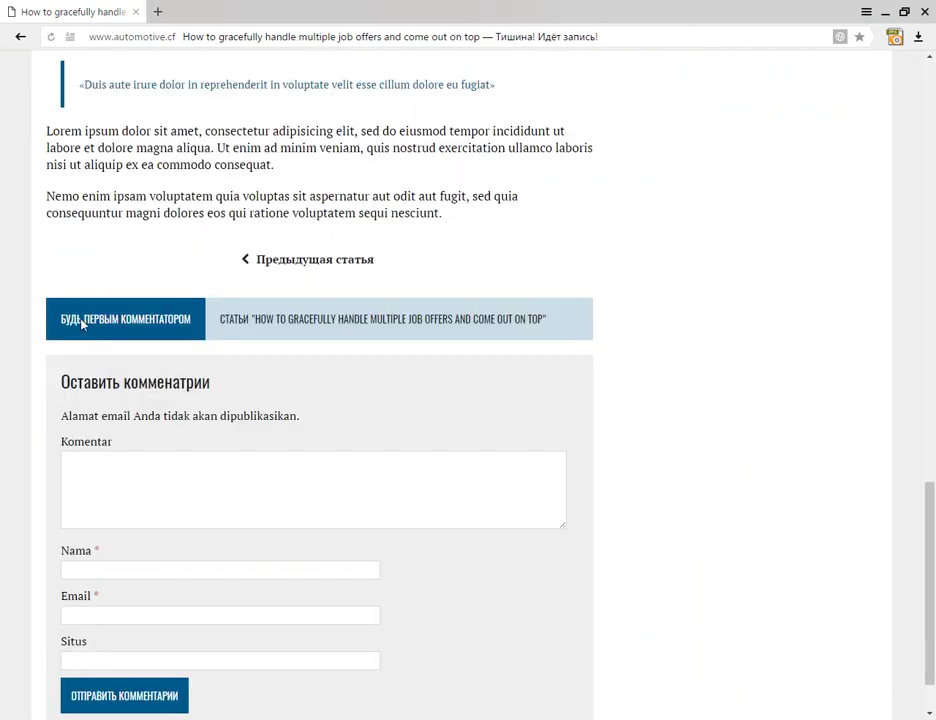
Step: Examine the reloaded comment form's heading, note and field labels for text still needing translation
left_click(87, 404)
left_click_drag(228, 390, 35, 382)
left_click(226, 384)
scroll(190, 383, "down", 1)
left_click(191, 386)
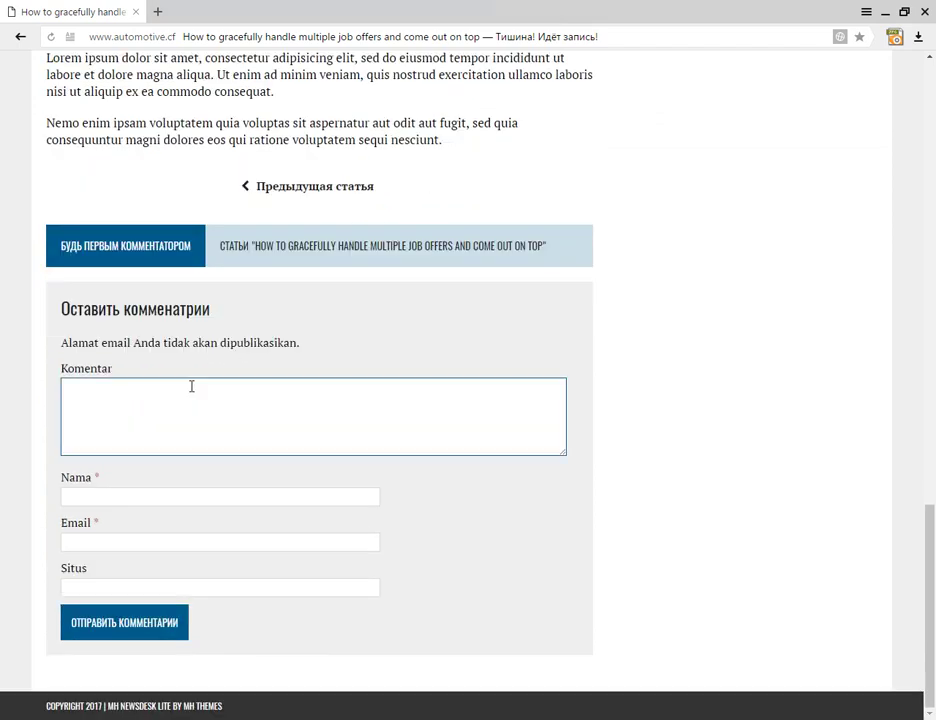
left_click(113, 494)
left_click(127, 370)
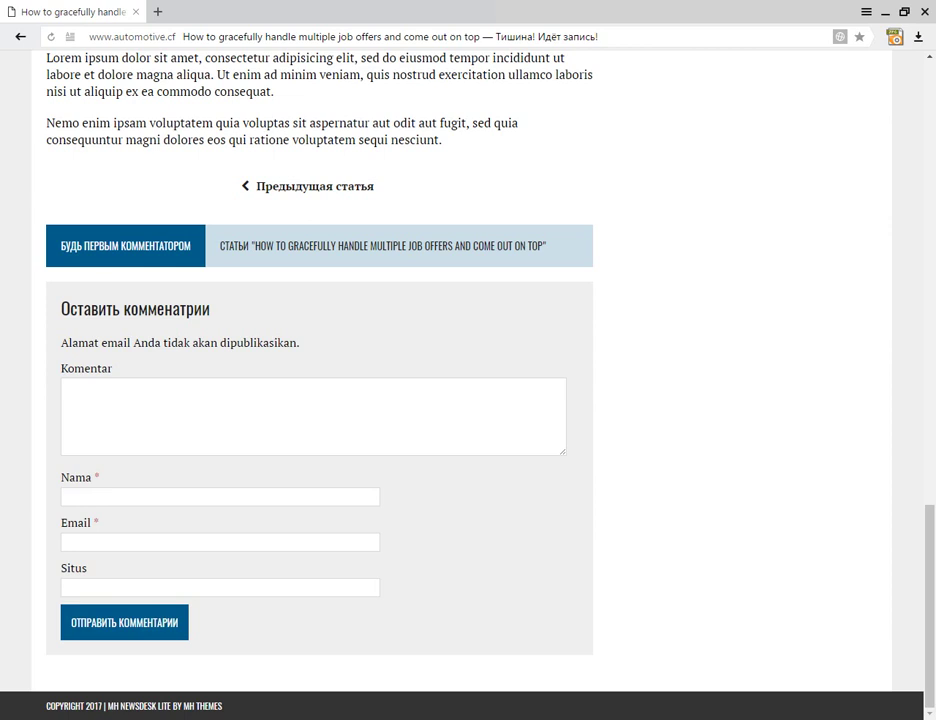
Step: Copy the word "COPYRIGHT" from the site's footer and switch to Poedit
left_click_drag(47, 708, 96, 708)
right_click(78, 706)
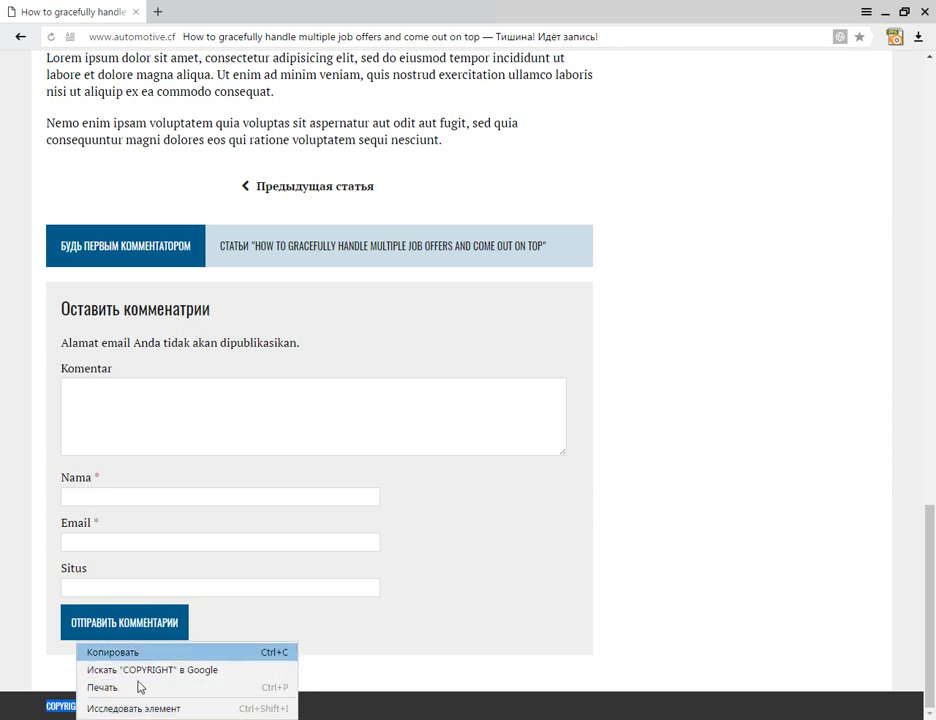
left_click(112, 652)
key("alt+Tab")
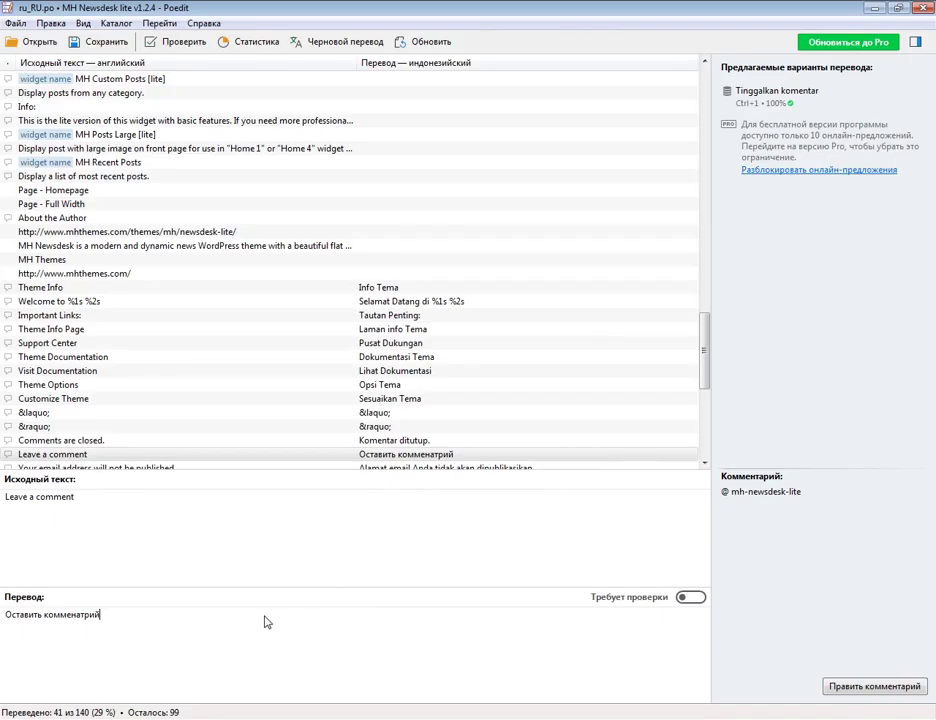
Step: Search the catalogue from its first entries for "COPYRIGHT" to locate the footer string, then close the search
left_click(292, 83)
left_click_drag(706, 345, 536, 70)
left_click(489, 92)
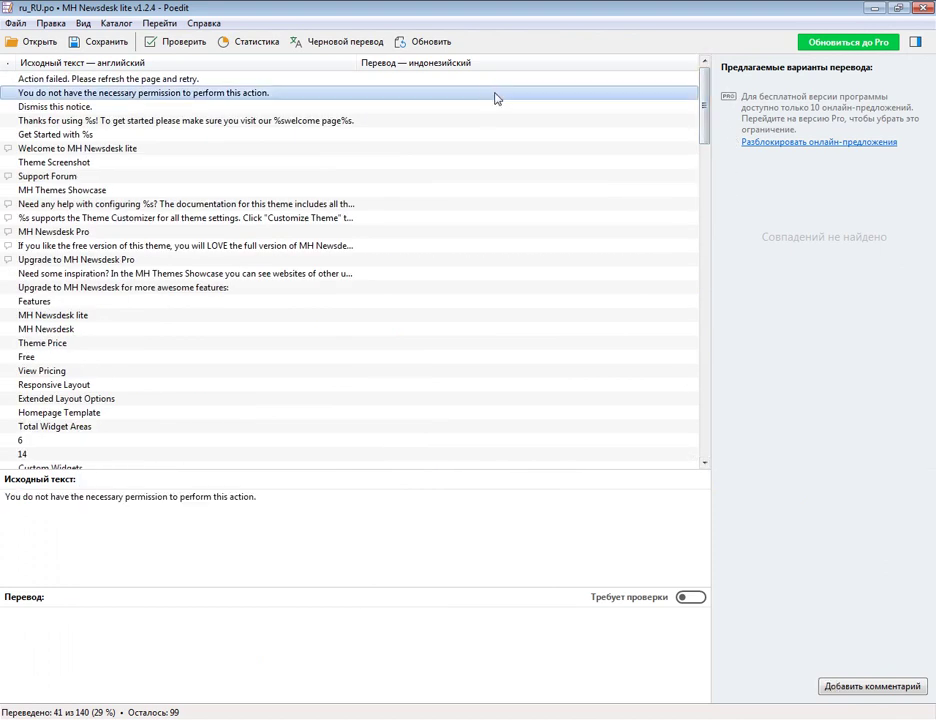
key("ctrl+f")
key("ctrl+v")
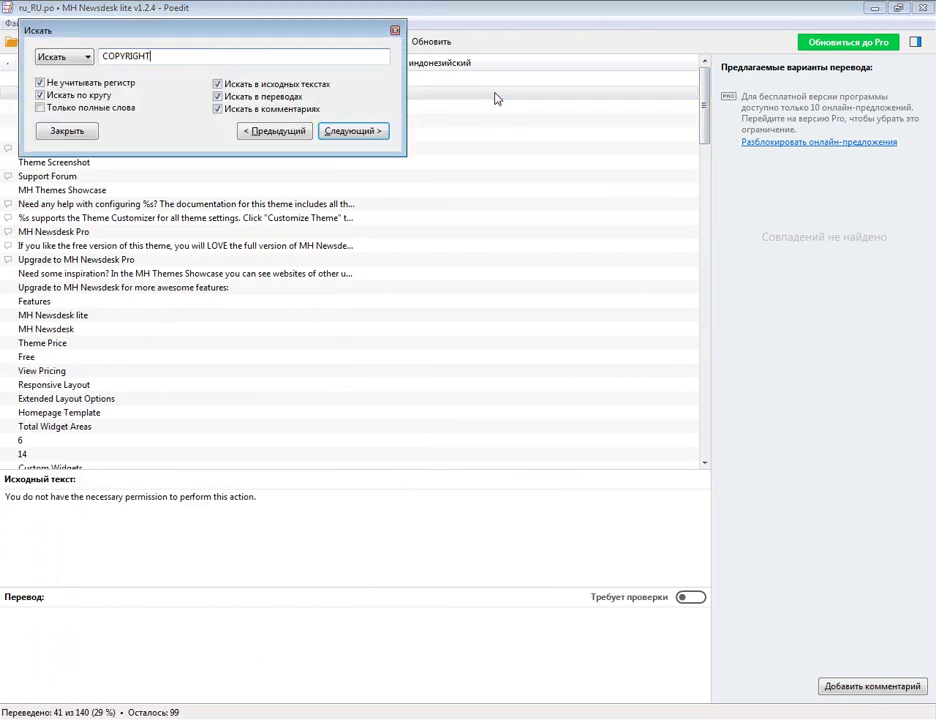
key("Return")
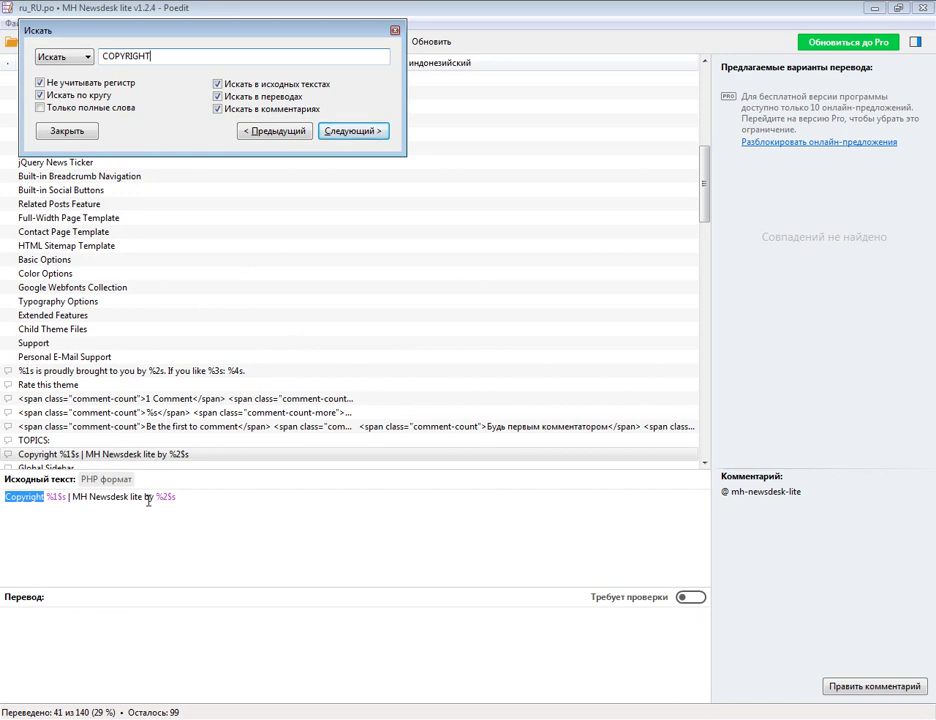
left_click(394, 31)
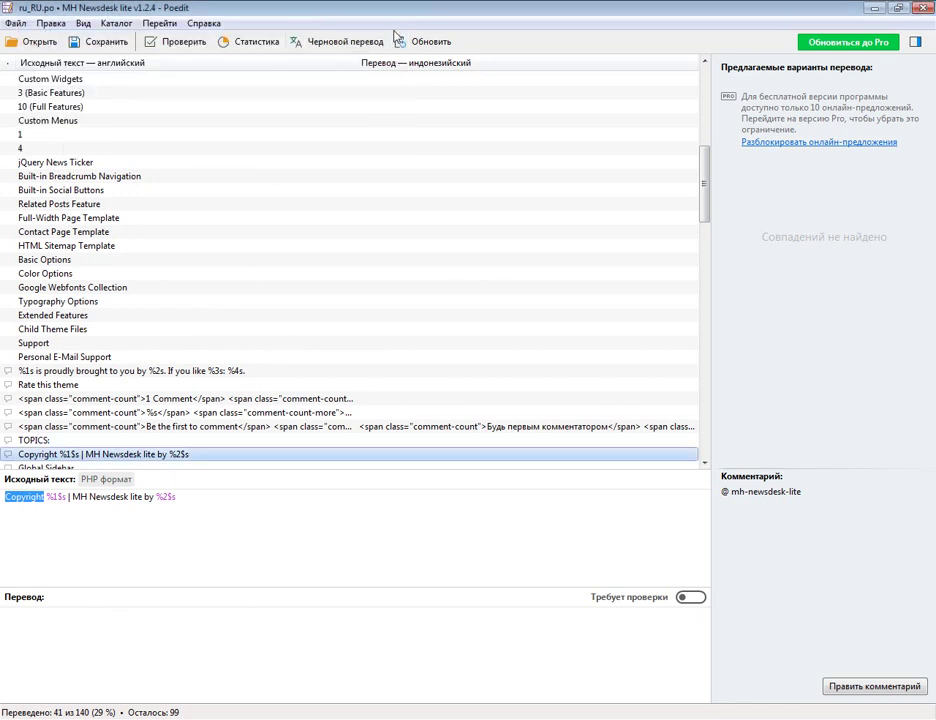
left_click(158, 288)
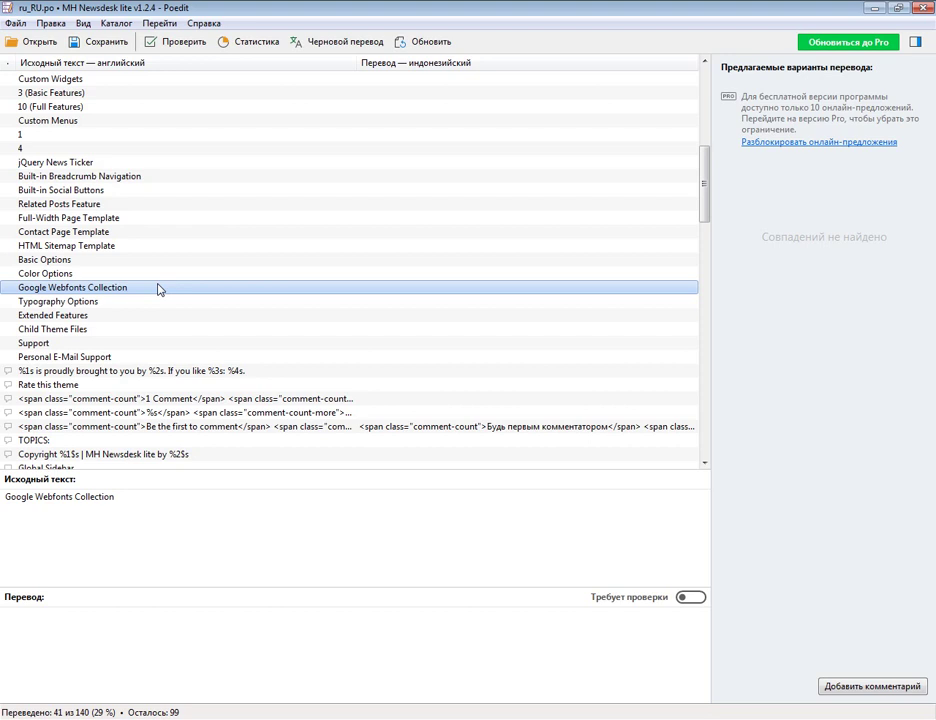
Step: Switch back to the browser and search the site for "гитара" to check the results page's wording
key("alt+Tab")
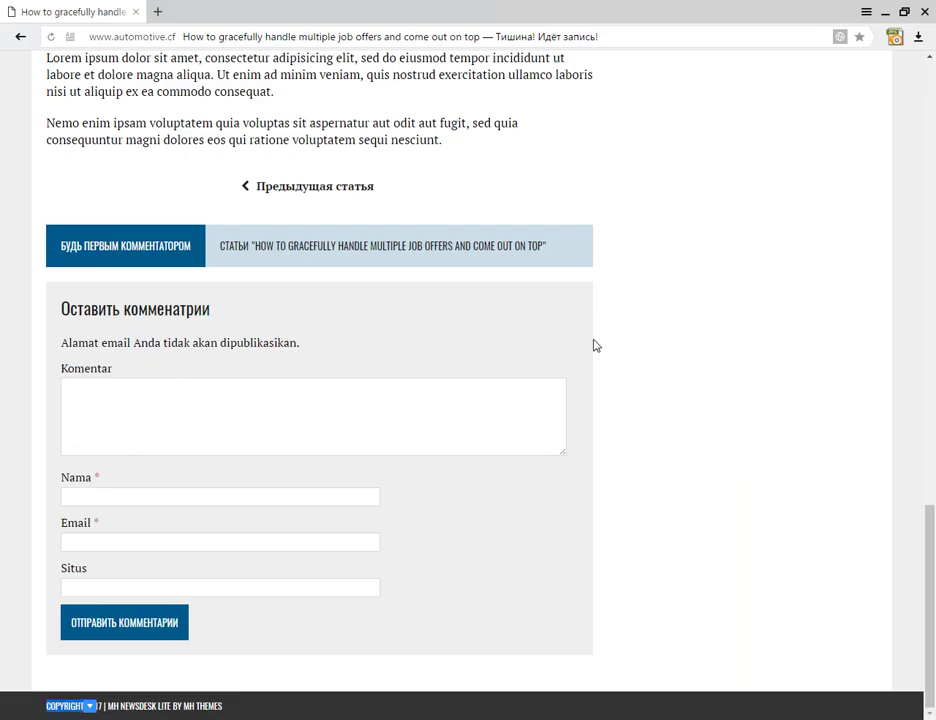
scroll(595, 344, "up", 3)
scroll(594, 345, "up", 10)
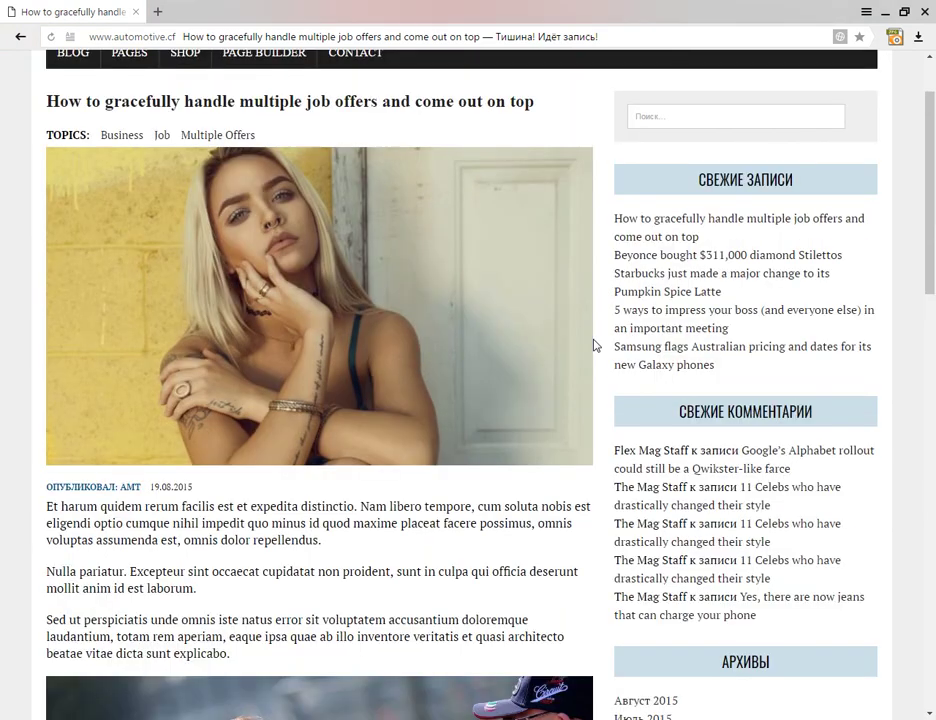
left_click(630, 215)
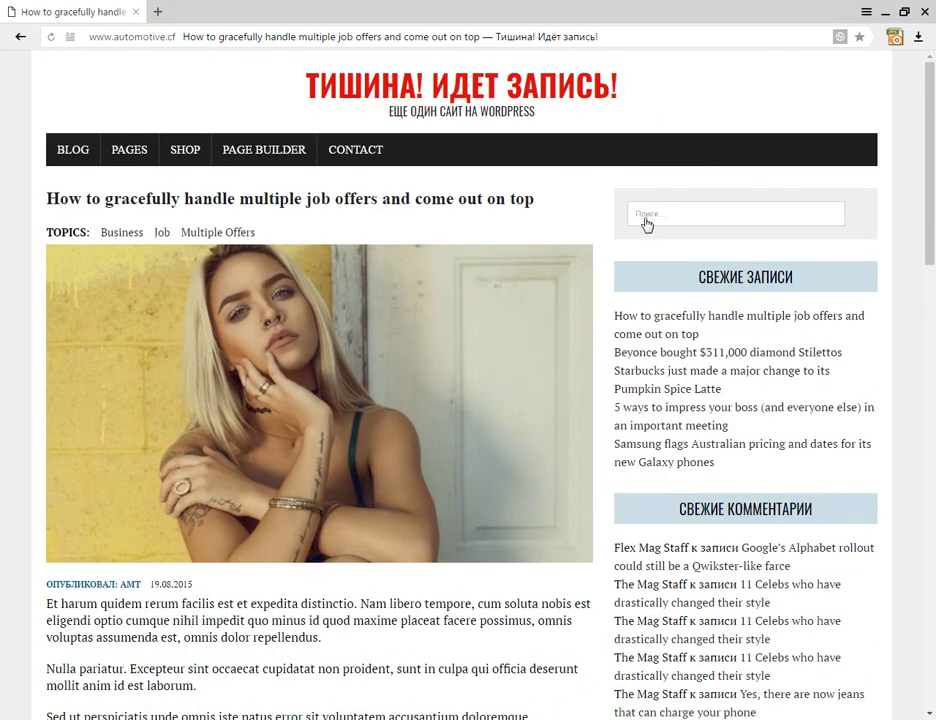
left_click(684, 216)
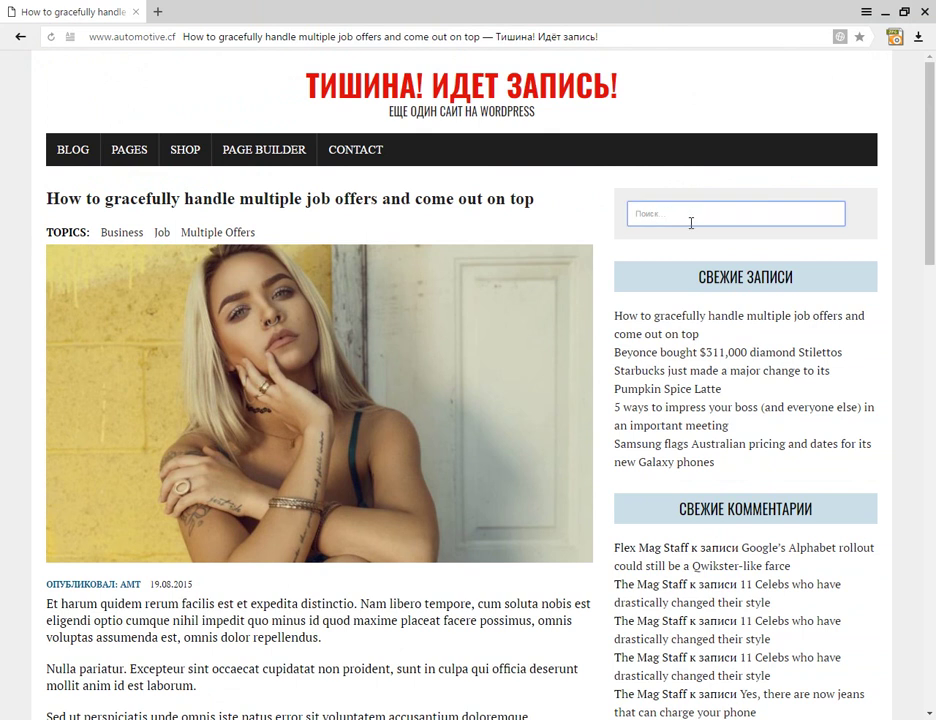
type("гитара")
key("Return")
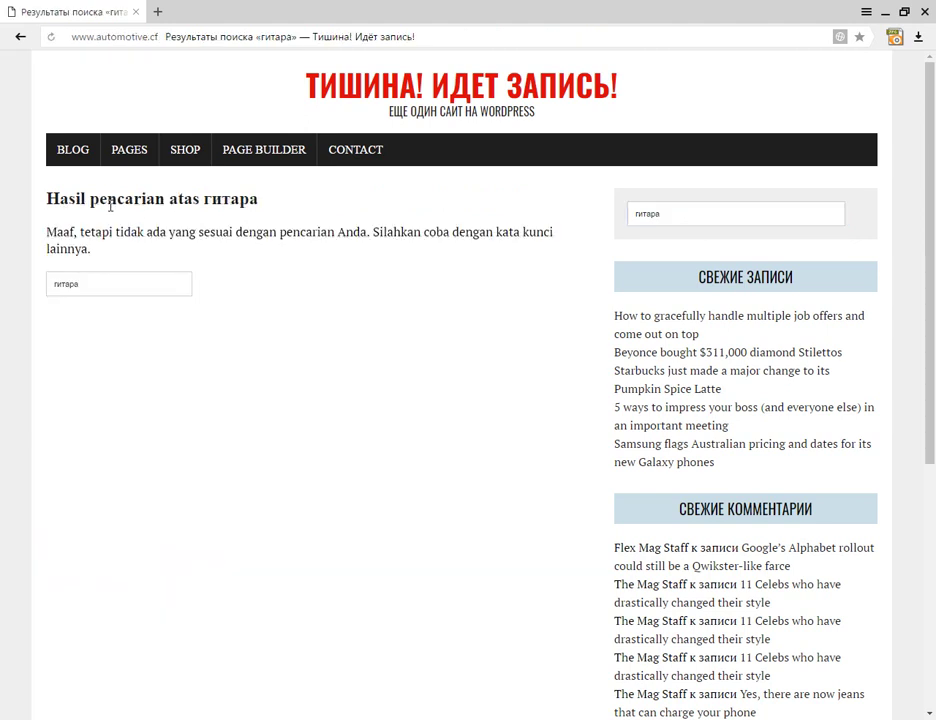
Step: Copy "Hasil pencarian atas" from the results page heading and search for it in the Poedit catalogue
left_click_drag(46, 199, 201, 201)
right_click(186, 202)
left_click(205, 210)
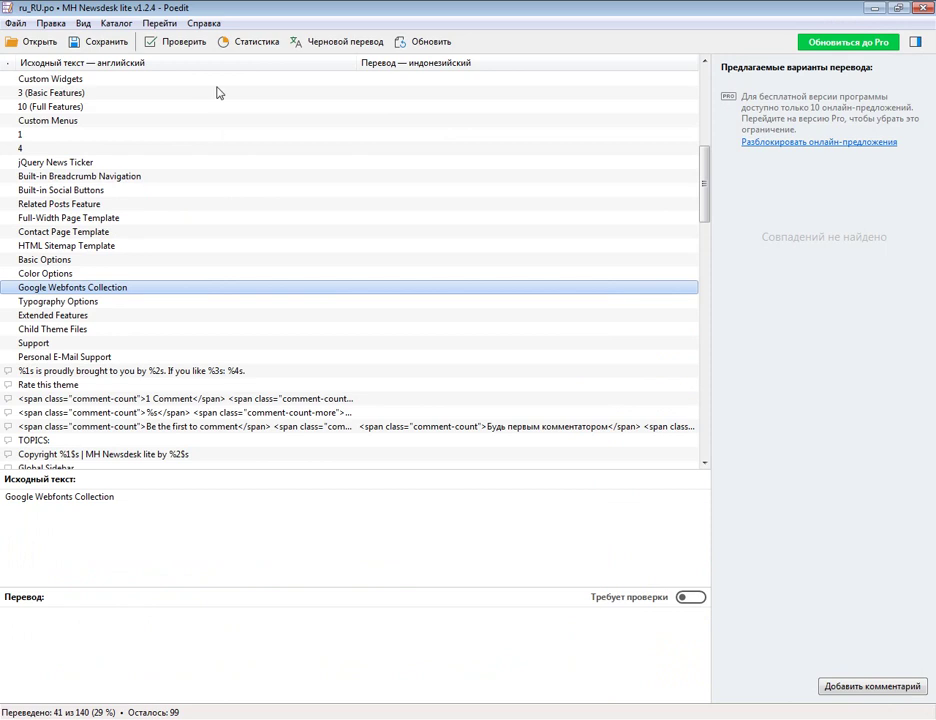
left_click(234, 135)
key("ctrl+f")
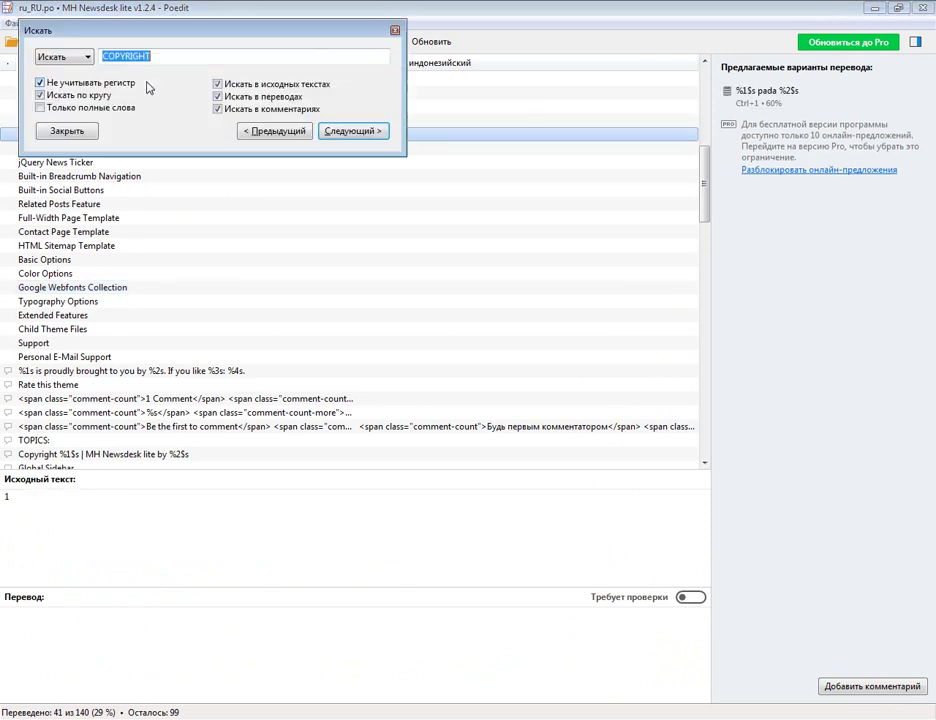
key("ctrl+v")
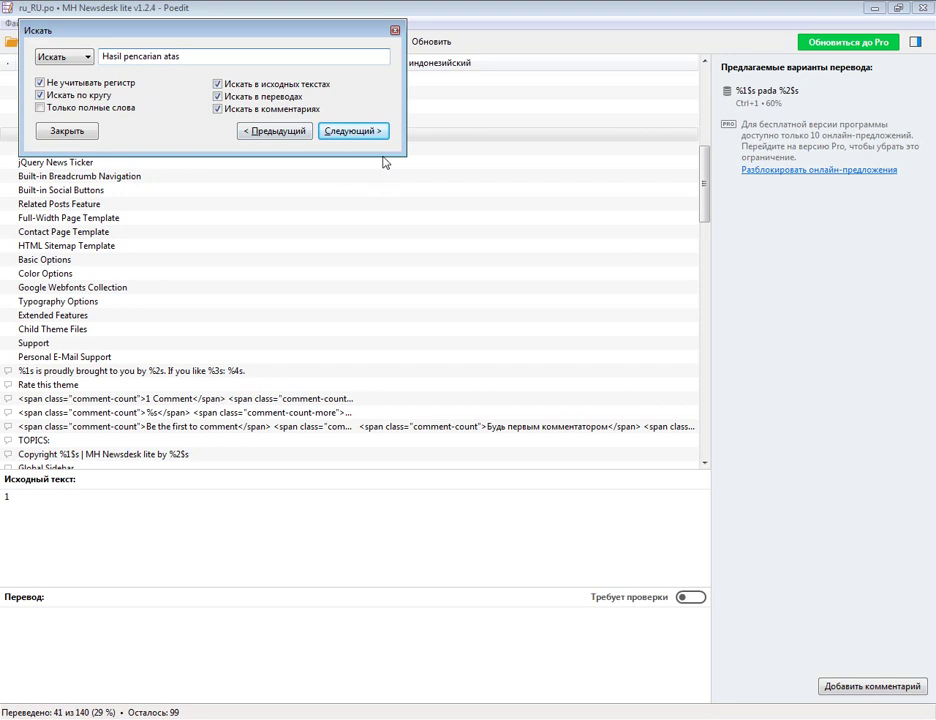
left_click(362, 134)
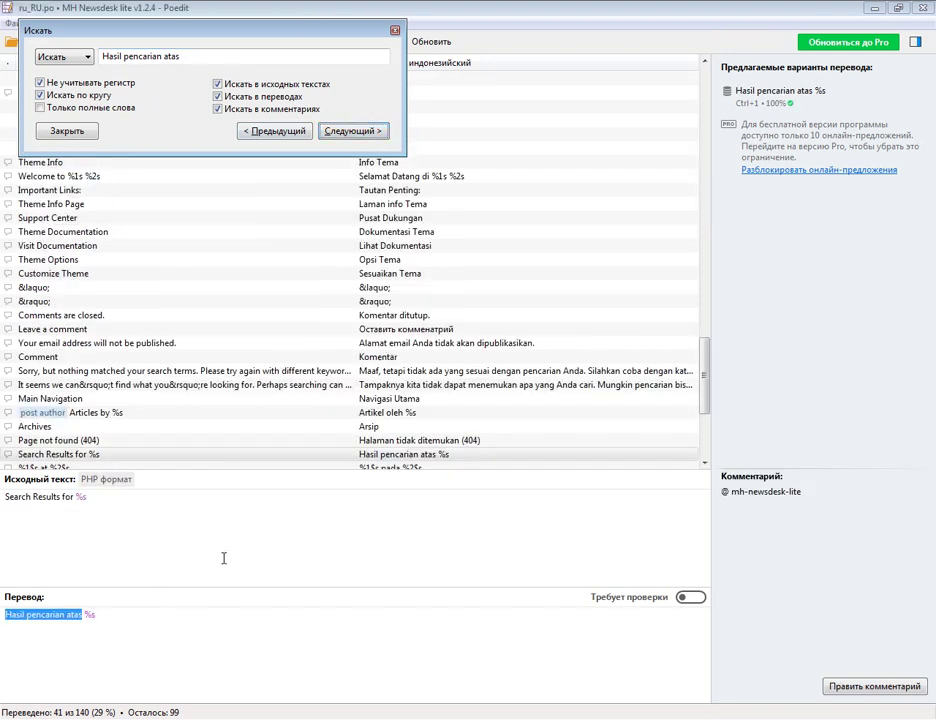
Step: Translate "Search Results for %s" as "Результат поиска по запросу %s", close the search and save the file
key("Delete")
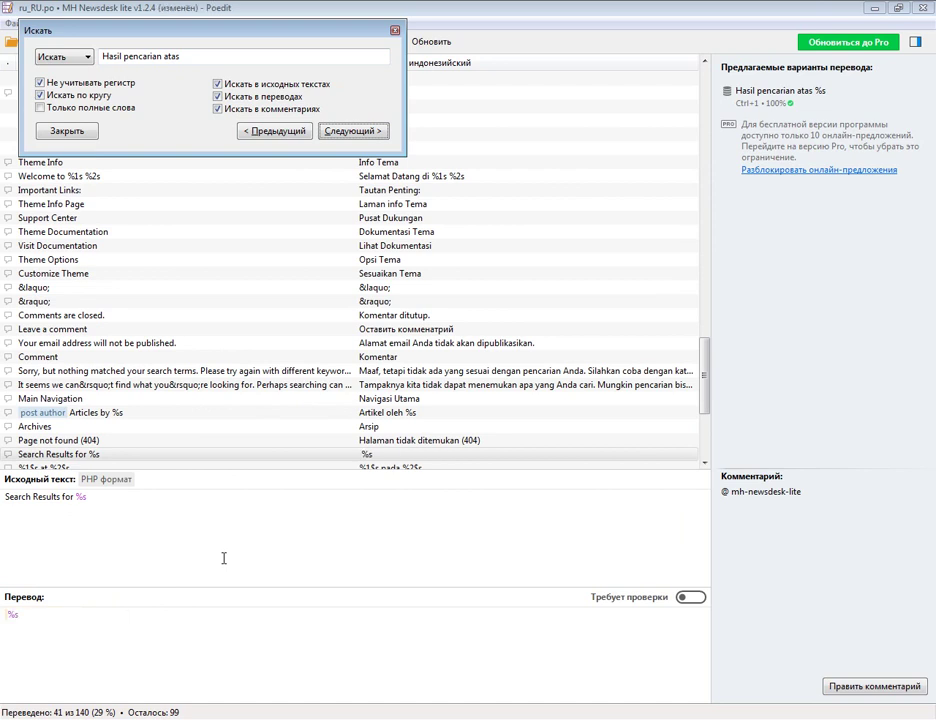
key("ctrl+f")
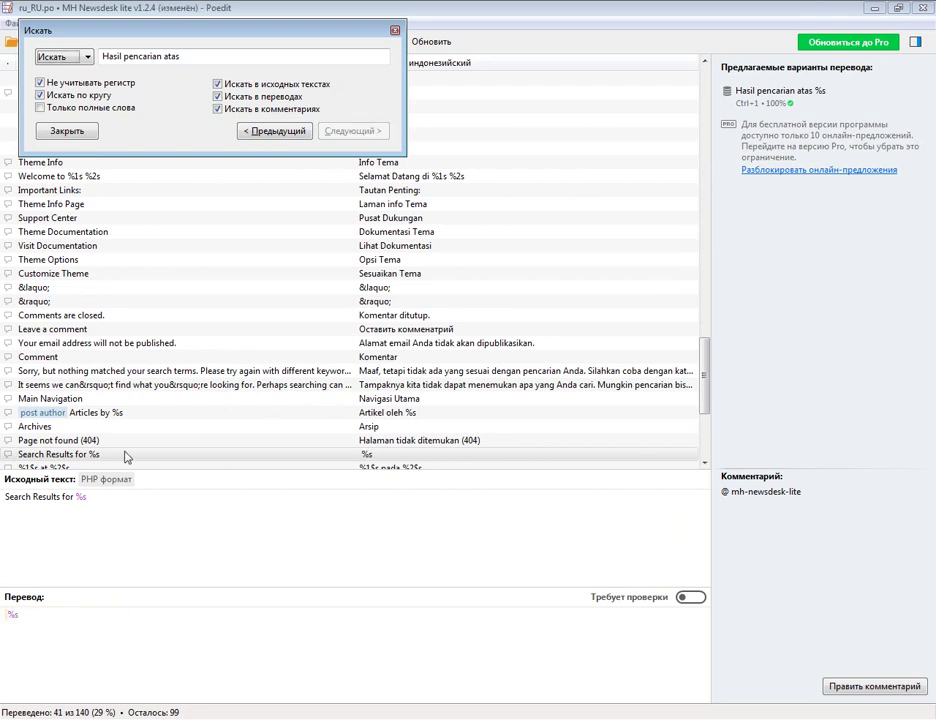
left_click(8, 614)
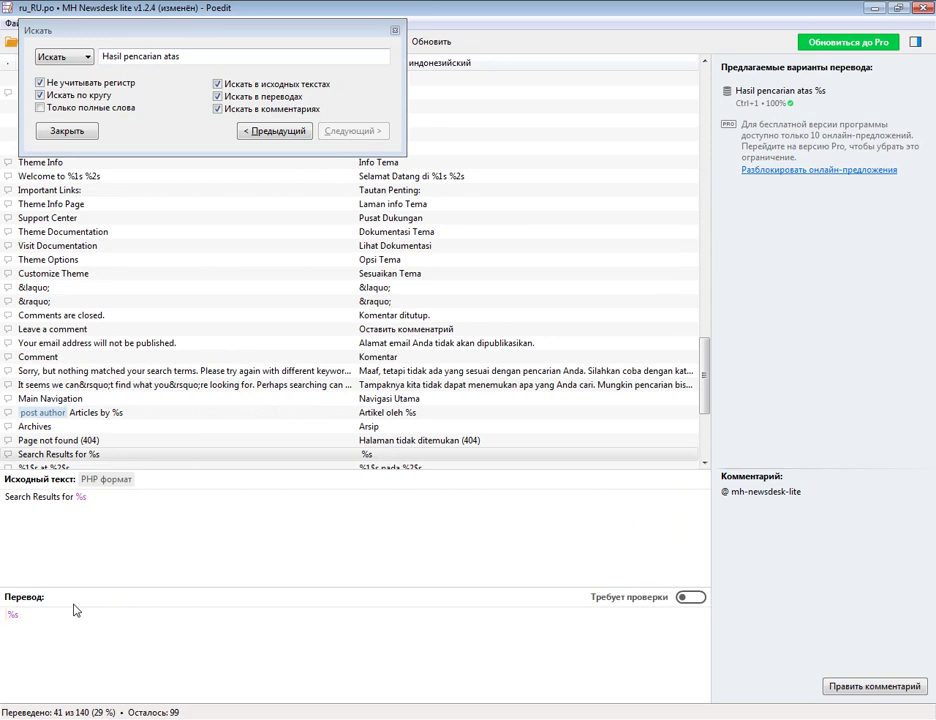
type("Результат  ")
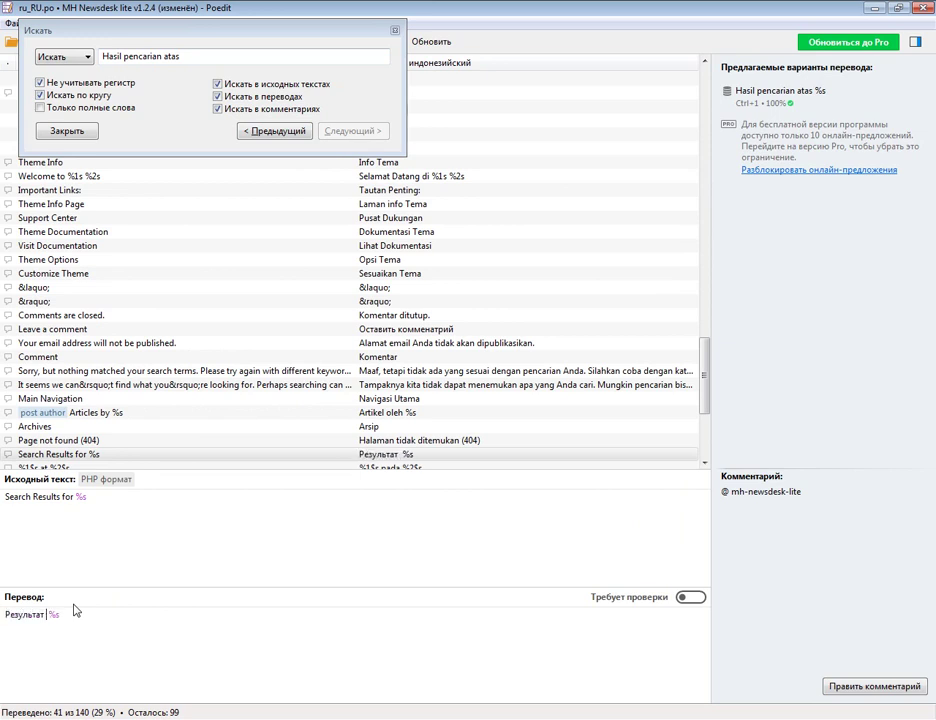
type("поиска по з")
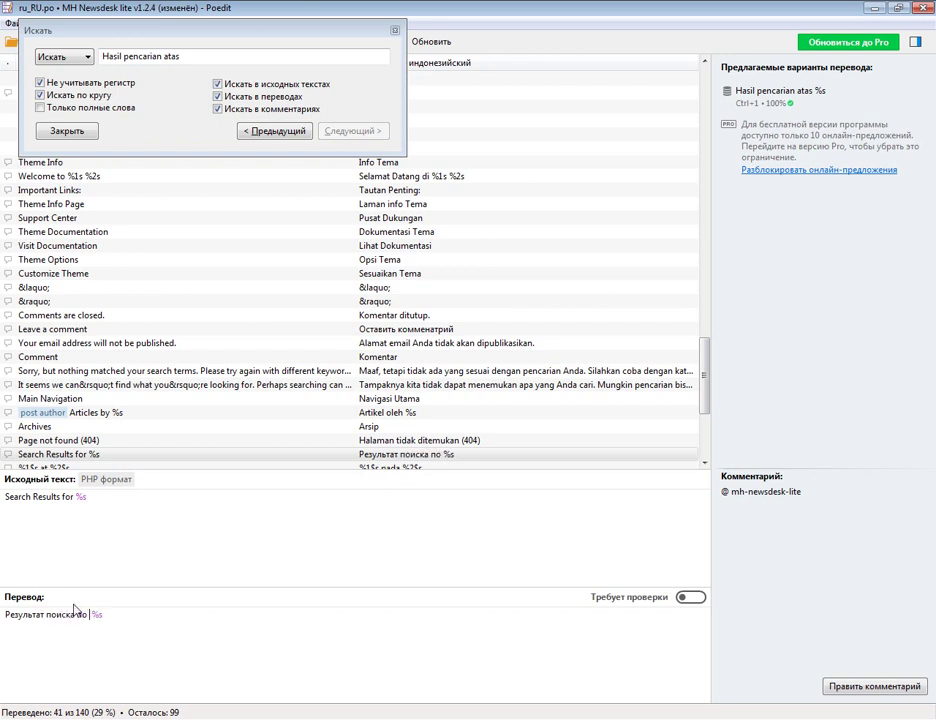
type("апросу")
left_click(394, 30)
left_click(100, 41)
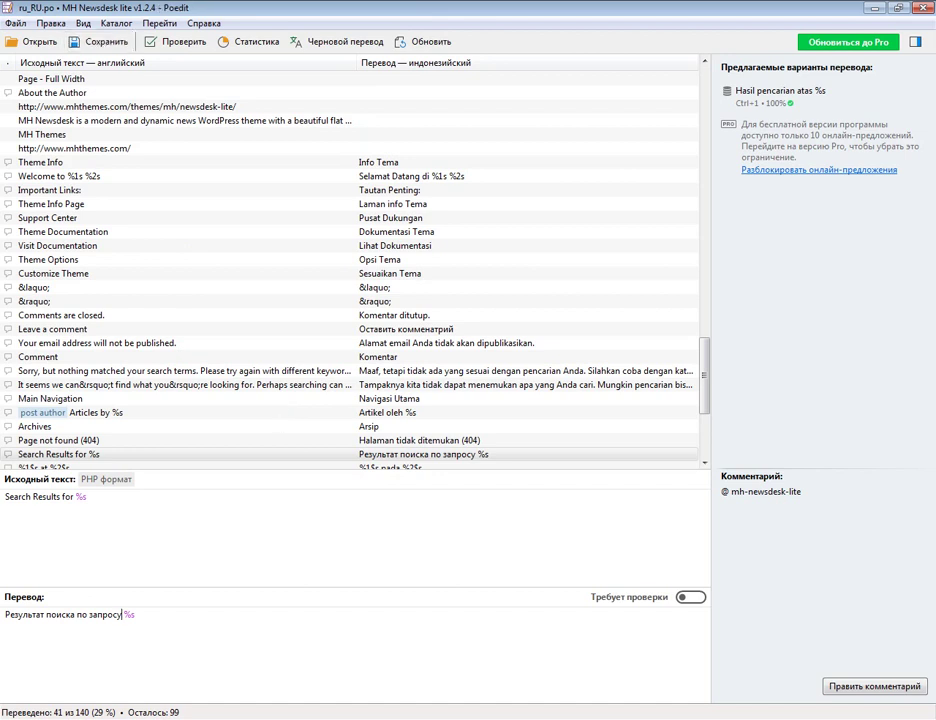
Step: Switch to Total Commander and upload both ru_RU files from Downloads to the theme's languages folder, overwriting the server copies
key("alt+Tab")
left_click(526, 142)
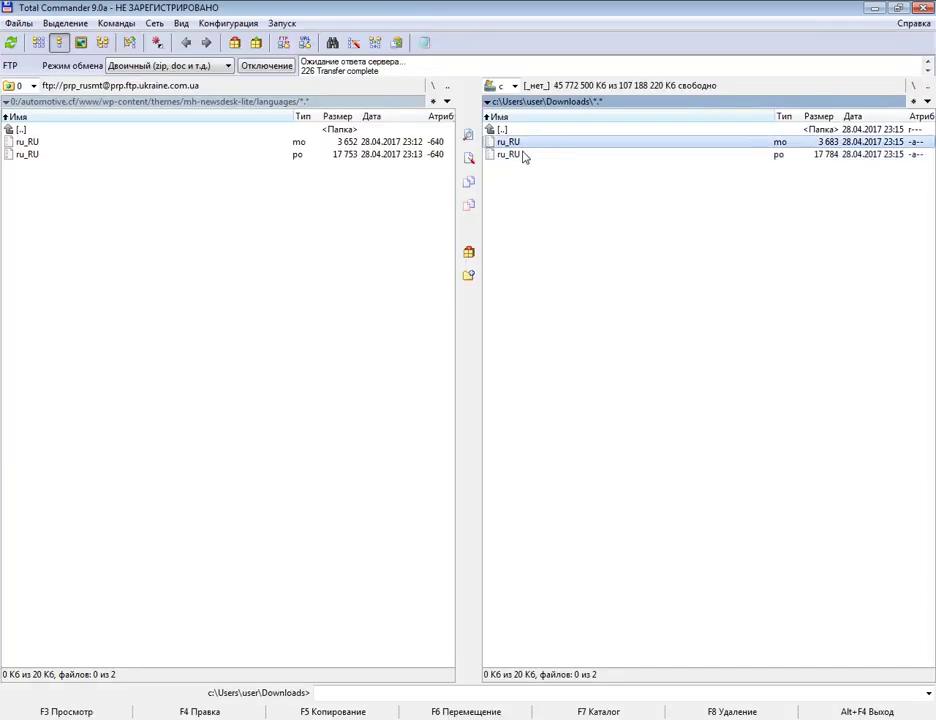
left_click(523, 156, "shift")
left_click_drag(528, 160, 309, 307)
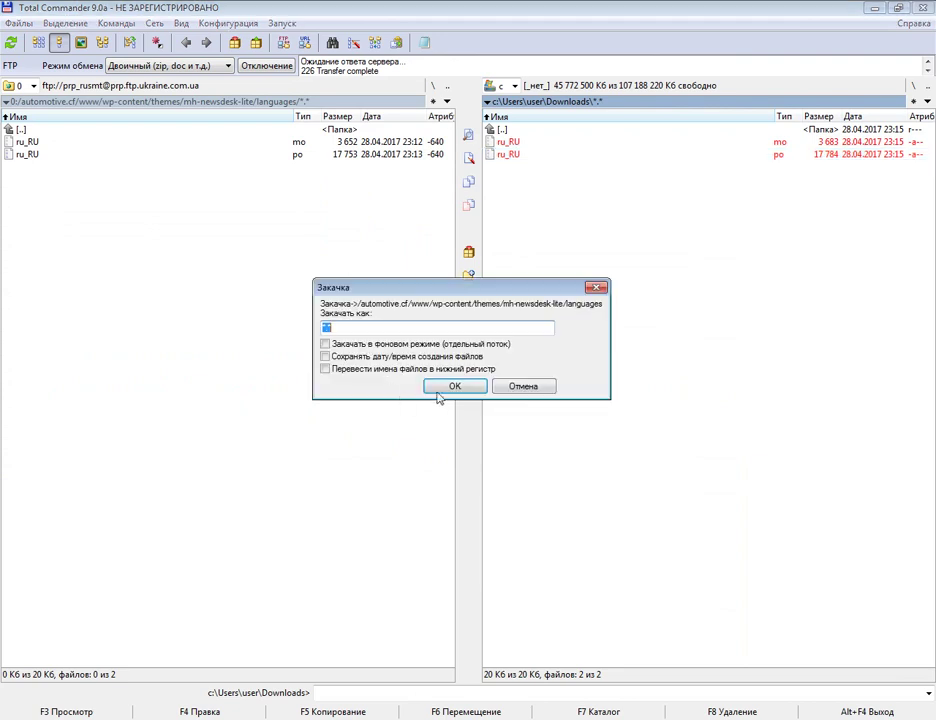
left_click(445, 390)
left_click(450, 401)
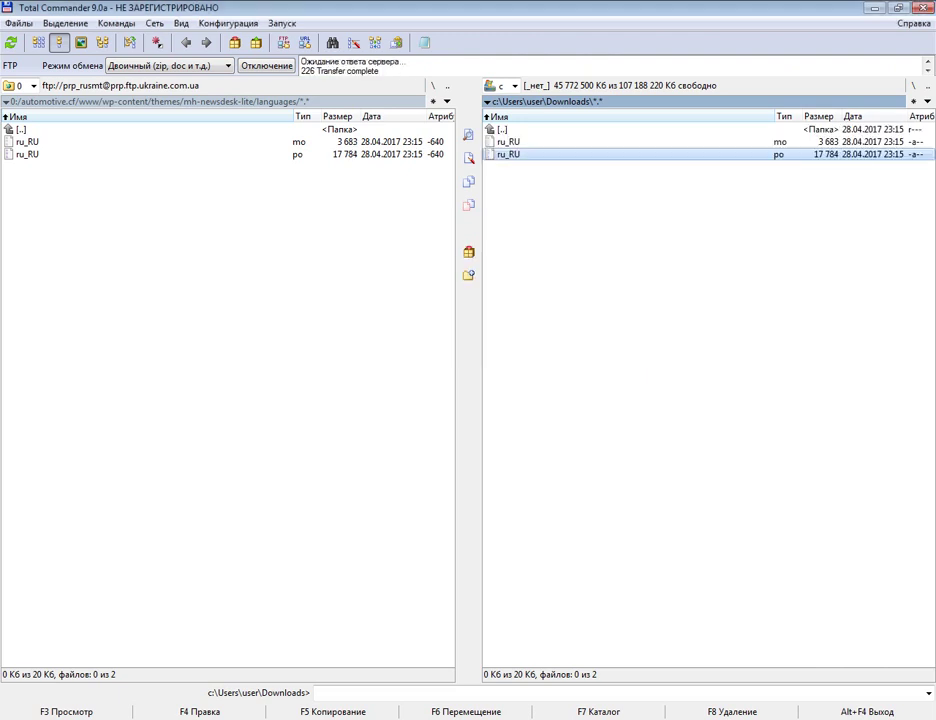
Step: Switch to the browser, reload the search results page for "гитара" and check its heading
key("alt+Tab")
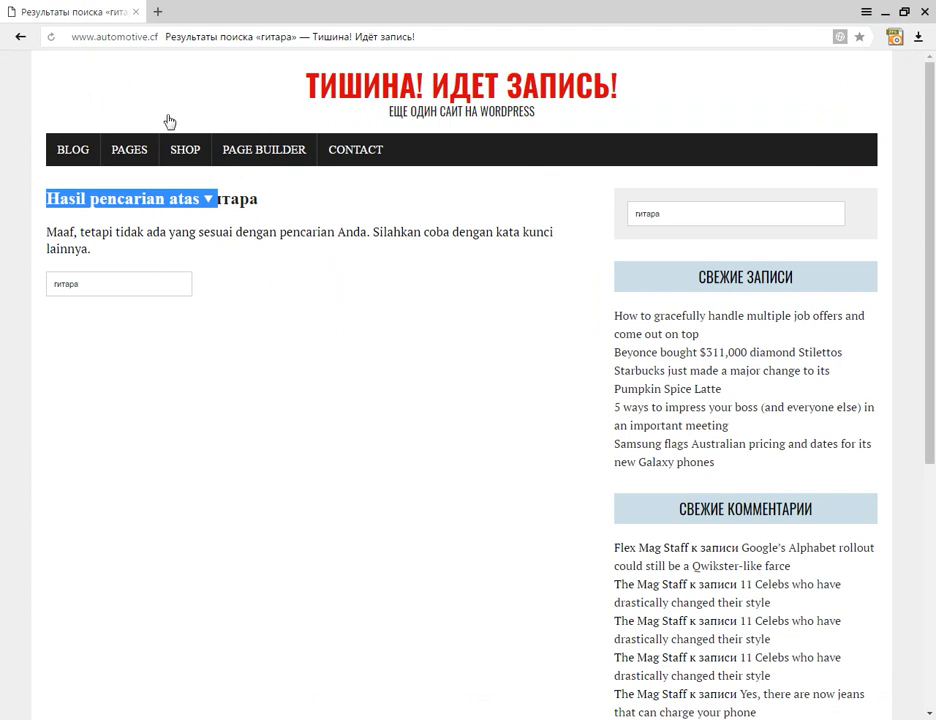
left_click(50, 37)
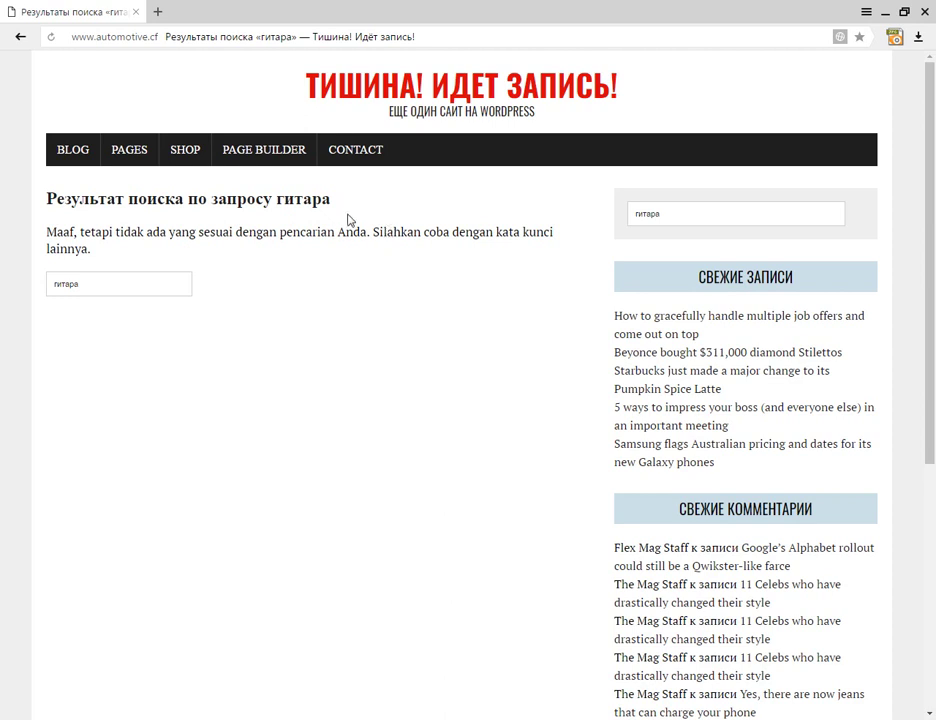
scroll(258, 320, "down", 4)
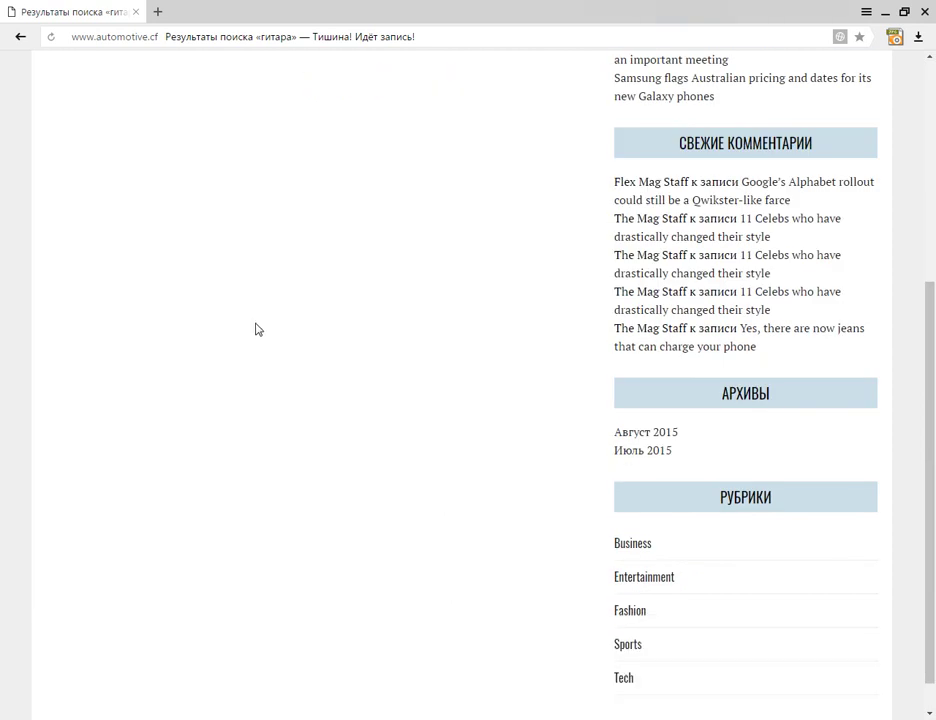
scroll(258, 332, "up", 5)
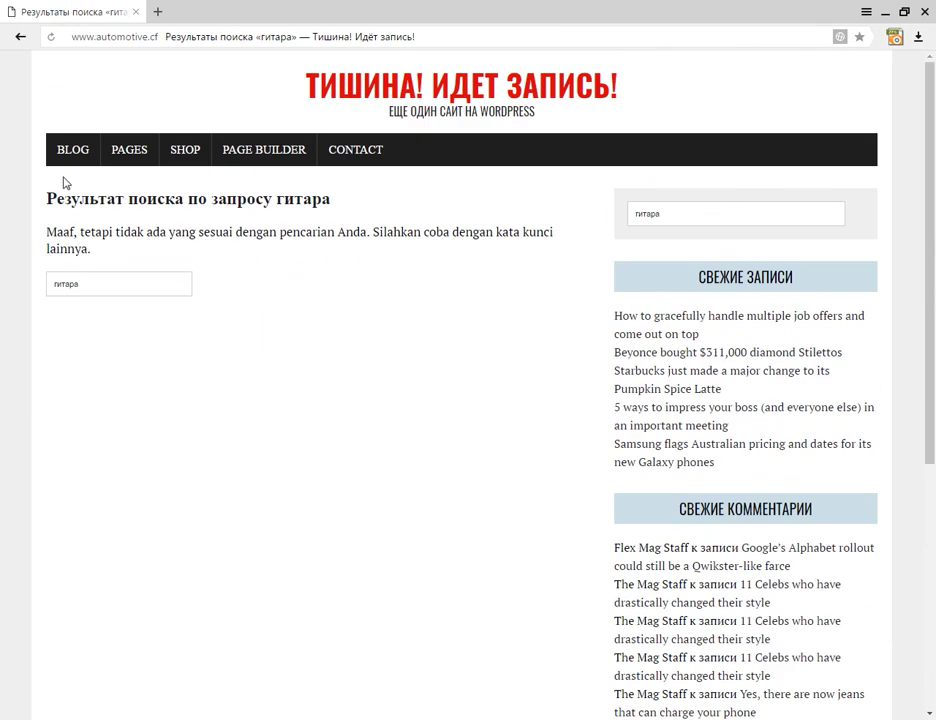
Step: Open the site's home page and review its posts, sidebar and footer for untranslated text
left_click(370, 93)
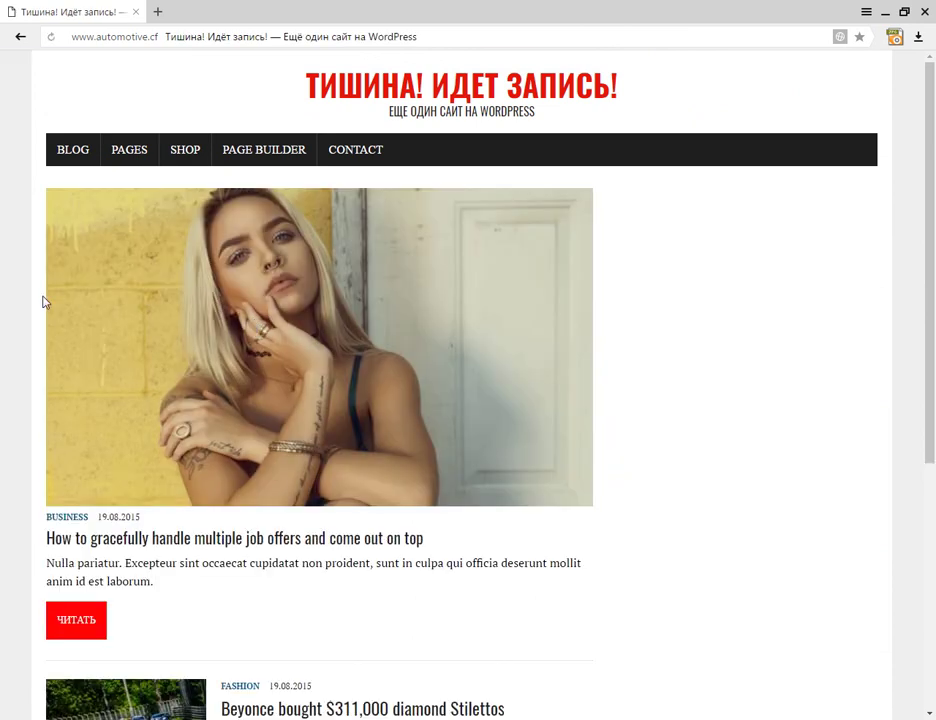
scroll(43, 302, "down", 3)
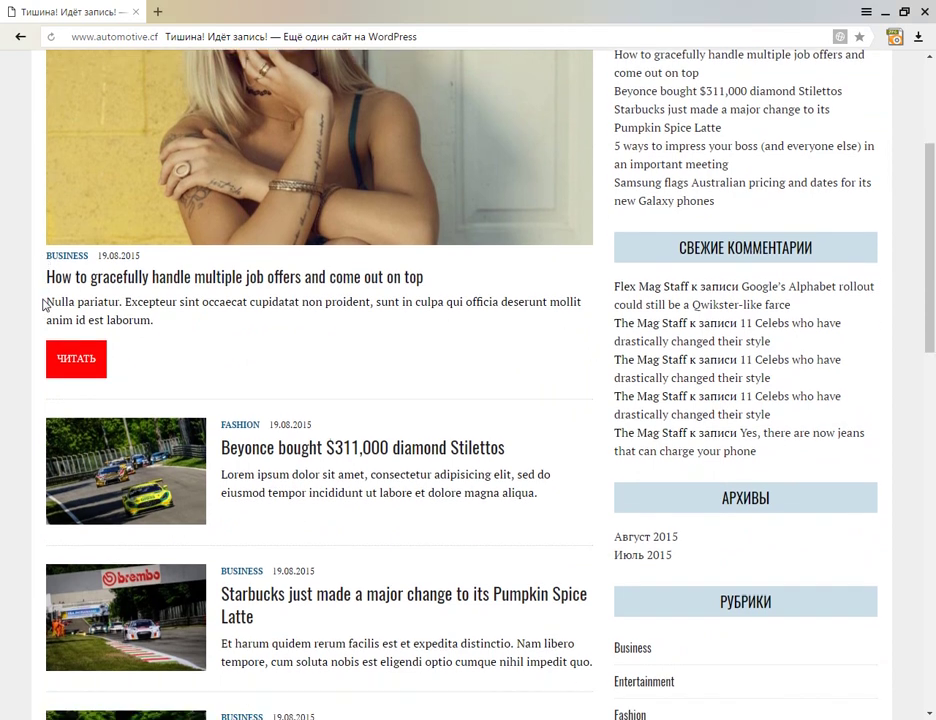
scroll(43, 302, "down", 3)
scroll(43, 303, "down", 3)
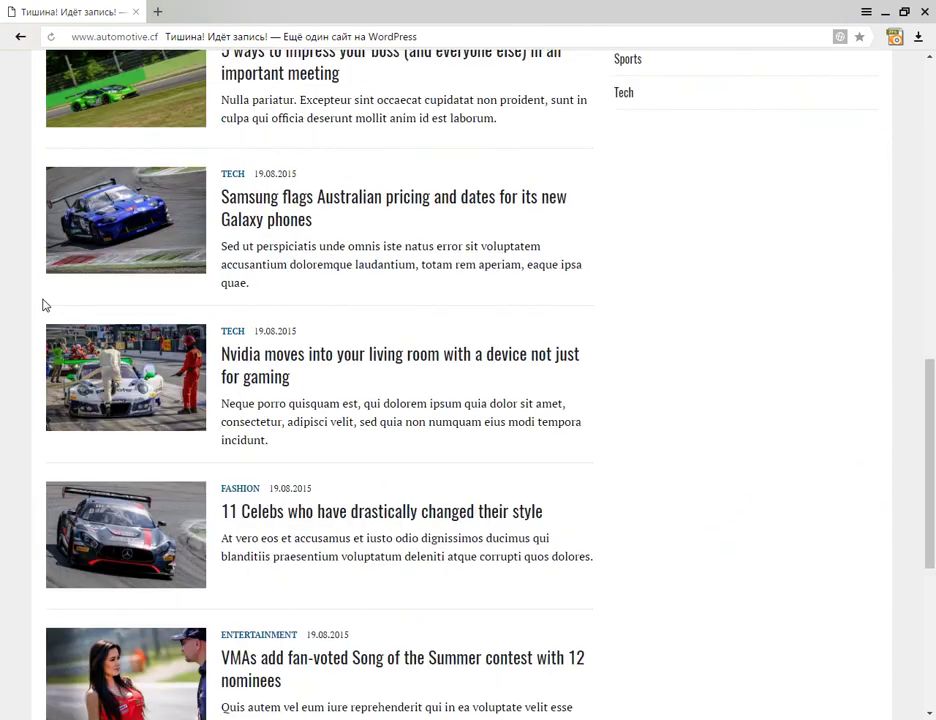
scroll(43, 302, "down", 3)
scroll(41, 318, "down", 3)
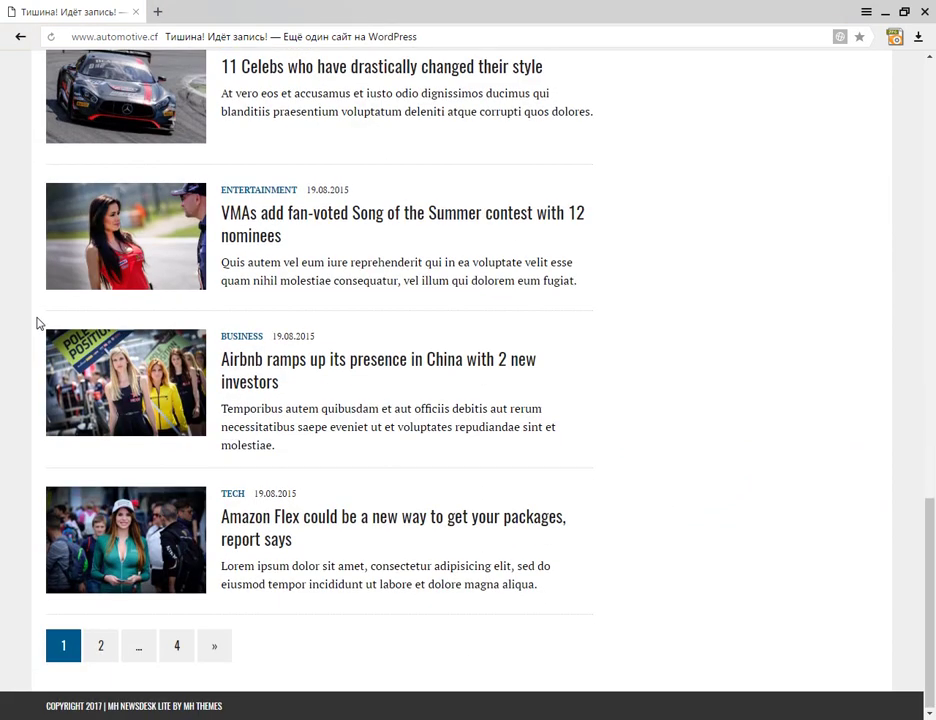
scroll(38, 322, "up", 4)
scroll(33, 322, "up", 2)
scroll(33, 324, "down", 6)
scroll(572, 380, "up", 10)
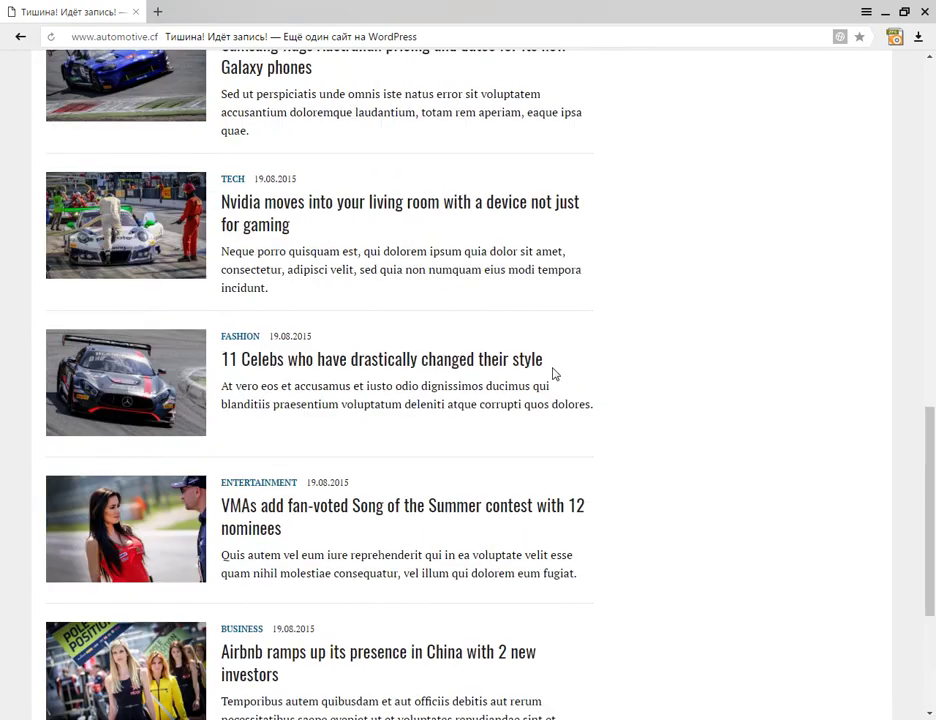
scroll(543, 366, "up", 2)
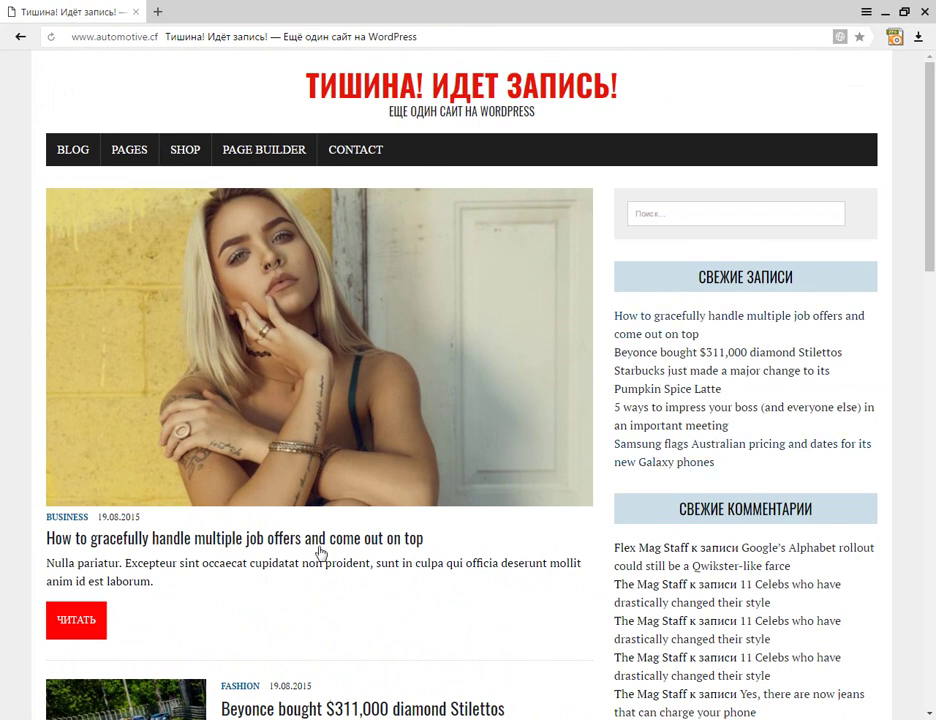
scroll(267, 591, "down", 3)
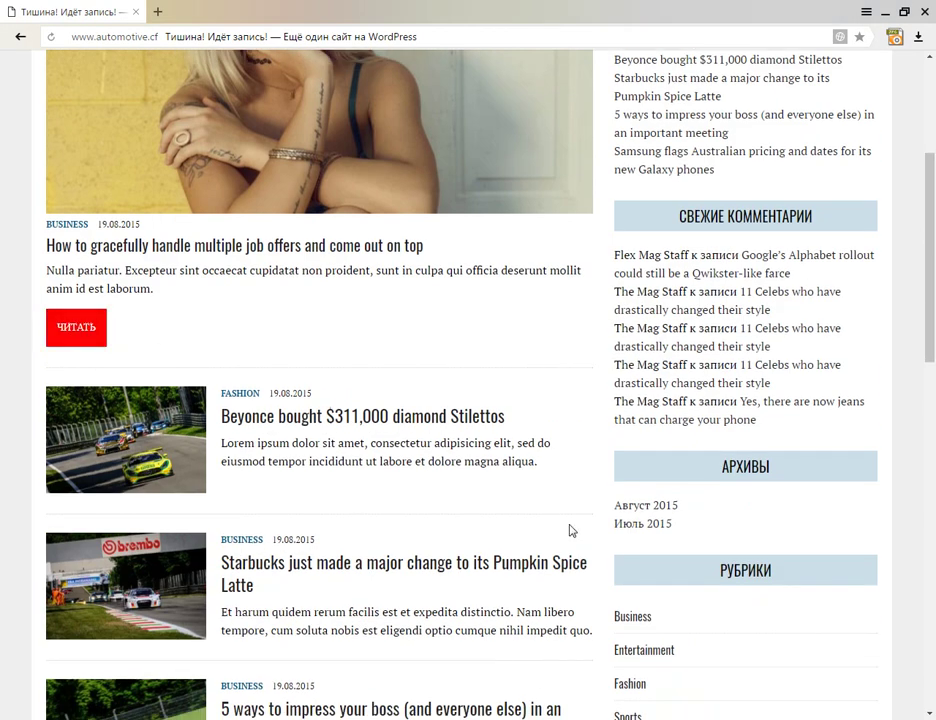
Step: Switch to Poedit and review the catalogue's strings, including "Welcome to MH Newsdesk lite" and the "Need any help with configuring %s?" entry
key("alt+Tab")
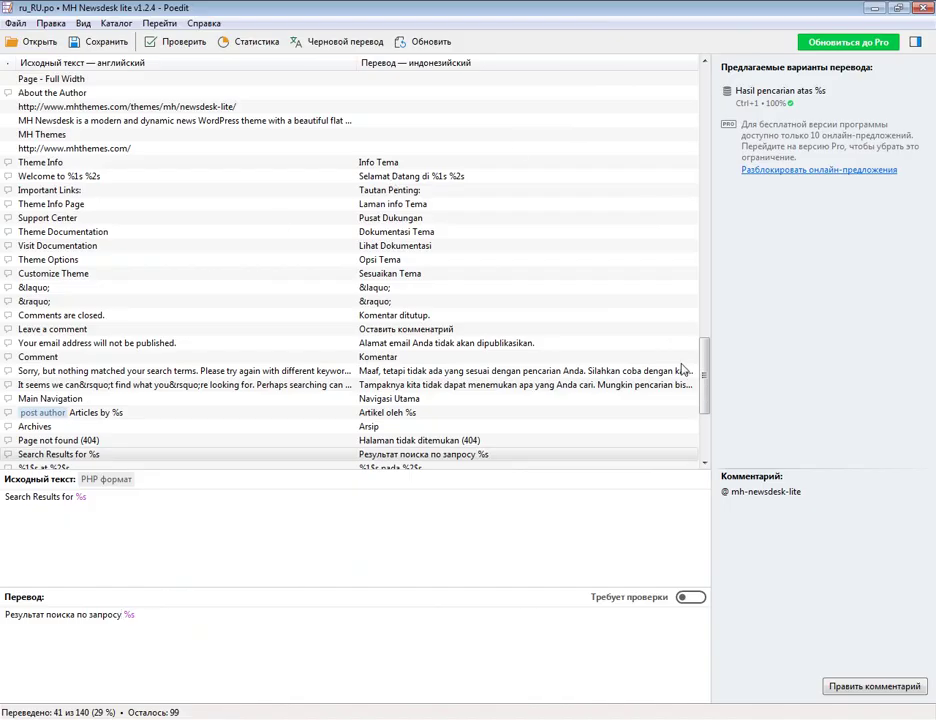
left_click_drag(703, 390, 701, 453)
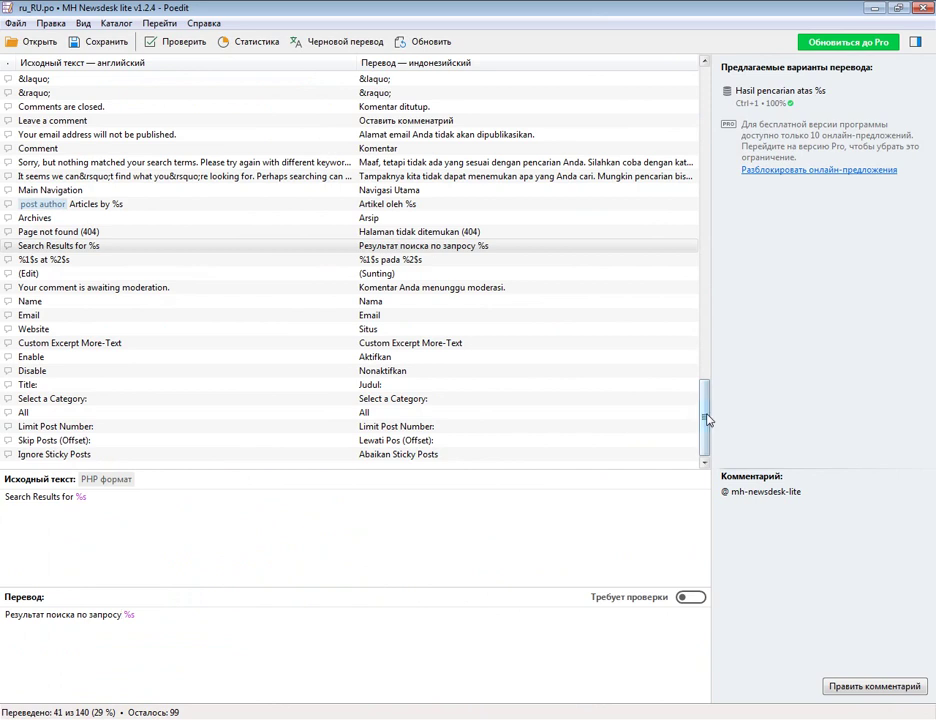
left_click_drag(705, 420, 706, 415)
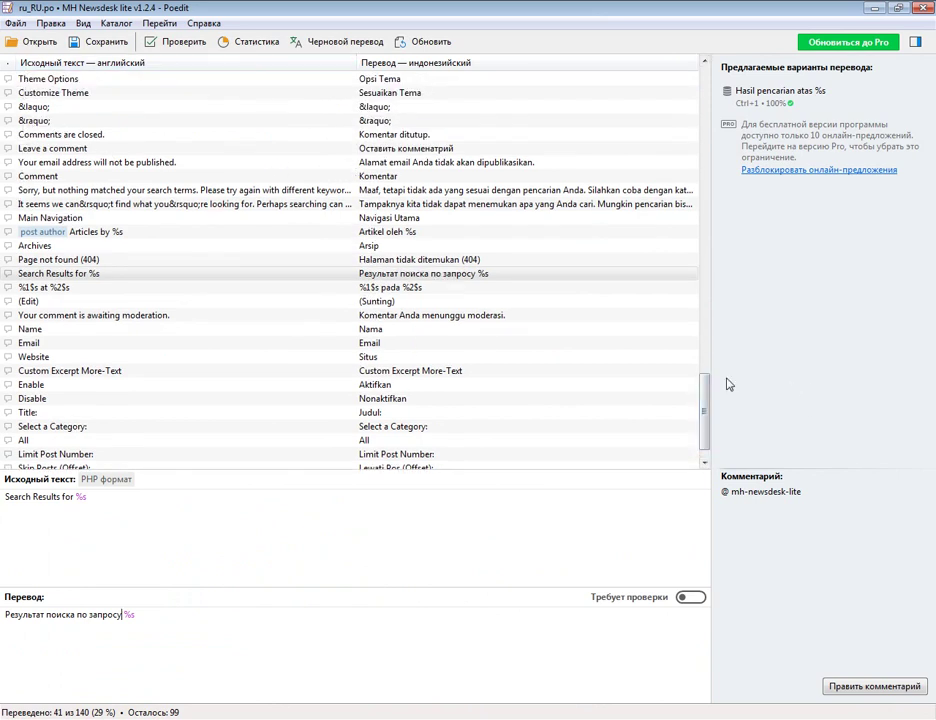
left_click_drag(706, 405, 706, 95)
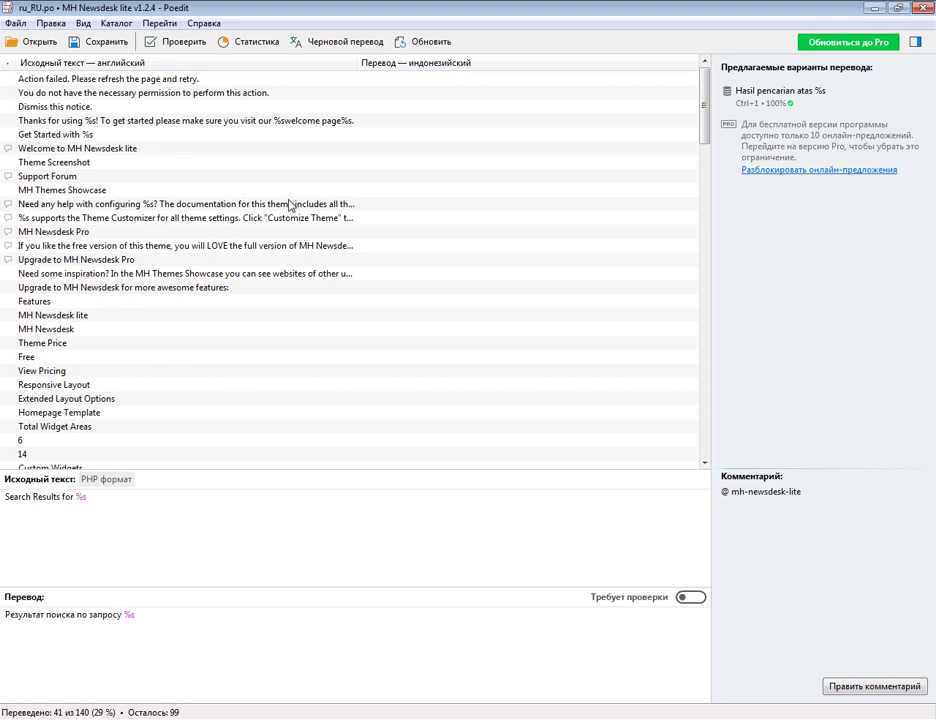
left_click(285, 148)
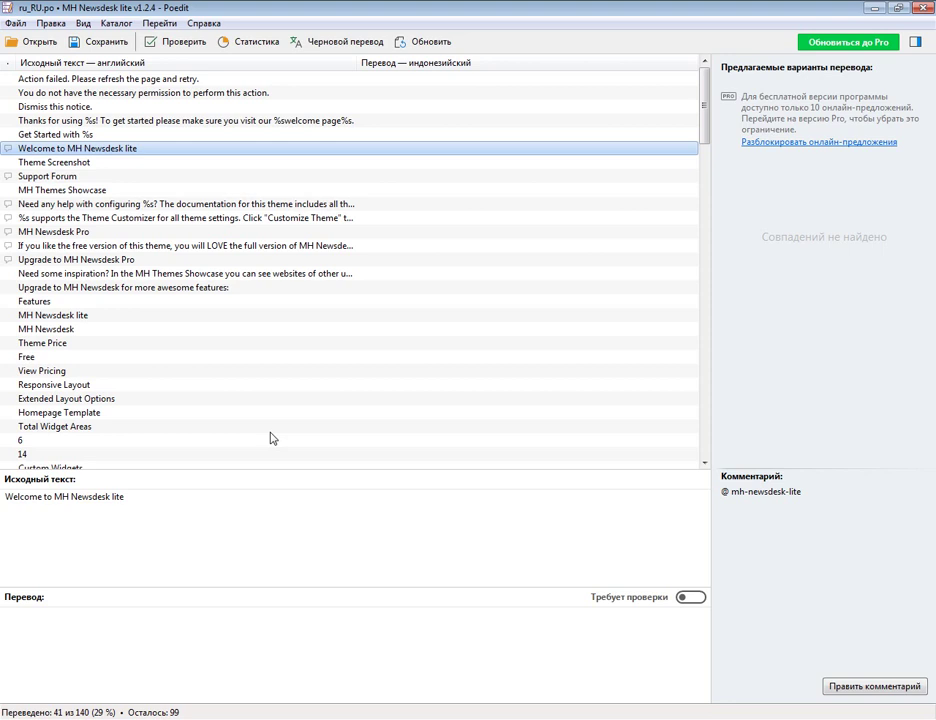
left_click(147, 524)
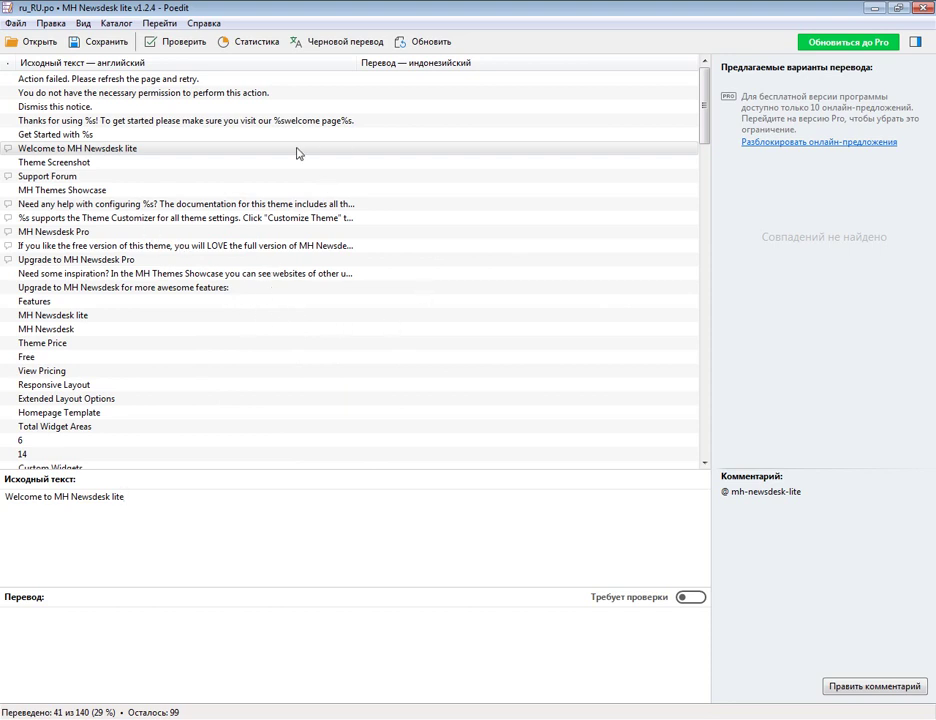
left_click(285, 205)
scroll(300, 212, "down", 4)
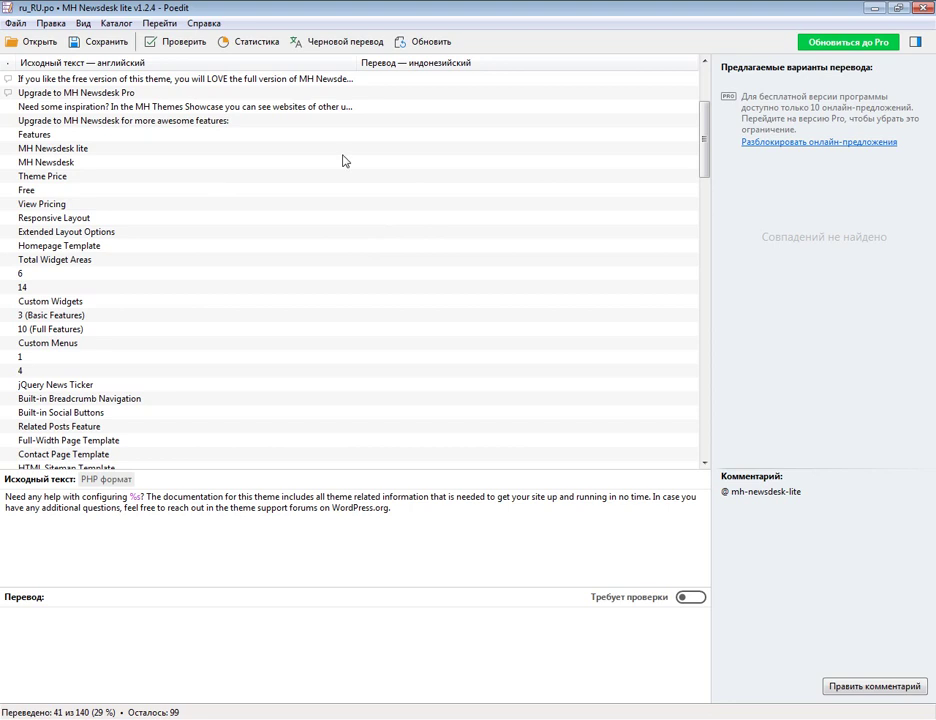
left_click(427, 136)
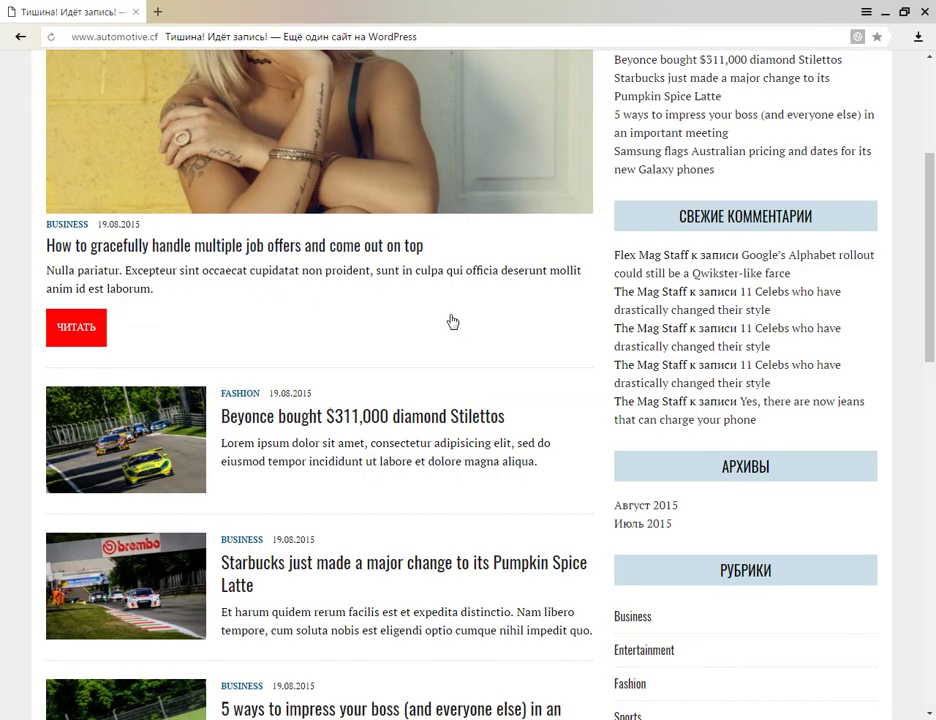
scroll(452, 321, "up", 3)
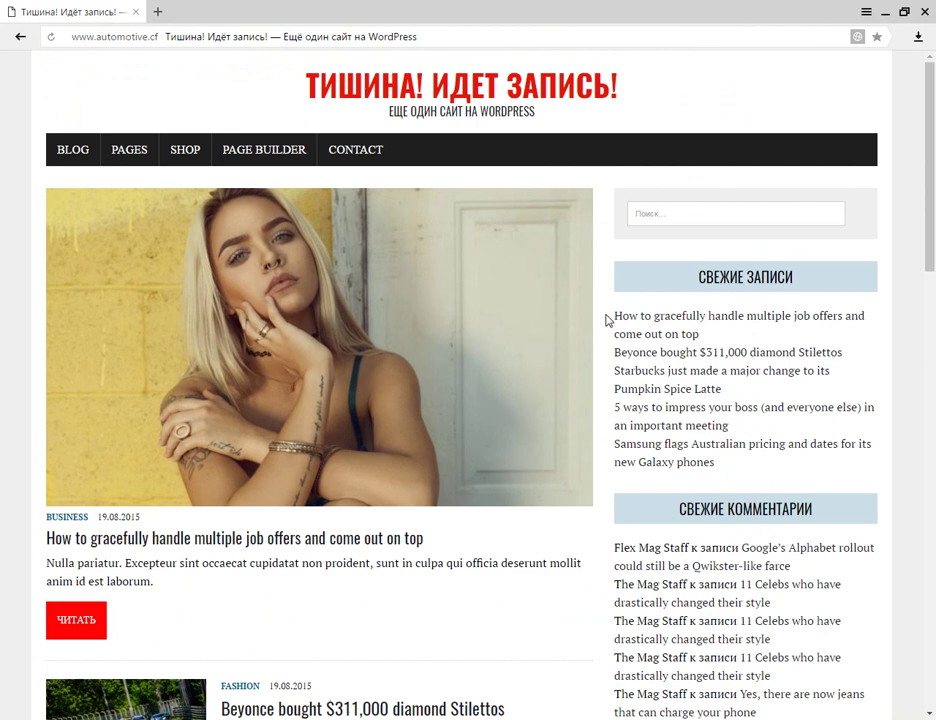
scroll(606, 320, "down", 3)
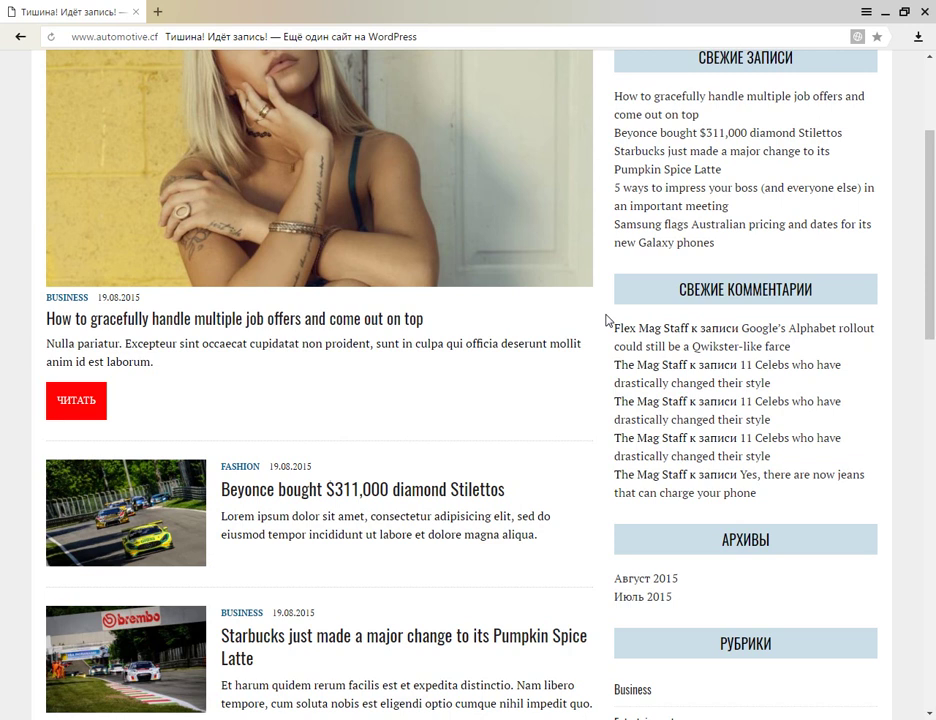
scroll(606, 320, "up", 3)
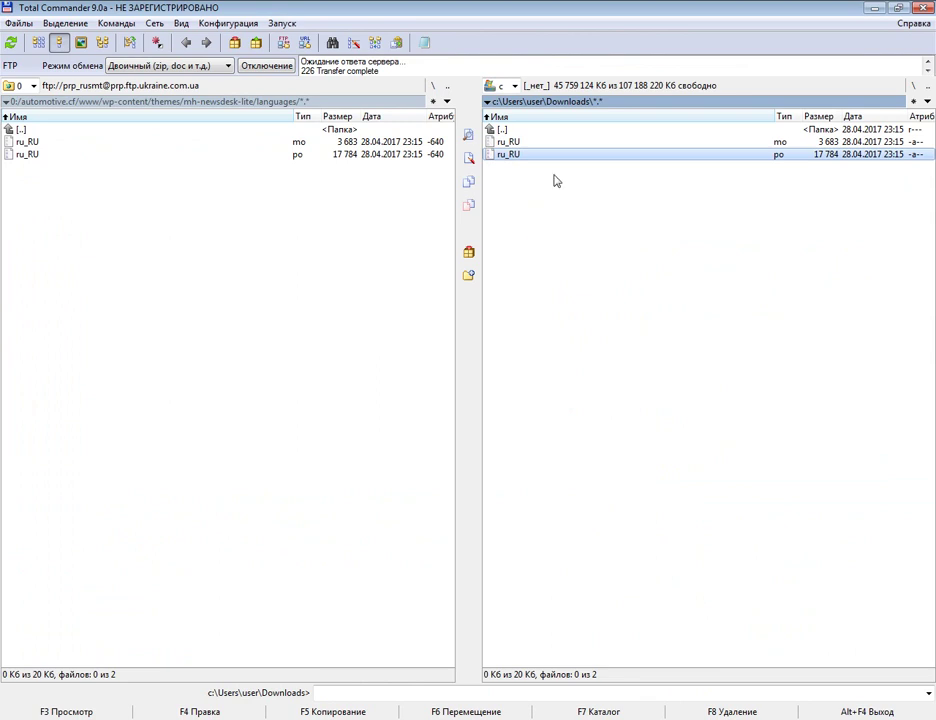
left_click(506, 144)
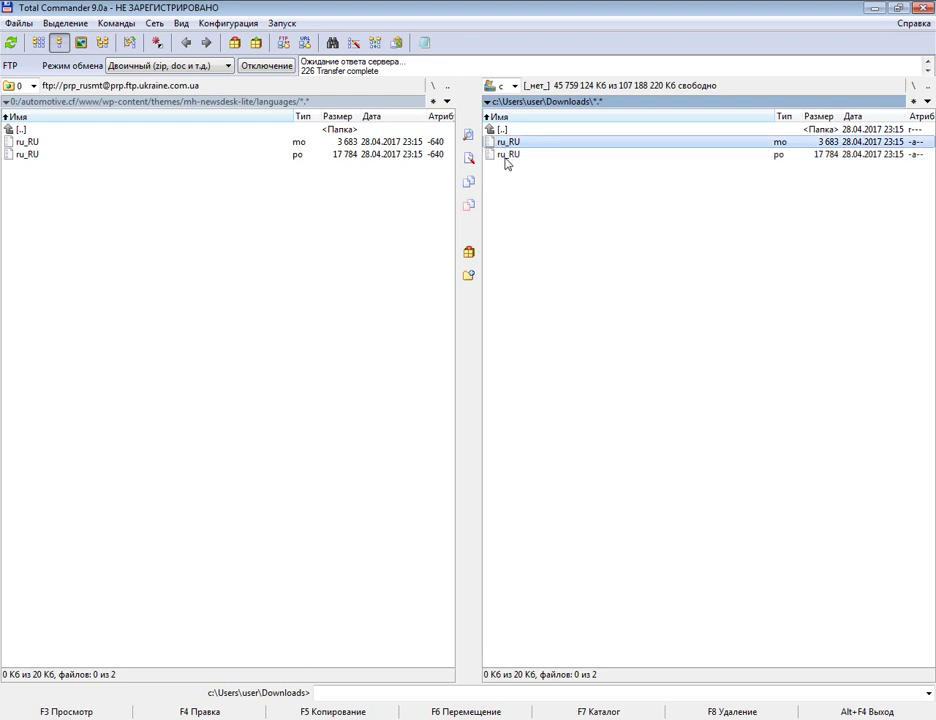
left_click(506, 156)
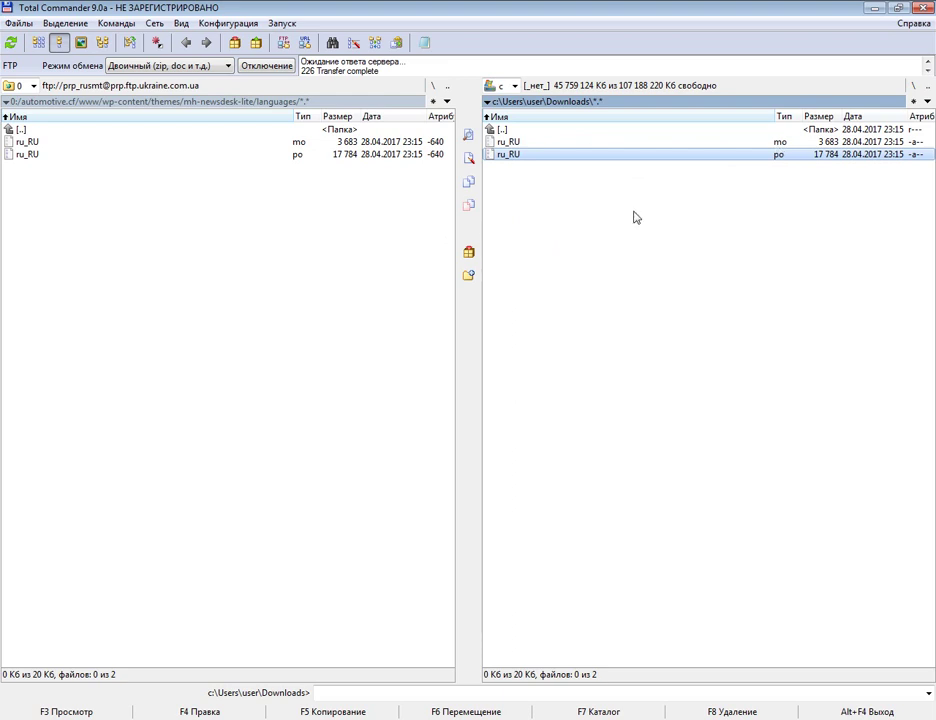
Step: Minimize Total Commander, launch Folder Find Text from the desktop, maximize it and view the choices for the search folder
left_click(874, 12)
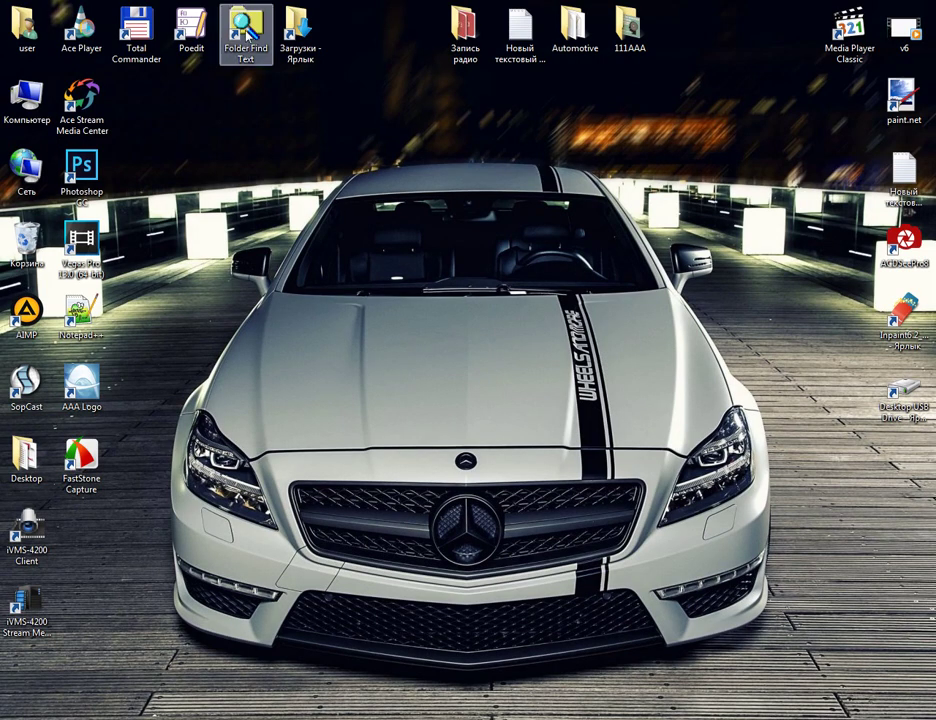
double_click(244, 28)
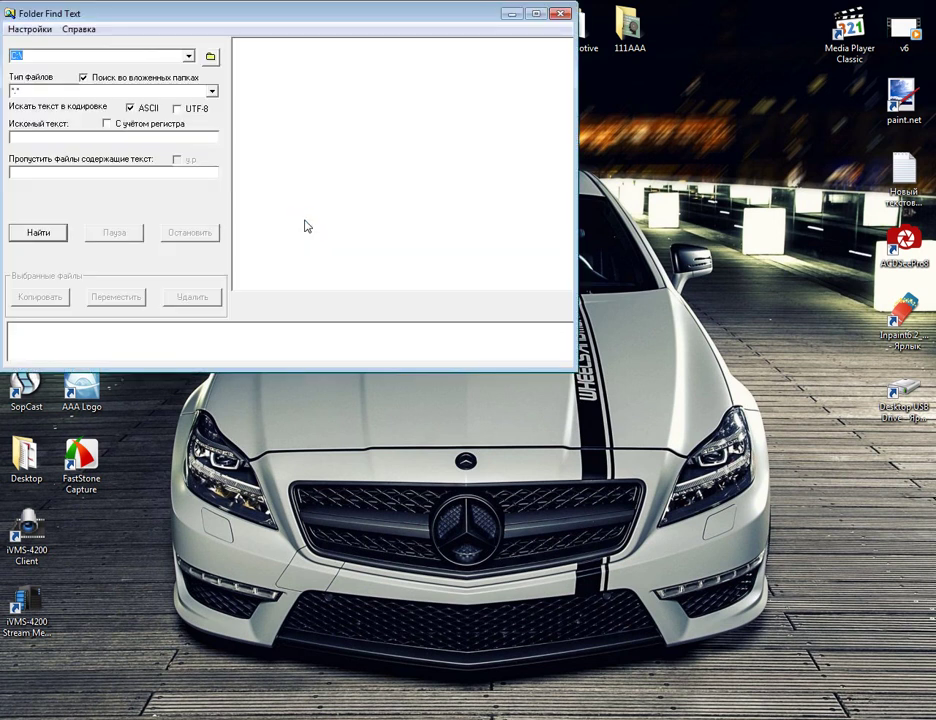
left_click(536, 14)
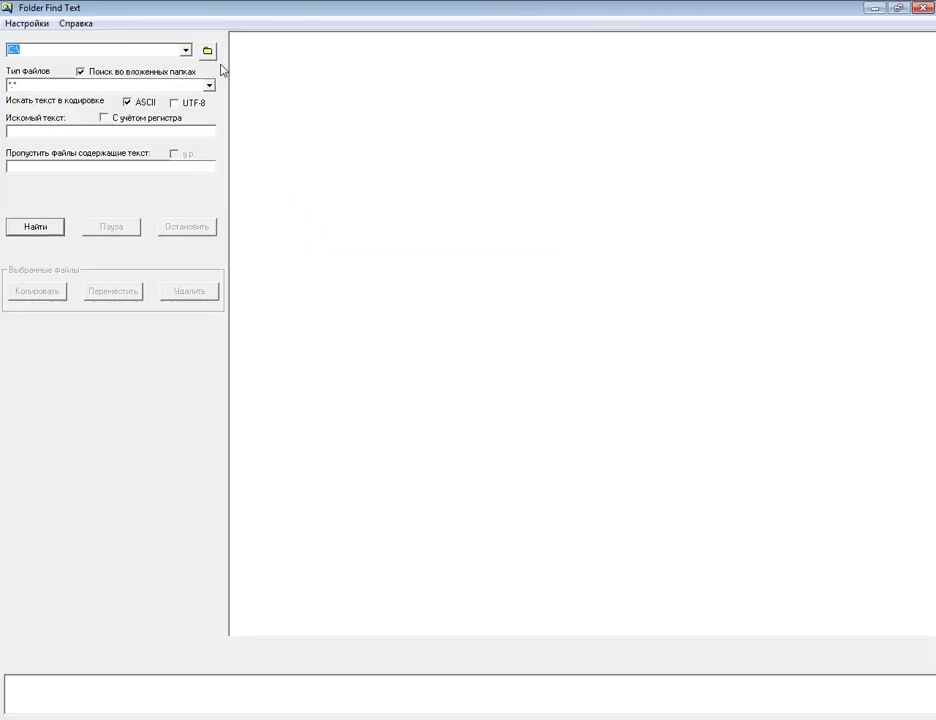
left_click(184, 52)
left_click(184, 52)
Step: Switch to Total Commander and go up two levels from the theme's languages folder on the server
key("alt+Tab")
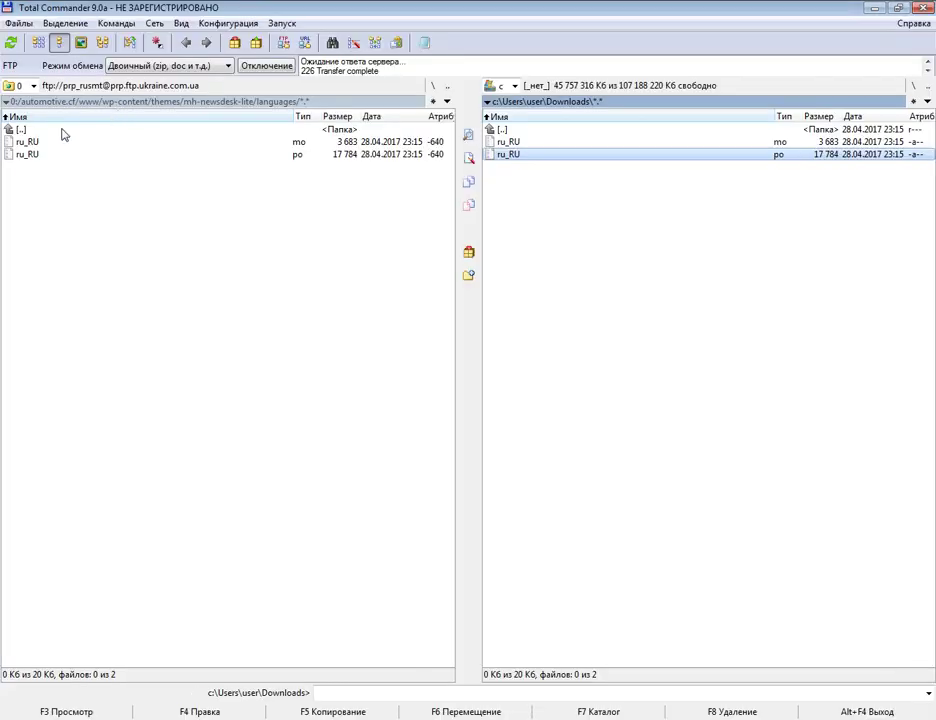
double_click(62, 131)
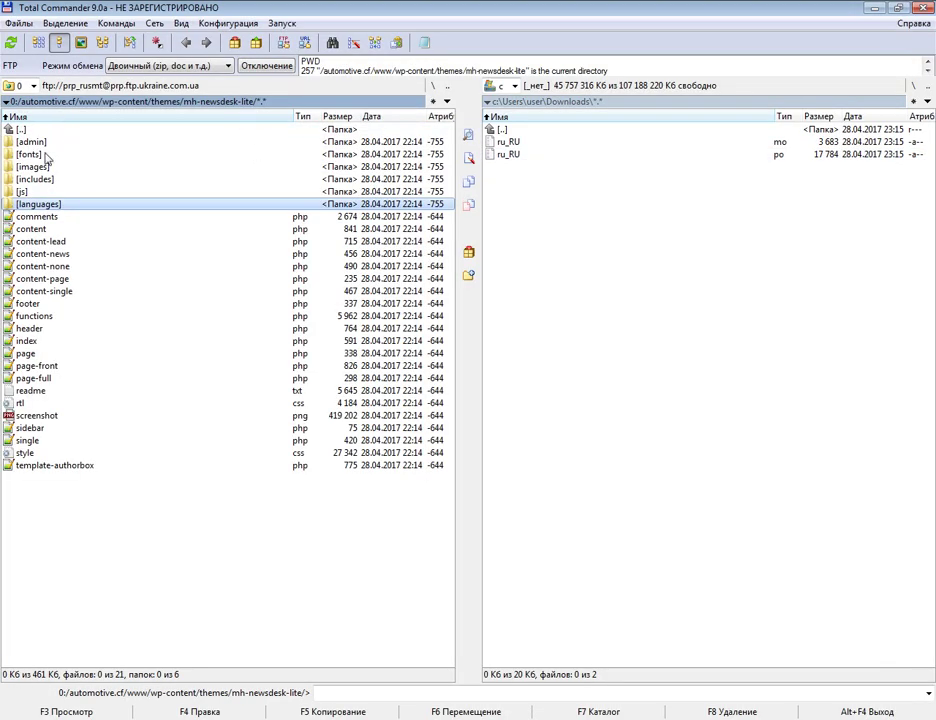
double_click(22, 130)
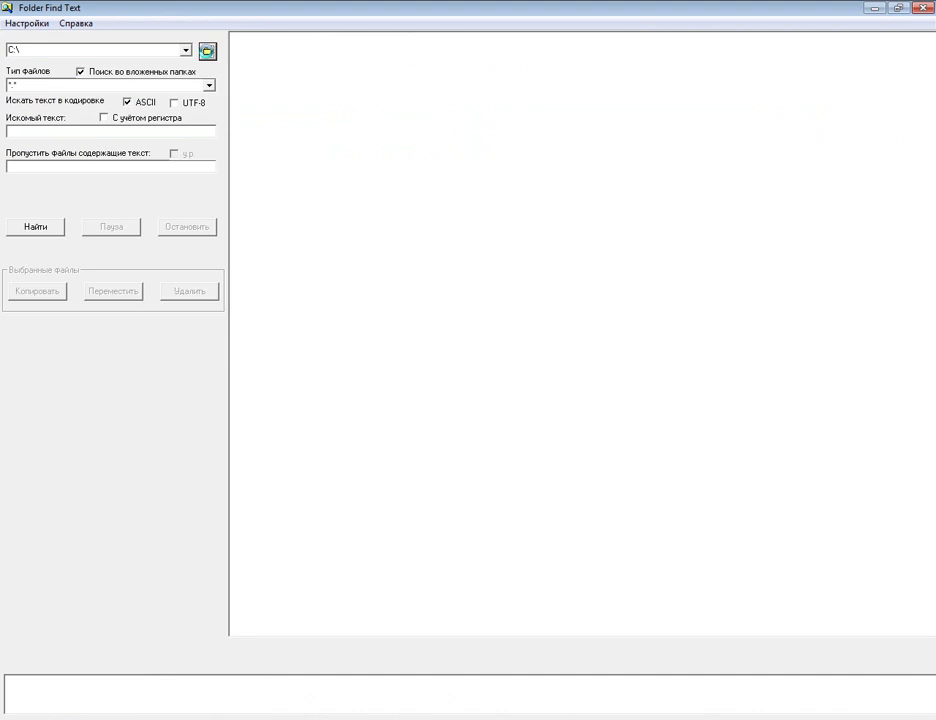
Step: View the search folder picker in Folder Find Text and close it without choosing a folder
left_click(207, 51)
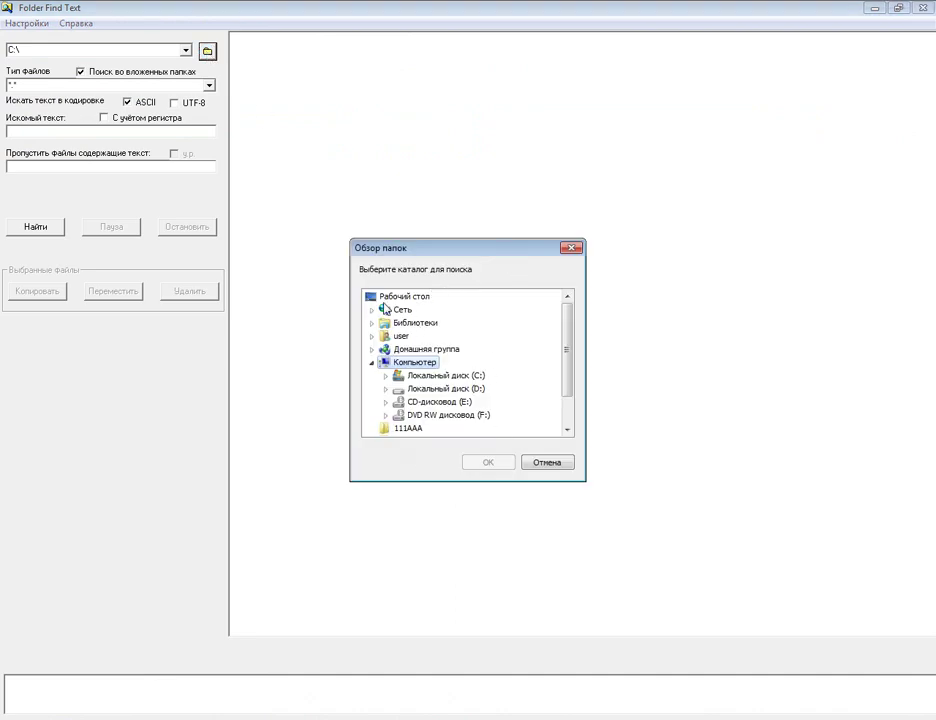
left_click(573, 247)
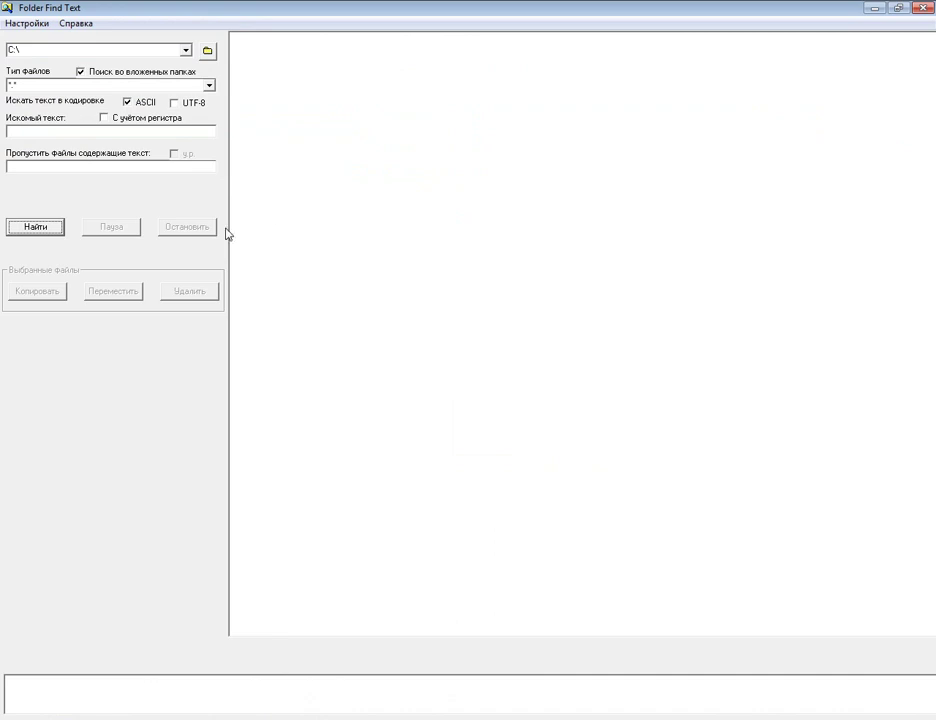
Step: Set the file type filter to *.php in Folder Find Text and start the search
left_click(28, 85)
key("Delete")
left_click(28, 130)
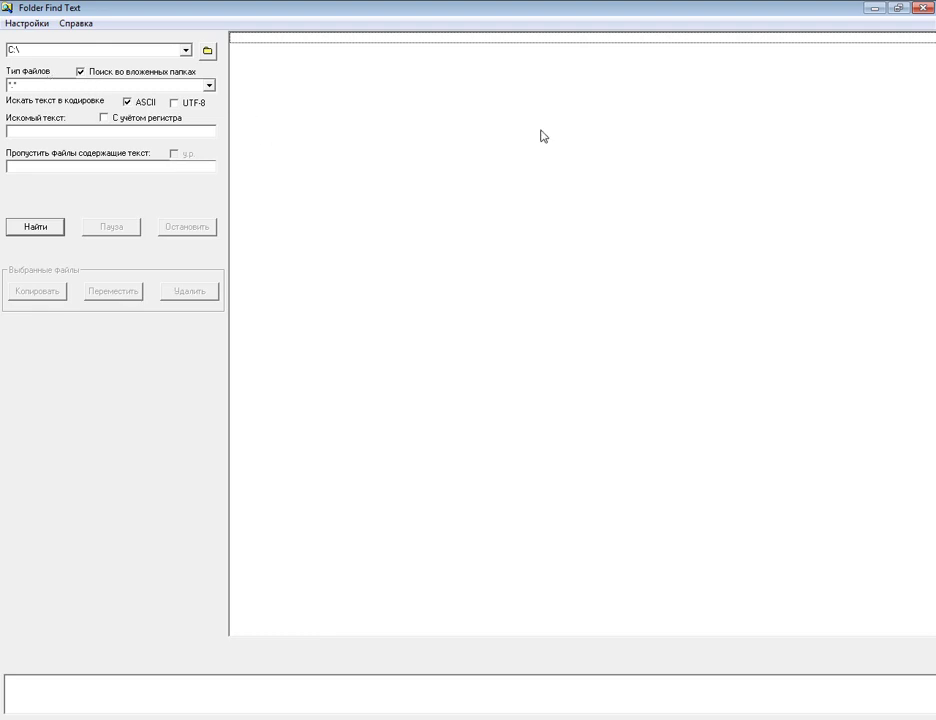
left_click(118, 87)
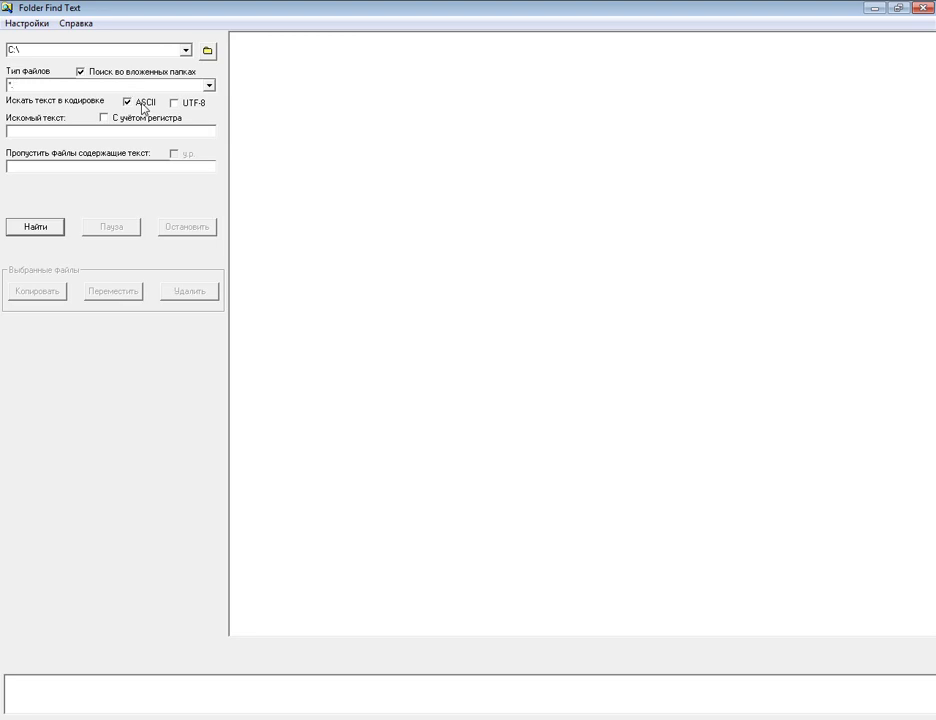
type("php")
left_click(50, 233)
Step: Minimize Folder Find Text and Total Commander, and launch Notepad++ from the desktop
left_click(874, 9)
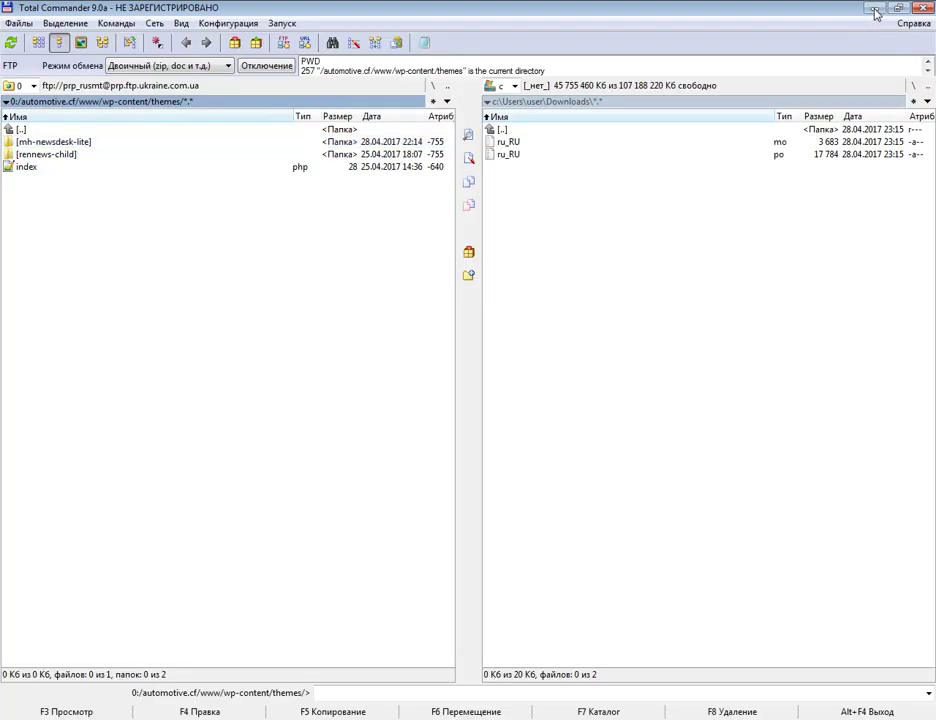
left_click(874, 9)
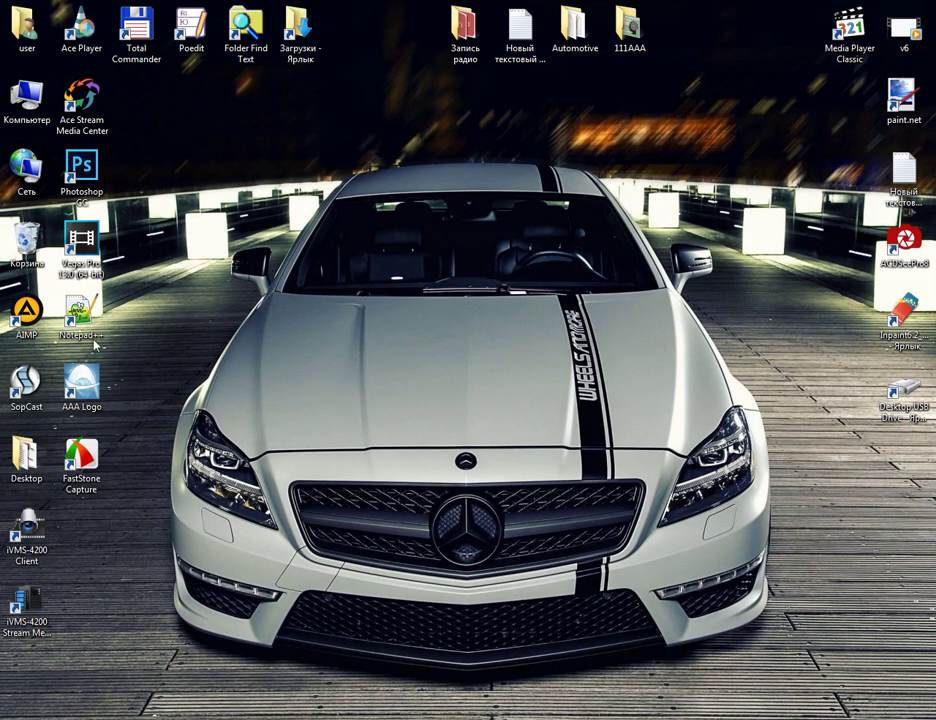
double_click(81, 312)
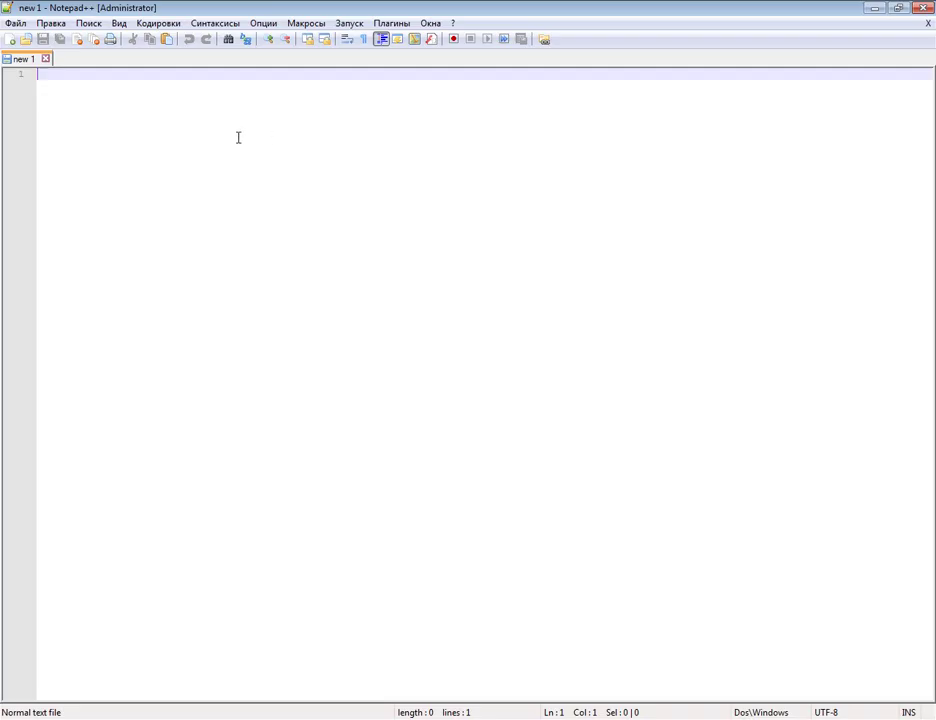
Step: View the encoding options and the file commands for the empty document without choosing any
left_click(150, 24)
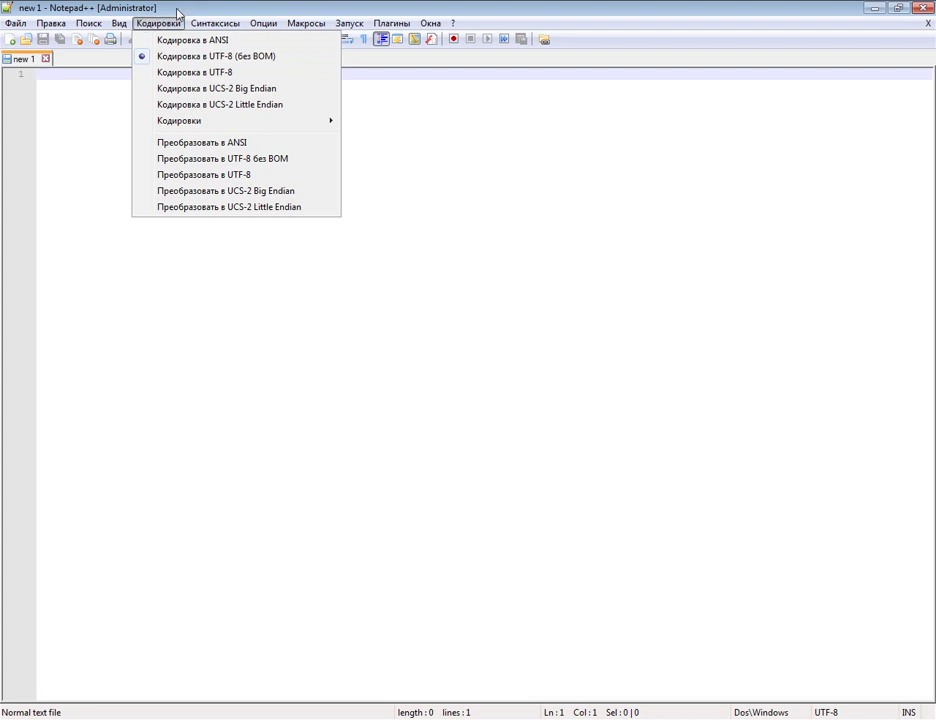
left_click(131, 10)
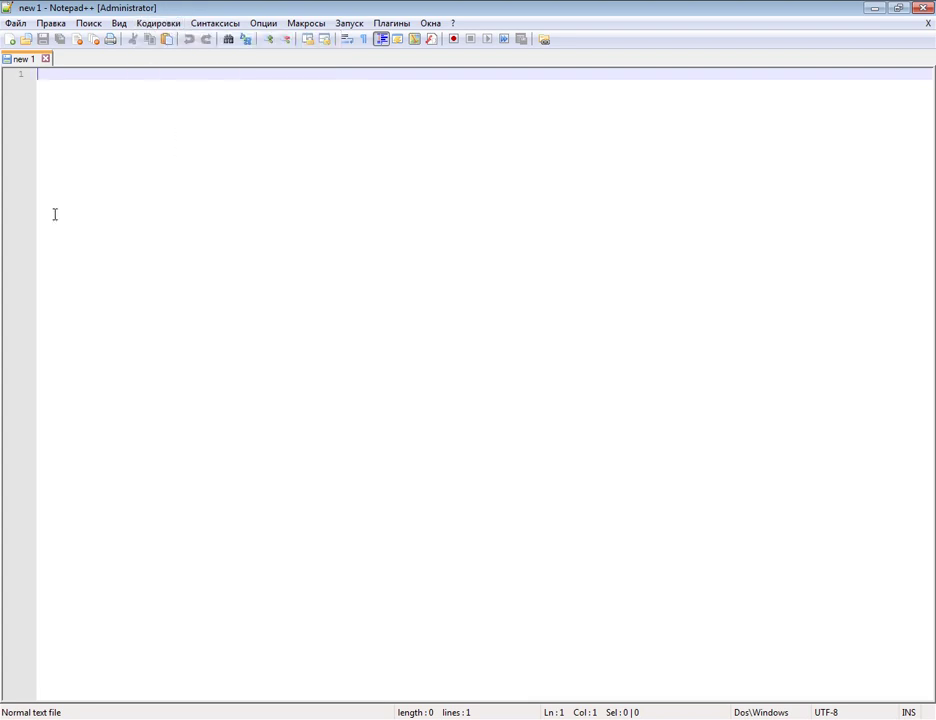
left_click(20, 23)
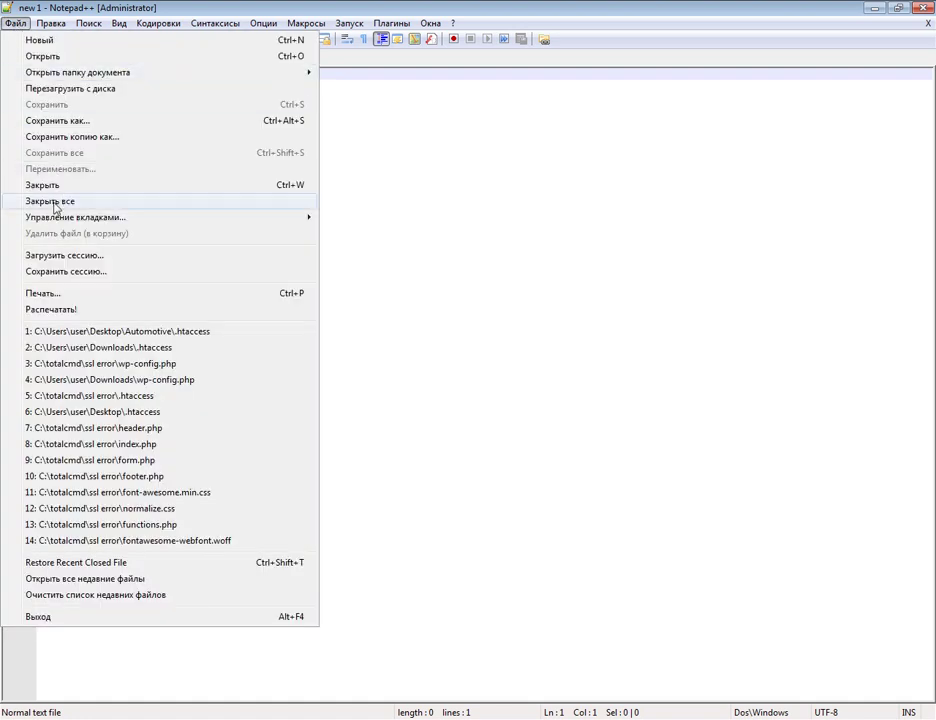
left_click(178, 8)
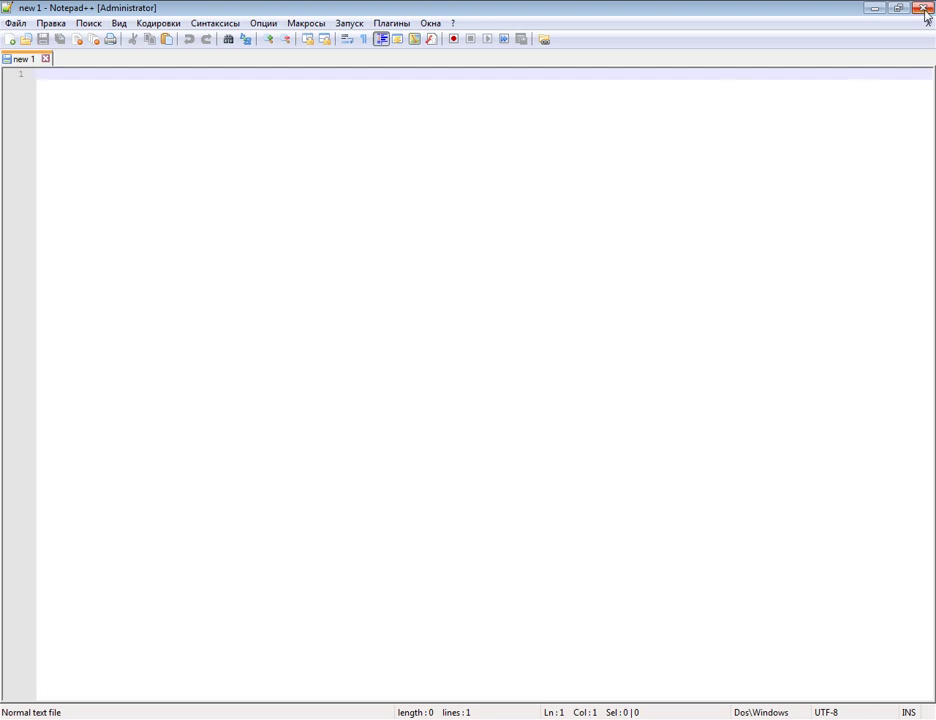
Step: Minimize Notepad++, switch to the browser and look through the site's home page, from the header down the post list and back
left_click(876, 8)
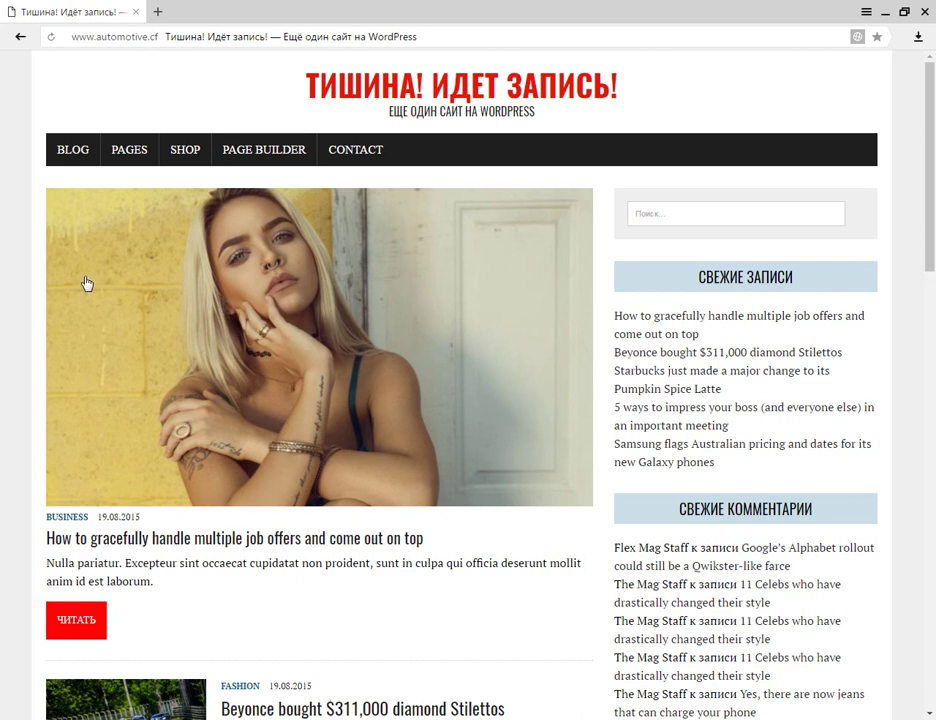
scroll(34, 290, "down", 4)
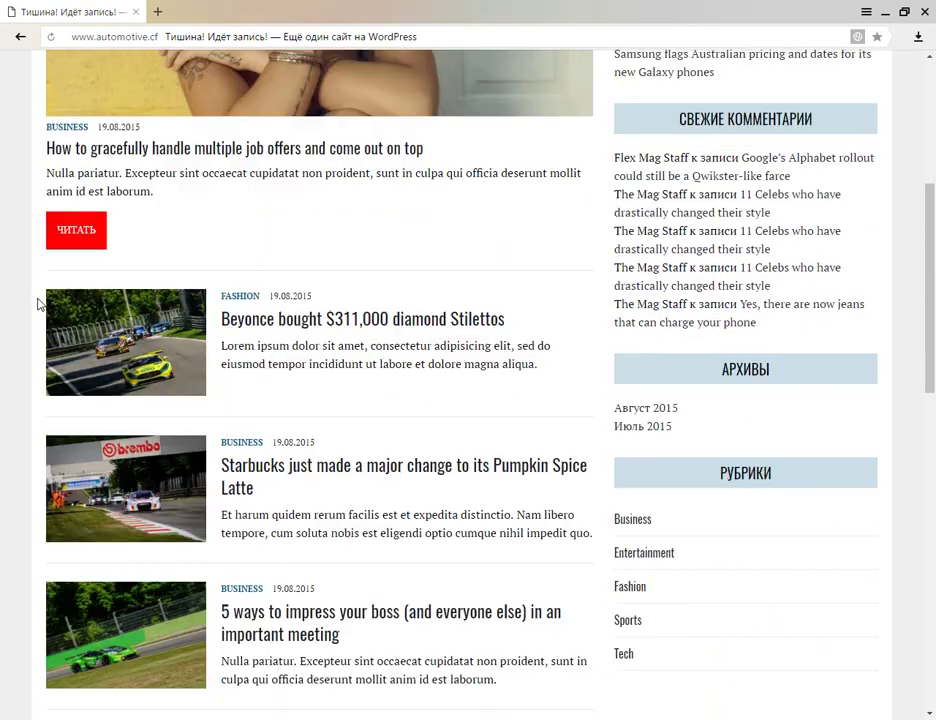
scroll(37, 303, "down", 2)
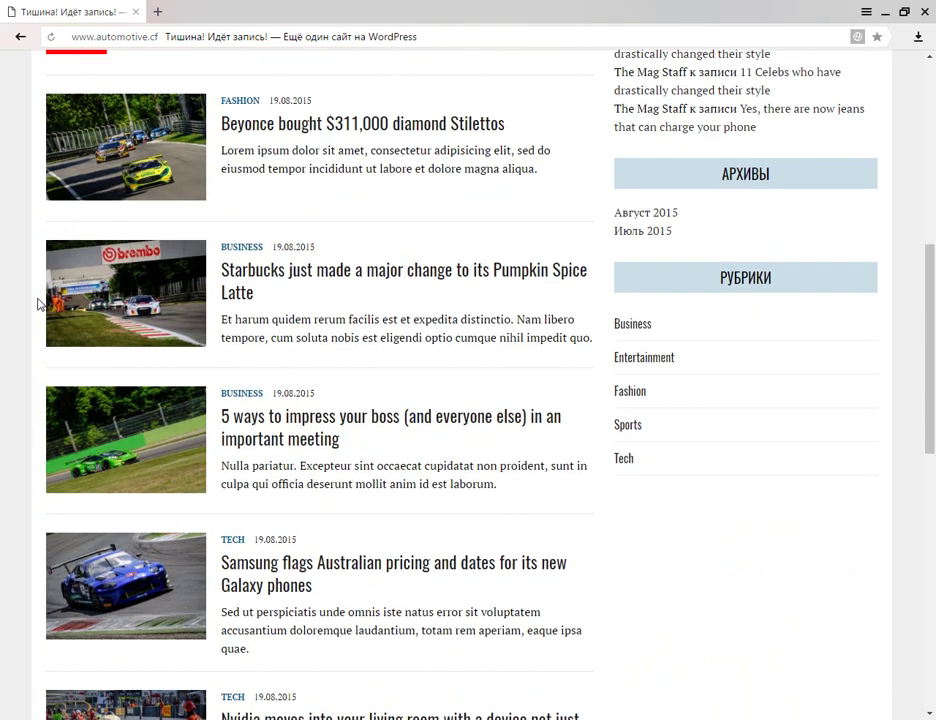
scroll(37, 303, "down", 3)
scroll(37, 305, "up", 5)
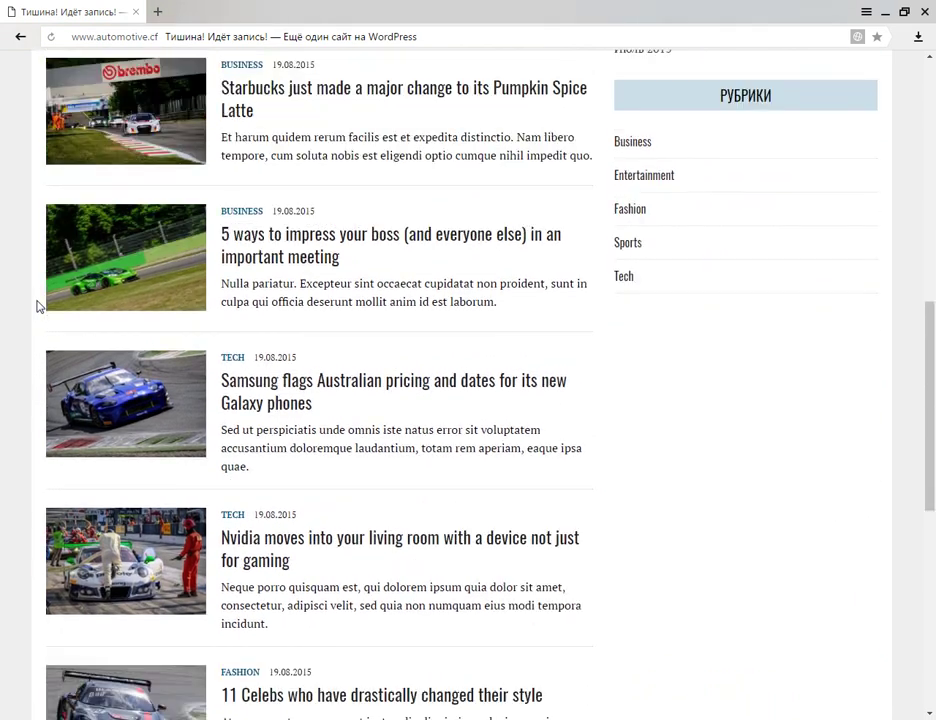
scroll(37, 306, "up", 4)
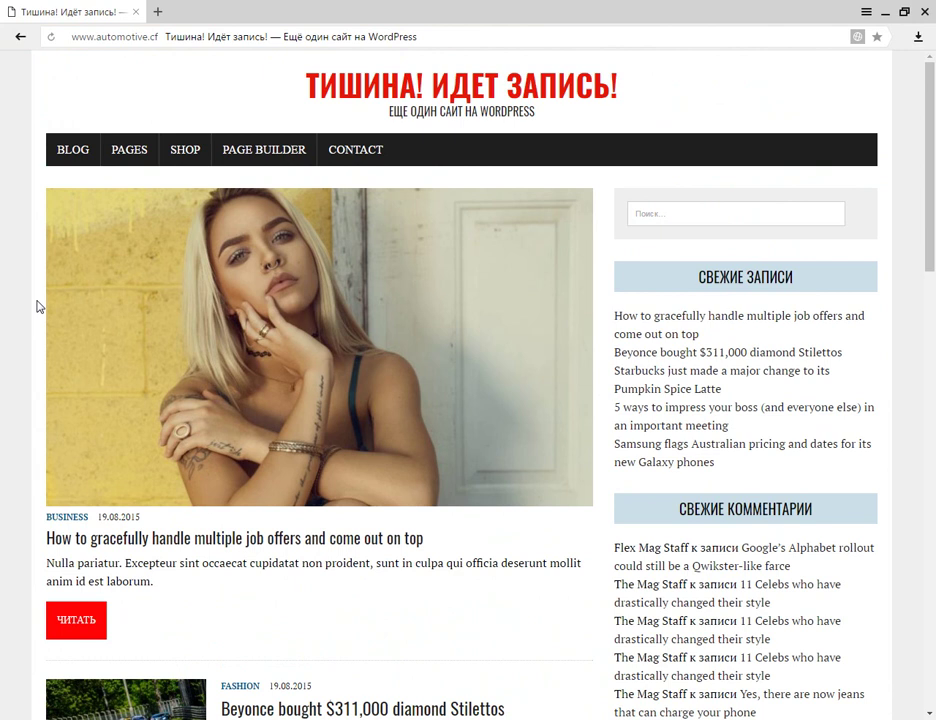